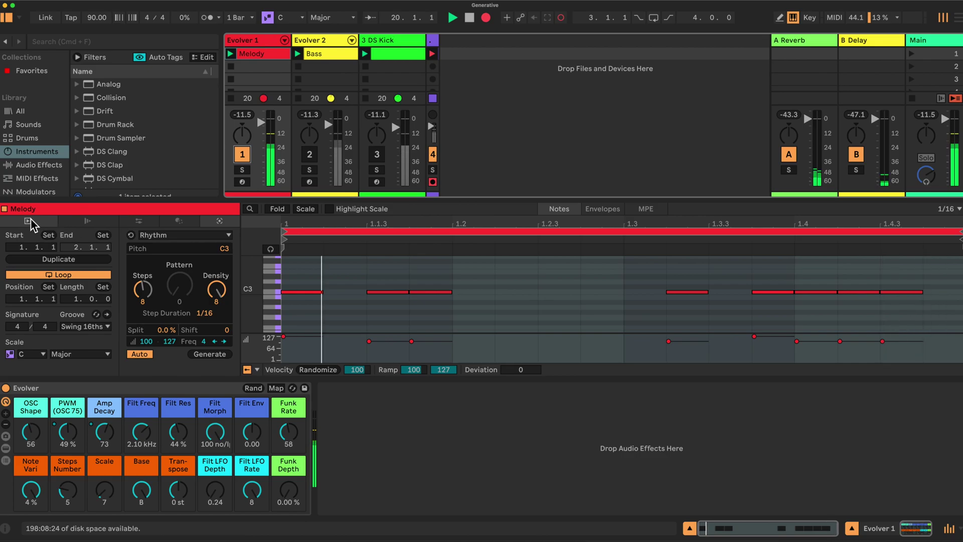
Open the generative tools for the Melody clip and set the Rhythm generator's Steps and Density to 16
{"action": "left_click", "coordinate": [146, 222]}
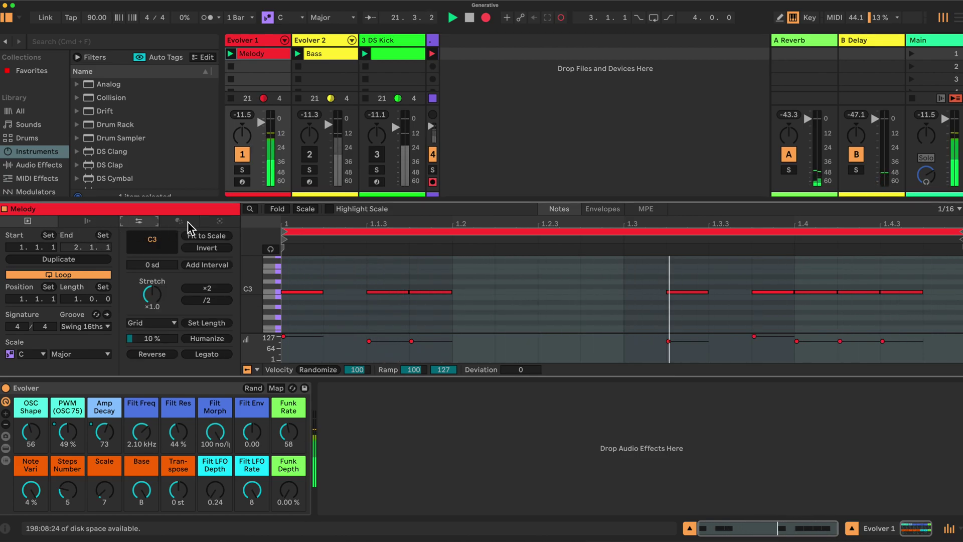
{"action": "left_click", "coordinate": [233, 222]}
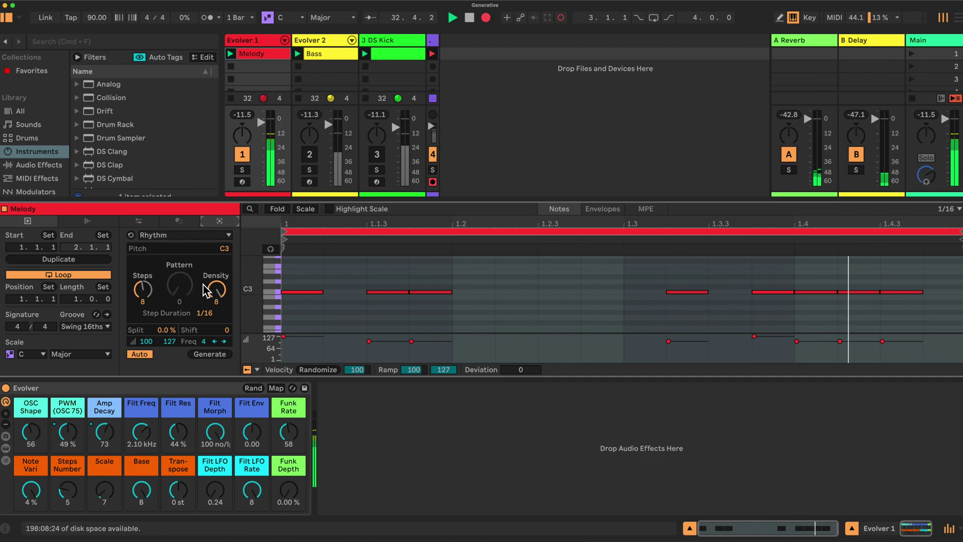
{"action": "left_click_drag", "start_coordinate": [216, 290], "coordinate": [216, 295]}
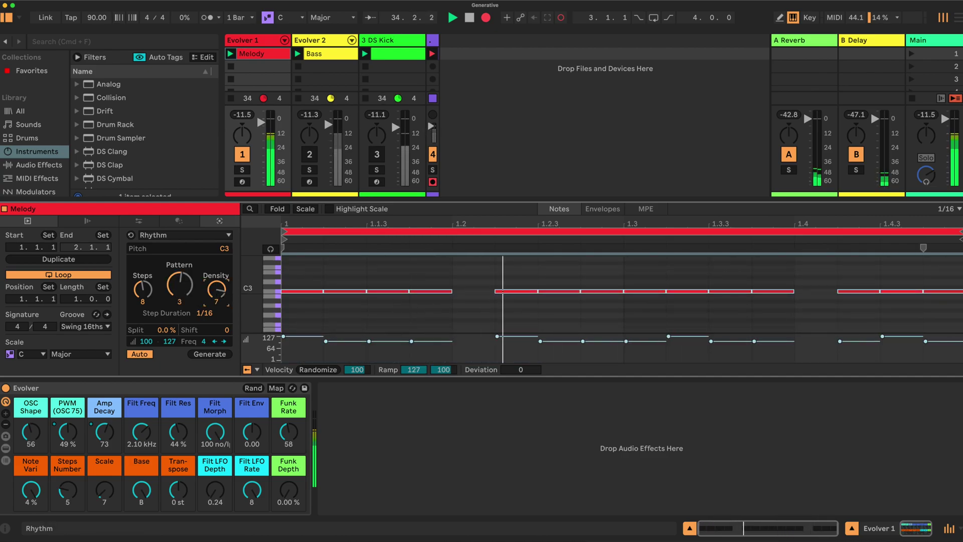
{"action": "left_click_drag", "start_coordinate": [216, 296], "coordinate": [224, 301]}
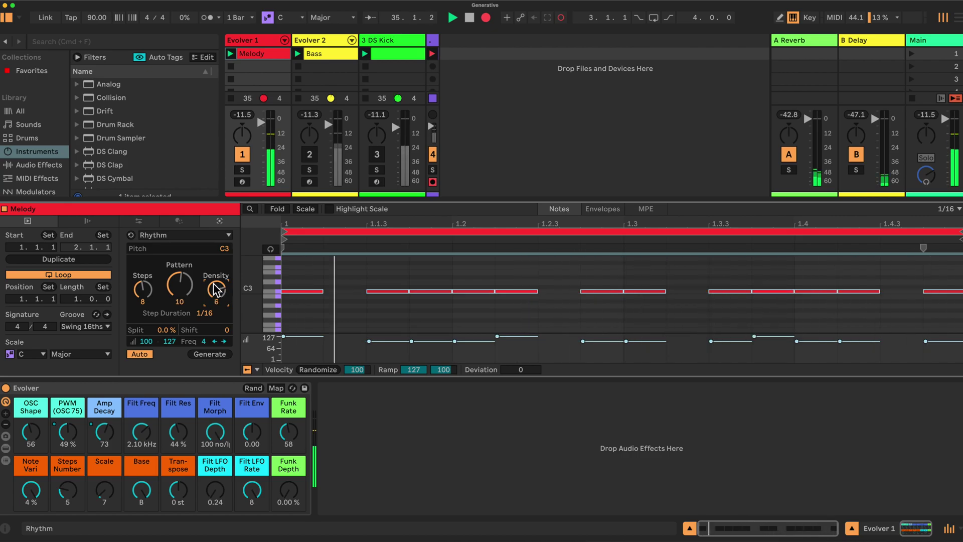
{"action": "left_click_drag", "start_coordinate": [143, 290], "coordinate": [142, 273]}
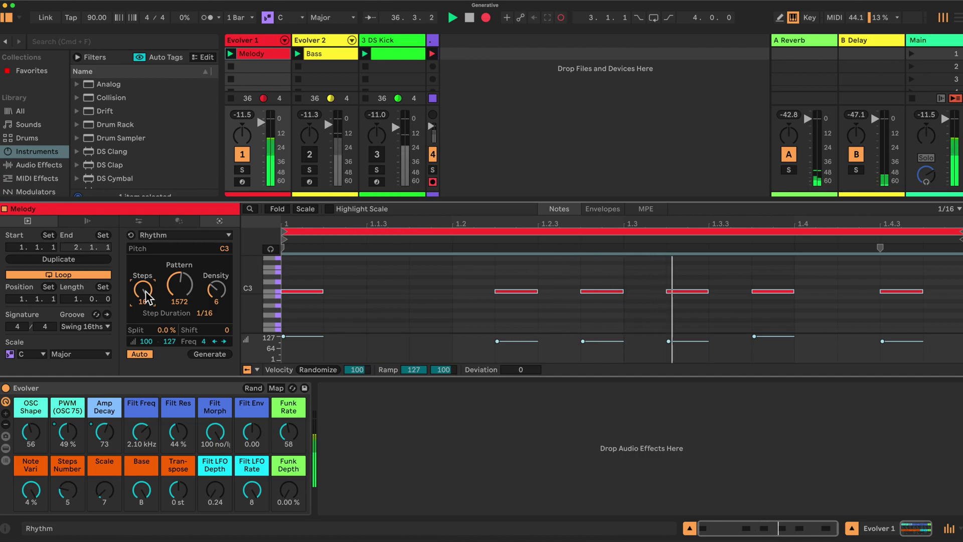
{"action": "left_click_drag", "start_coordinate": [216, 289], "coordinate": [217, 275]}
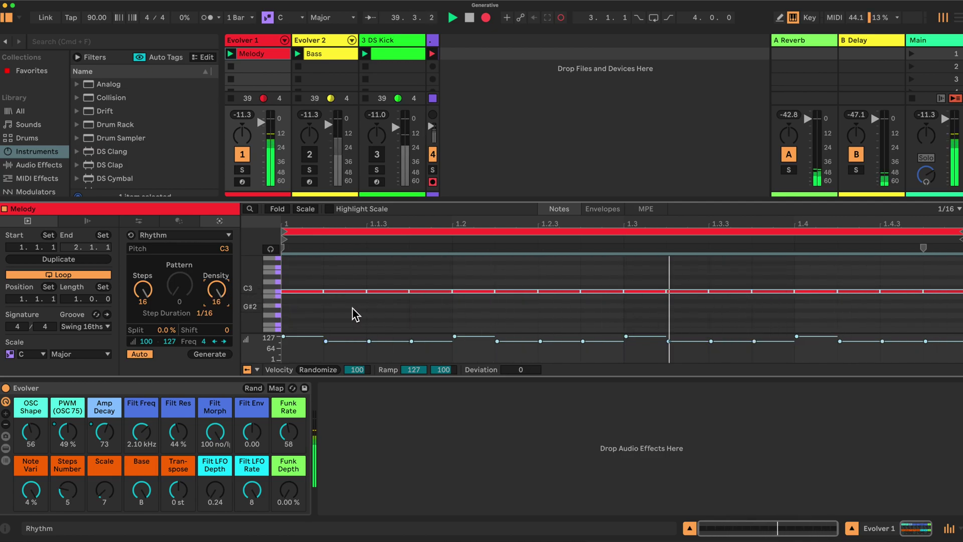
Thin out the Melody rhythm by setting Density to 12 and choose Pattern 1223
{"action": "left_click_drag", "start_coordinate": [207, 299], "coordinate": [179, 274]}
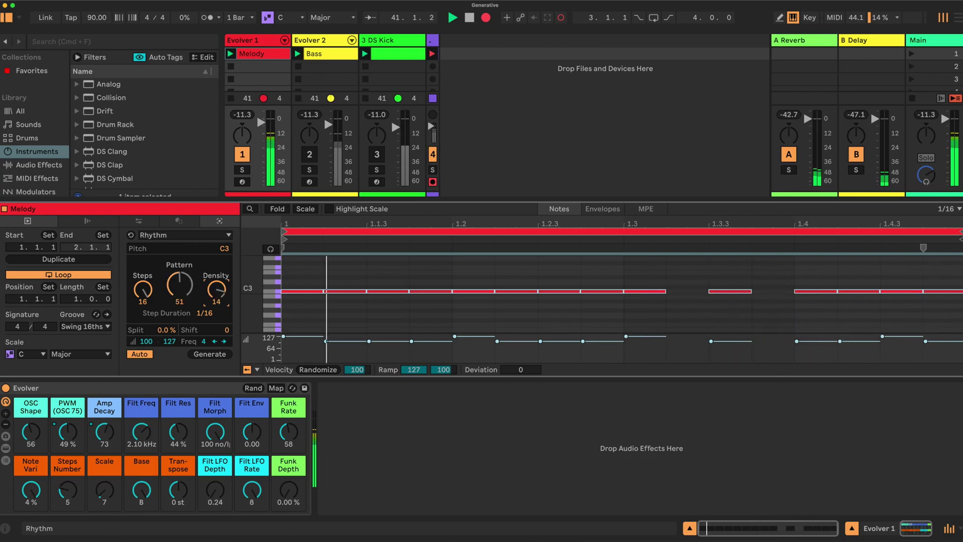
{"action": "left_click_drag", "start_coordinate": [182, 282], "coordinate": [183, 291]}
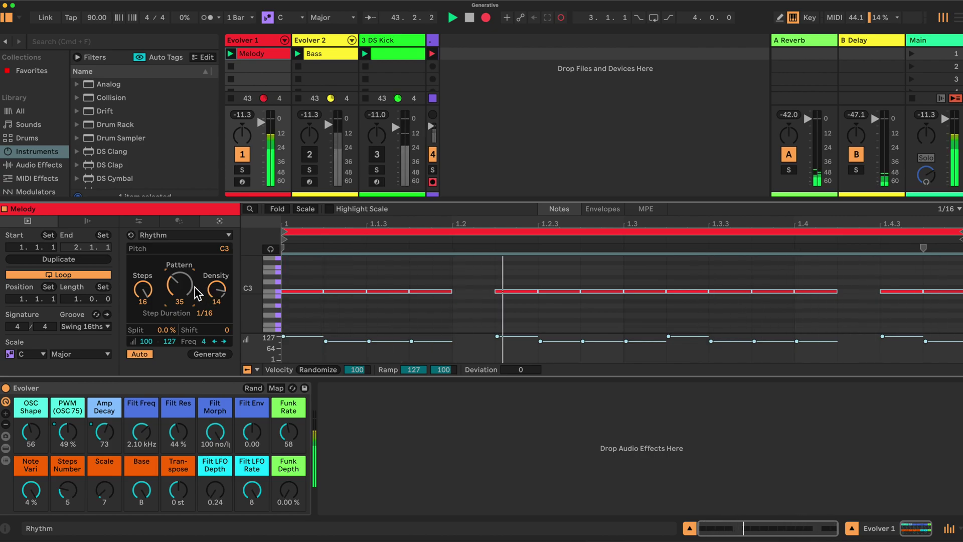
{"action": "left_click_drag", "start_coordinate": [221, 293], "coordinate": [181, 264]}
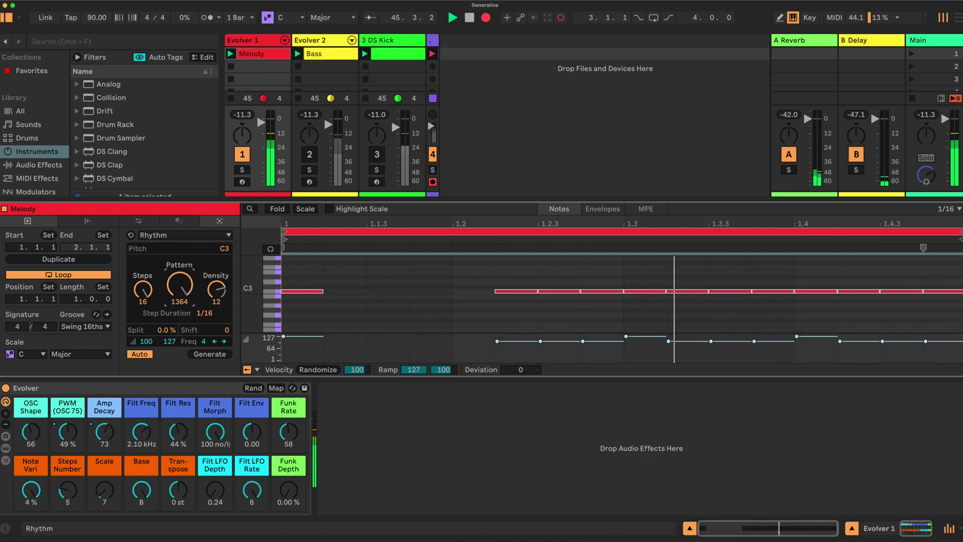
{"action": "left_click_drag", "start_coordinate": [185, 284], "coordinate": [186, 291]}
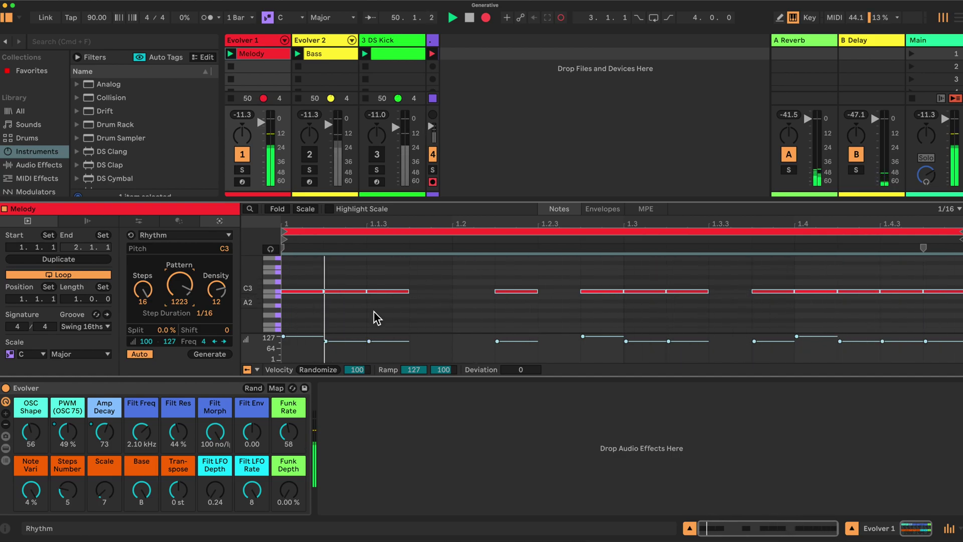
Set Evolver's Note Vari to 0 % and Steps Number to 1, and unfold the rack's Expression Control with its Increment source, Pitch and Scale devices
{"action": "mouse_move", "coordinate": [61, 492]}
{"action": "left_mouse_down"}
{"action": "mouse_move", "coordinate": [61, 507]}
{"action": "mouse_move", "coordinate": [44, 498]}
{"action": "left_mouse_up"}
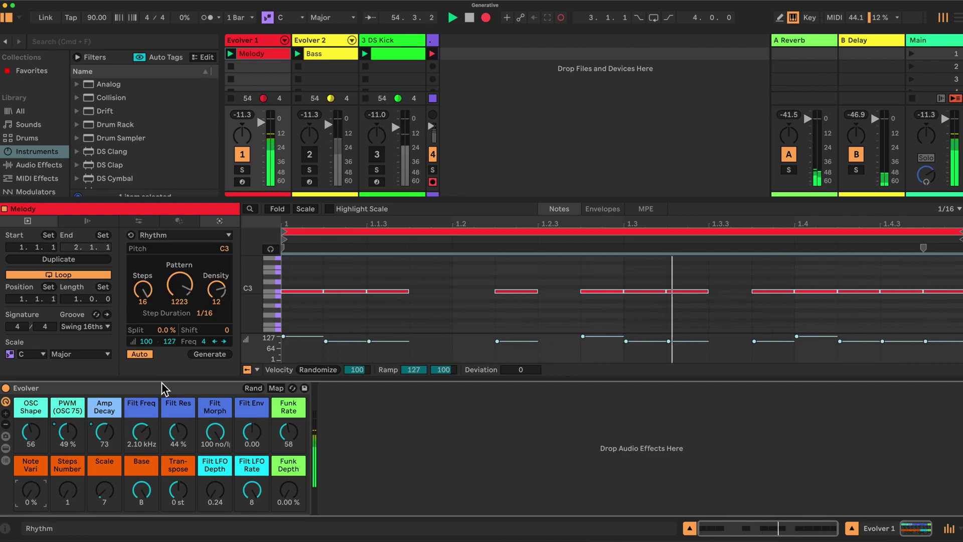
{"action": "left_click", "coordinate": [5, 448]}
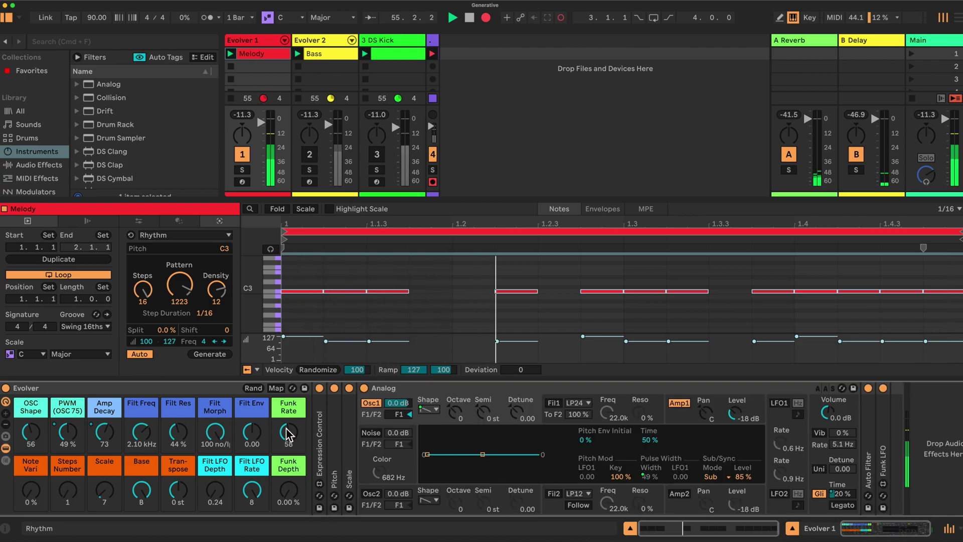
{"action": "double_click", "coordinate": [320, 443]}
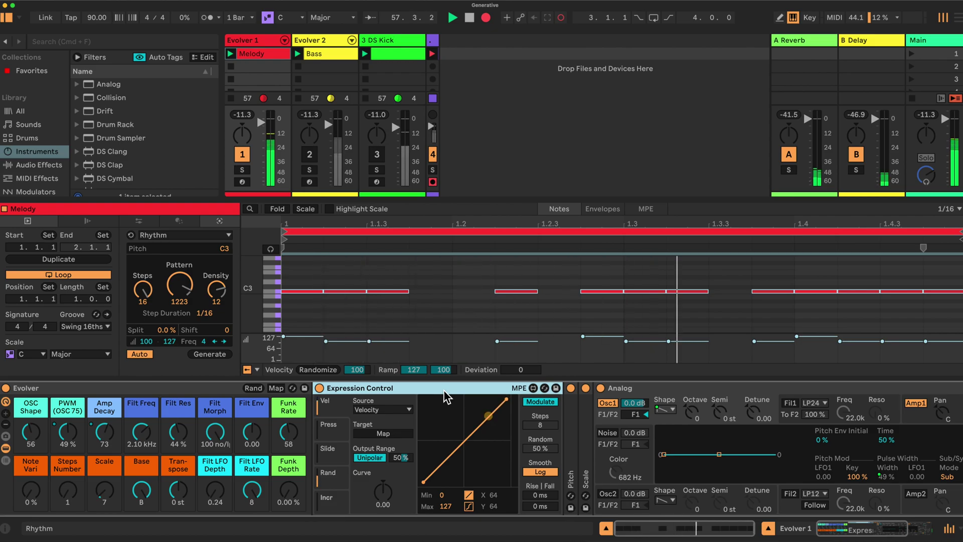
{"action": "left_click", "coordinate": [338, 500]}
{"action": "left_click", "coordinate": [338, 502]}
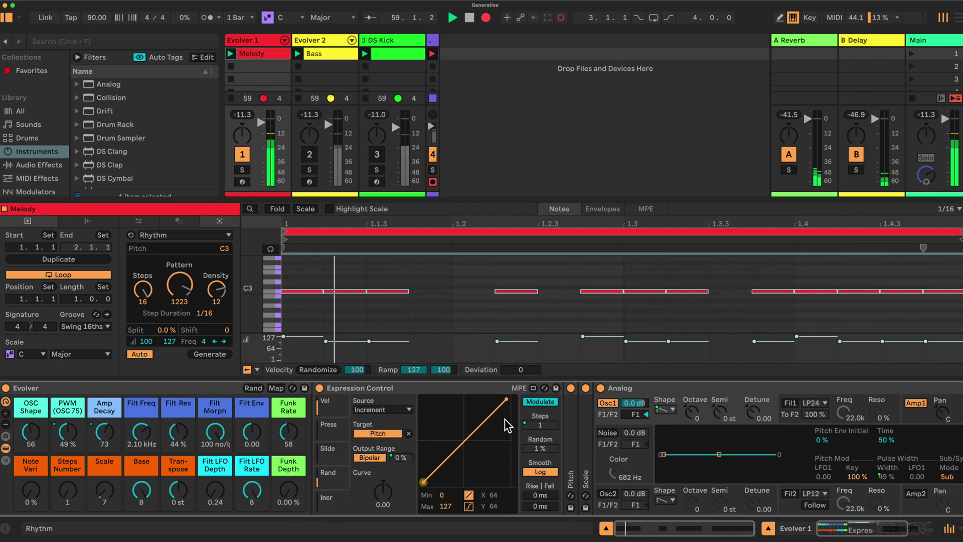
{"action": "double_click", "coordinate": [572, 424]}
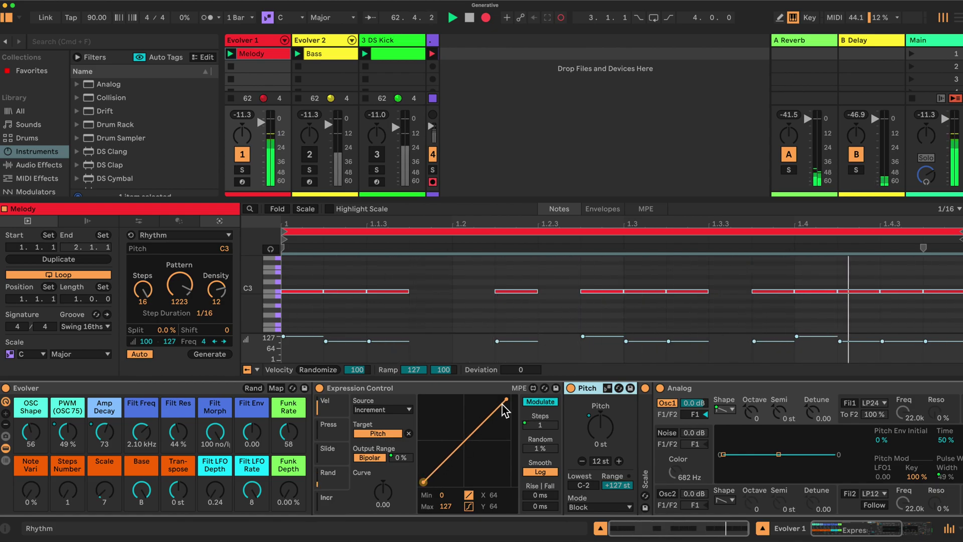
{"action": "double_click", "coordinate": [645, 429]}
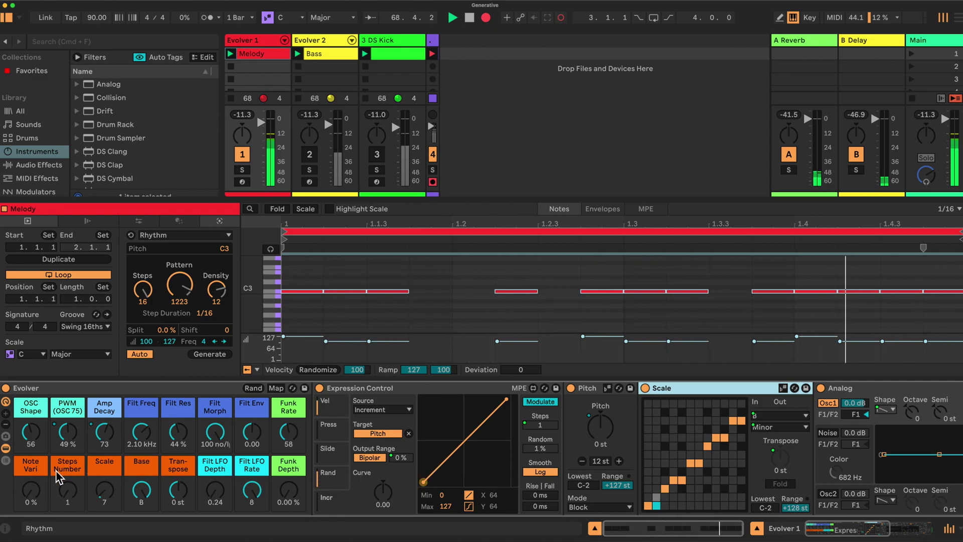
Set Evolver's Steps Number to 6 and Note Vari to 4 %, and fold and hide the rack's inner devices
{"action": "left_click_drag", "start_coordinate": [67, 489], "coordinate": [68, 484]}
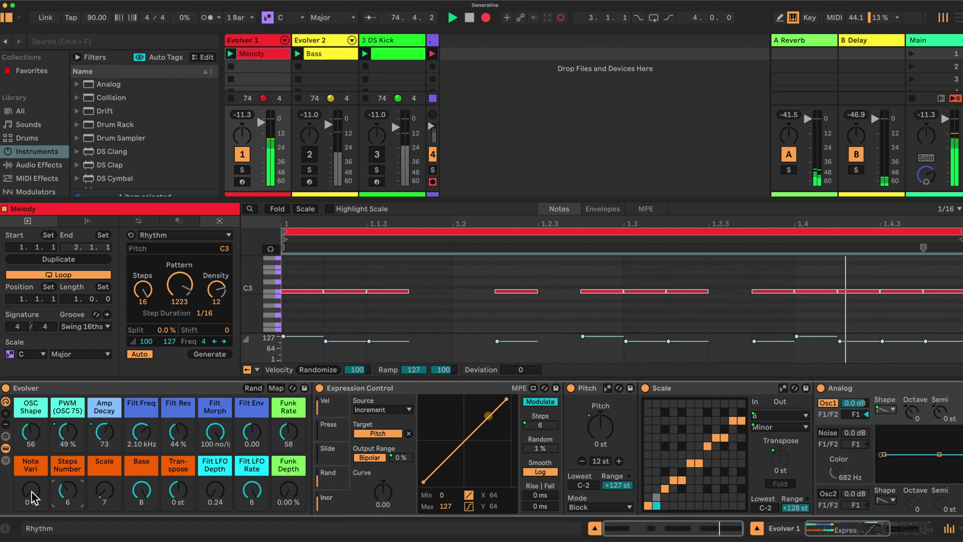
{"action": "left_click_drag", "start_coordinate": [31, 490], "coordinate": [31, 482]}
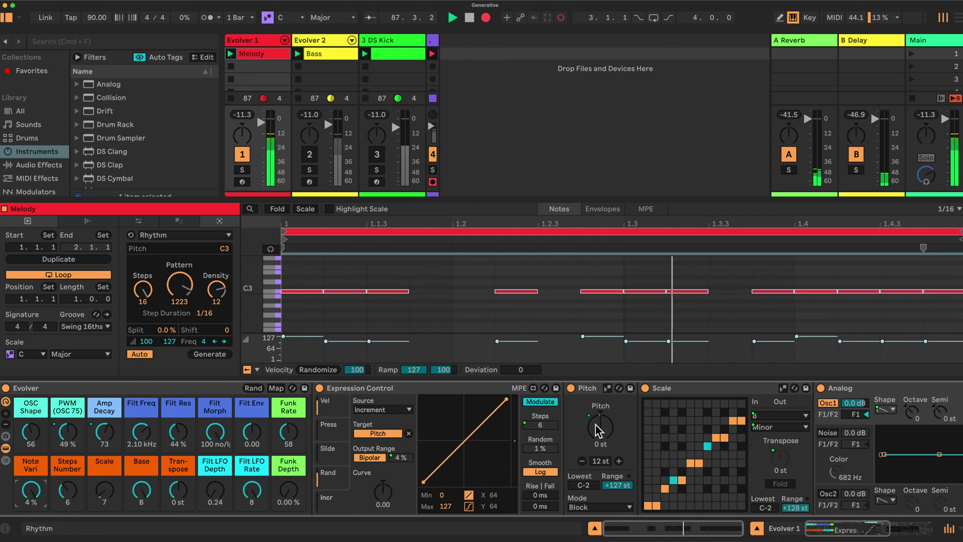
{"action": "double_click", "coordinate": [423, 389]}
{"action": "double_click", "coordinate": [354, 393]}
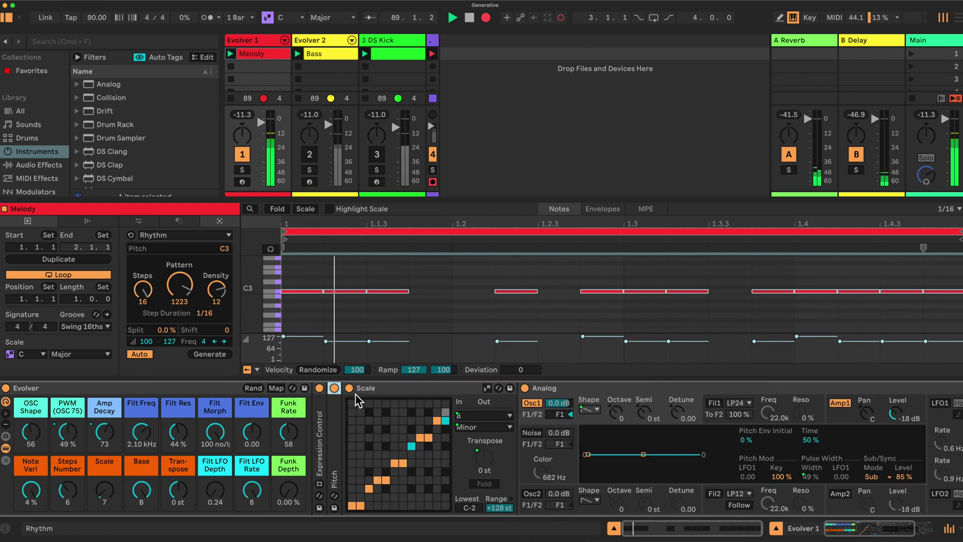
{"action": "double_click", "coordinate": [393, 394]}
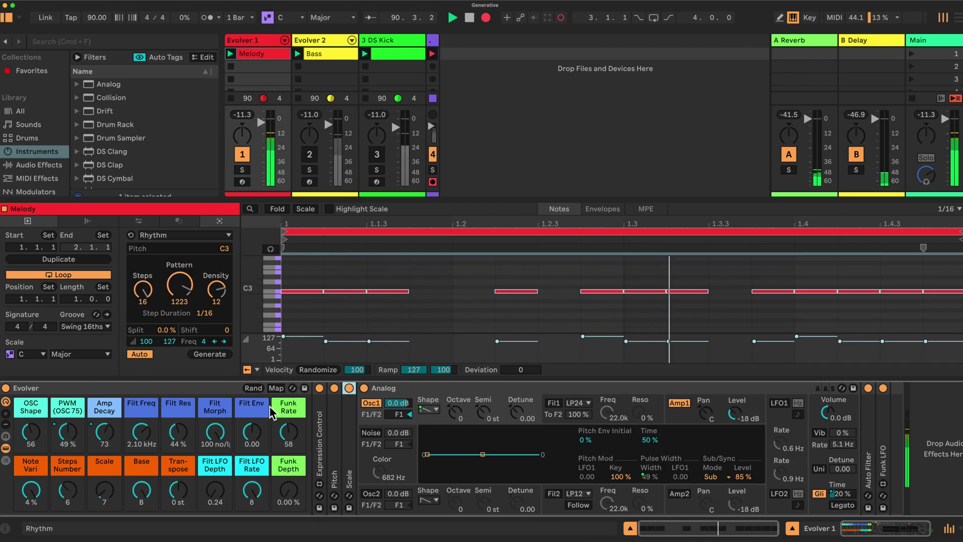
{"action": "left_click", "coordinate": [5, 448]}
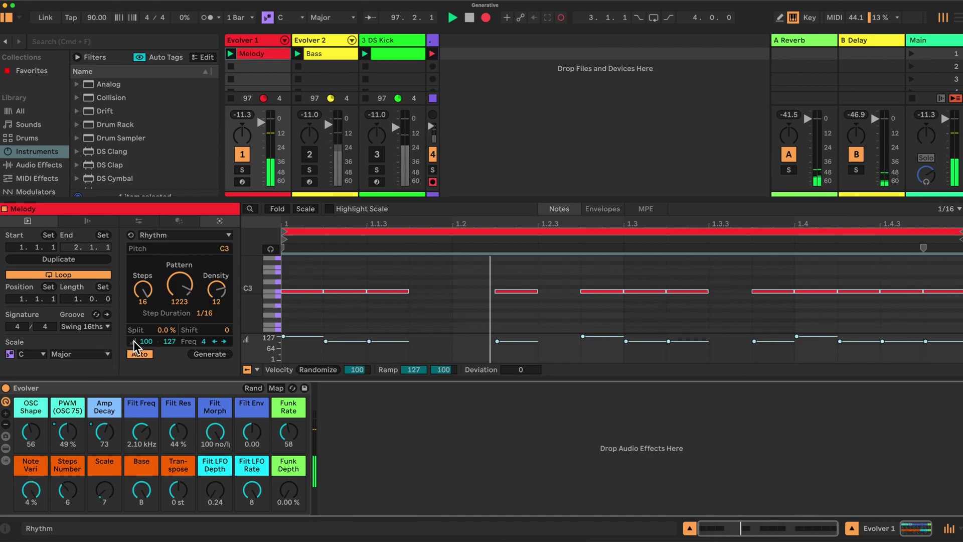
Change the Melody rhythm to Pattern 953 and set Evolver's Steps Number to 5 and Note Vari to 3 %
{"action": "left_click_drag", "start_coordinate": [178, 287], "coordinate": [179, 287]}
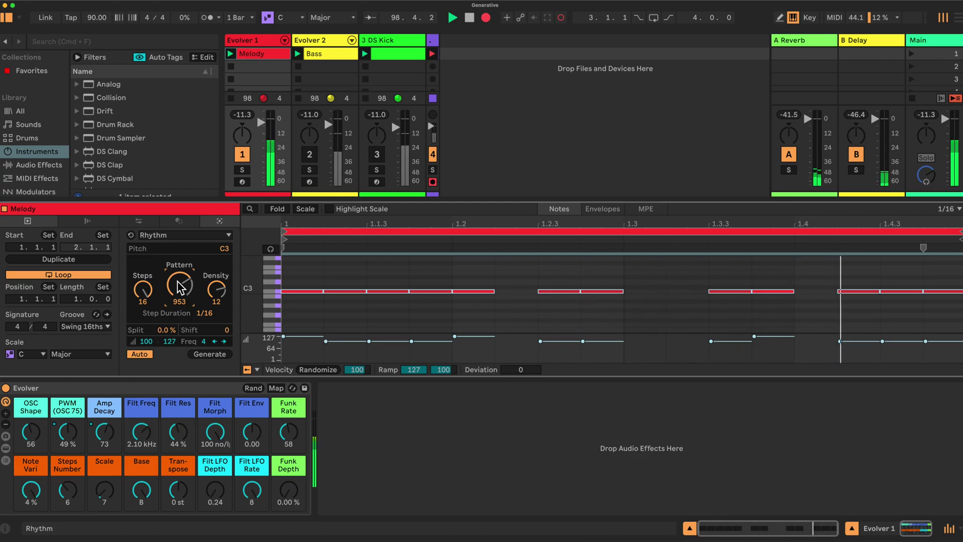
{"action": "left_click_drag", "start_coordinate": [36, 499], "coordinate": [33, 495]}
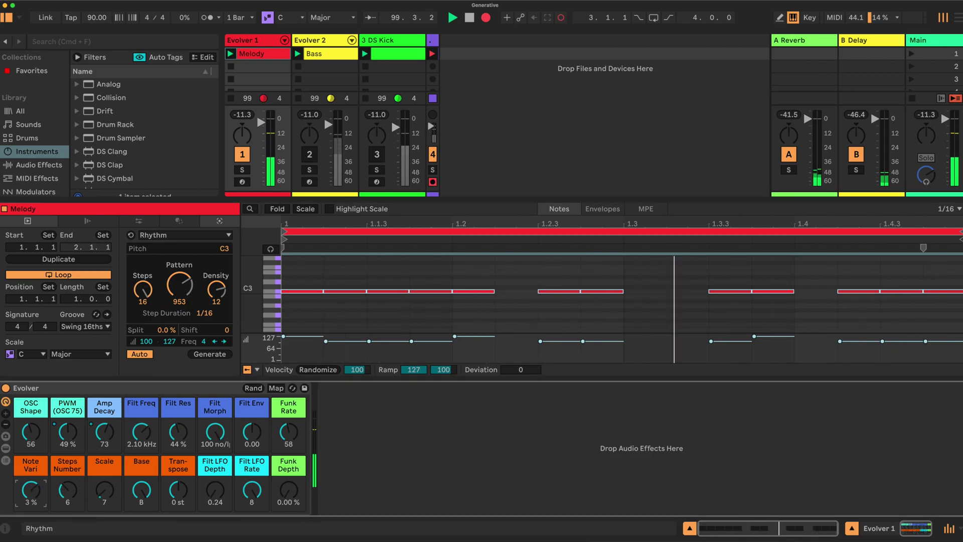
{"action": "left_click_drag", "start_coordinate": [67, 492], "coordinate": [68, 501]}
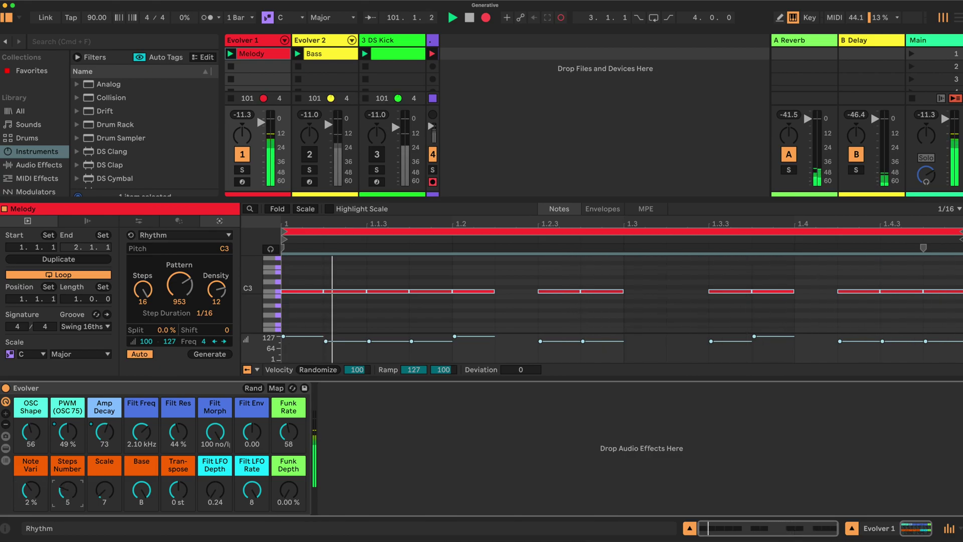
{"action": "left_click_drag", "start_coordinate": [71, 497], "coordinate": [73, 493]}
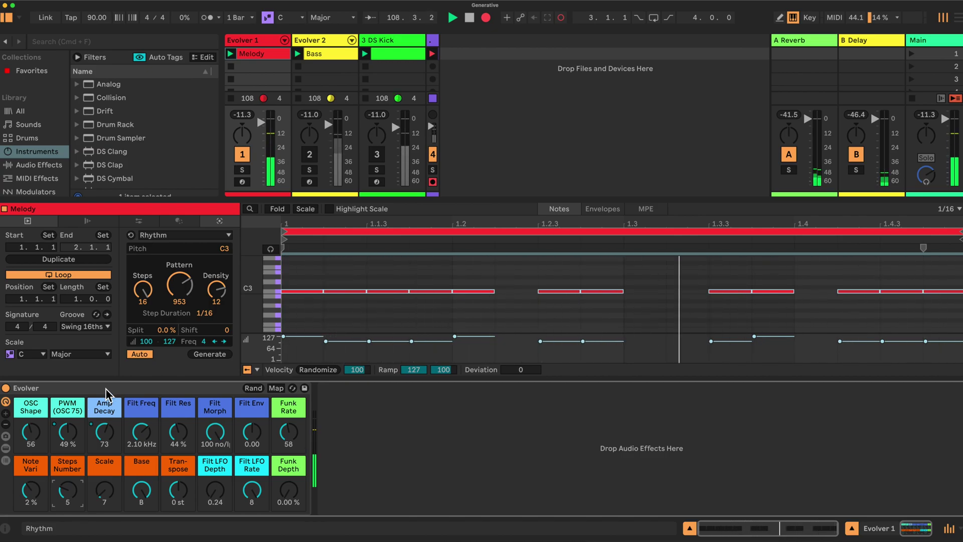
{"action": "mouse_move", "coordinate": [31, 487]}
{"action": "left_mouse_down"}
{"action": "mouse_move", "coordinate": [31, 496]}
{"action": "mouse_move", "coordinate": [36, 479]}
{"action": "left_mouse_up"}
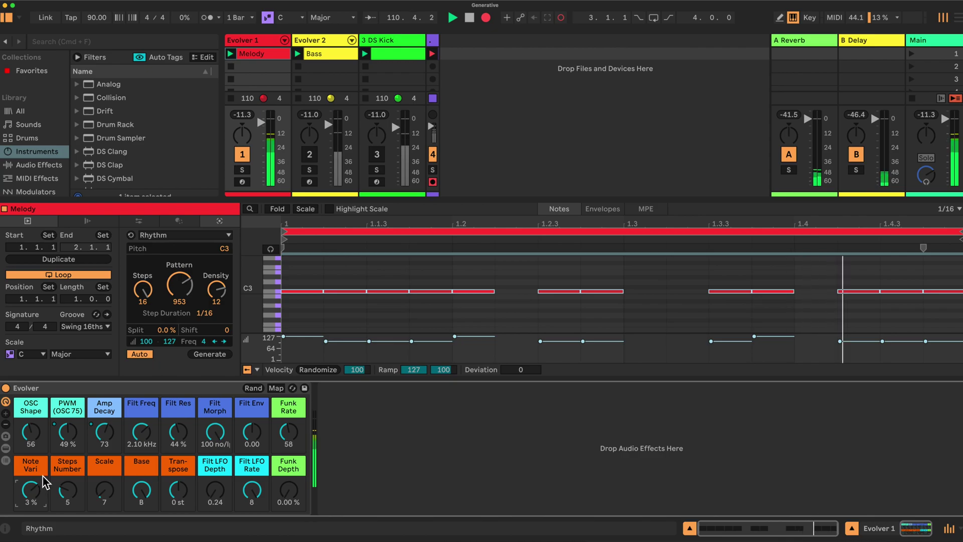
Set the Melody rhythm's Density to 7 and Pattern to 2581
{"action": "left_click_drag", "start_coordinate": [173, 311], "coordinate": [173, 326]}
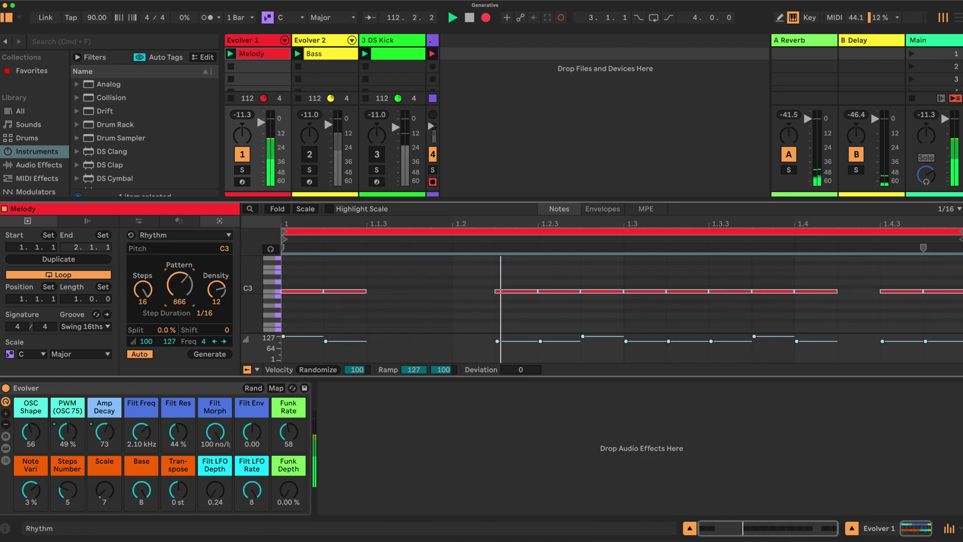
{"action": "left_click_drag", "start_coordinate": [216, 289], "coordinate": [216, 309]}
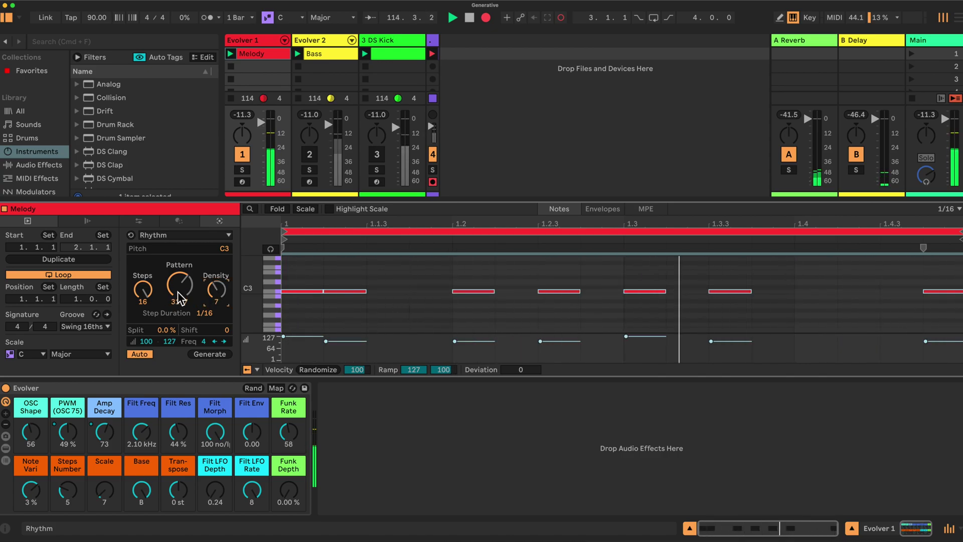
{"action": "left_click_drag", "start_coordinate": [181, 287], "coordinate": [180, 301]}
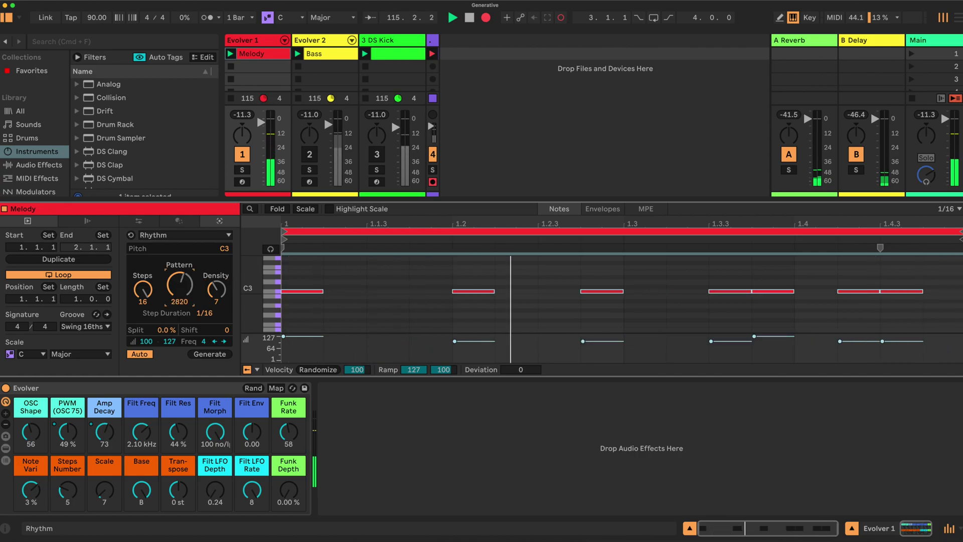
{"action": "left_click_drag", "start_coordinate": [181, 301], "coordinate": [180, 310]}
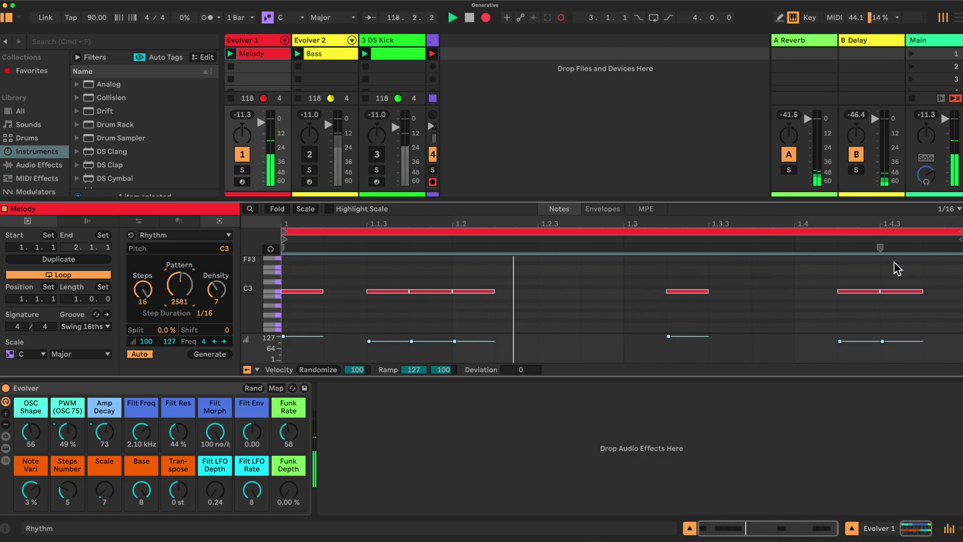
Shorten the Melody clip's loop to end at 1.2.2, and set Evolver's Steps Number to 12 and Note Vari to 4 %
{"action": "left_click_drag", "start_coordinate": [944, 234], "coordinate": [488, 236]}
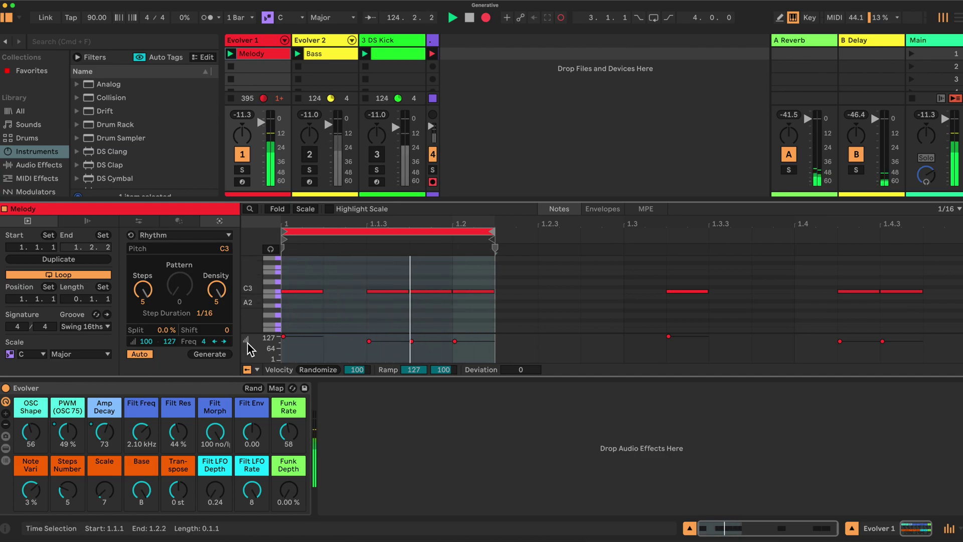
{"action": "left_click_drag", "start_coordinate": [65, 491], "coordinate": [65, 450]}
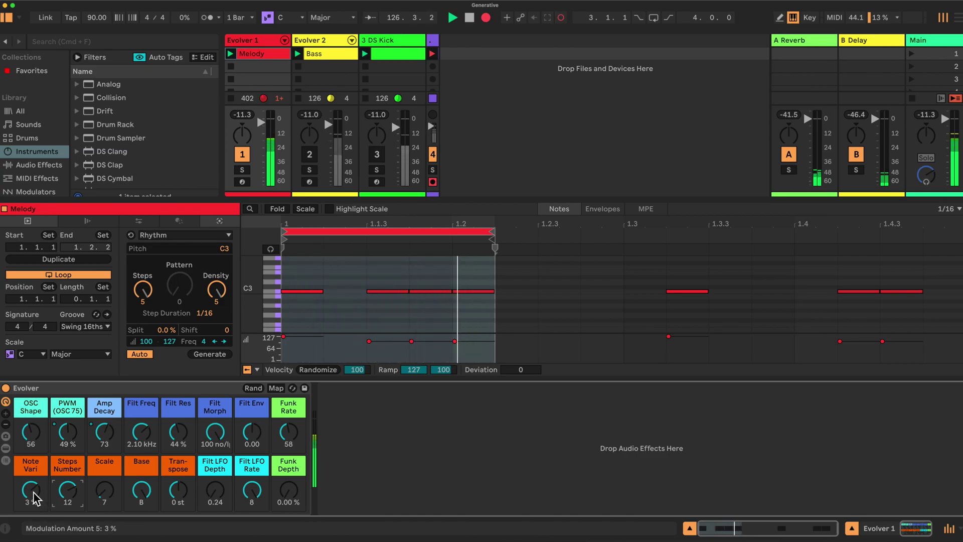
{"action": "left_click_drag", "start_coordinate": [38, 495], "coordinate": [39, 489]}
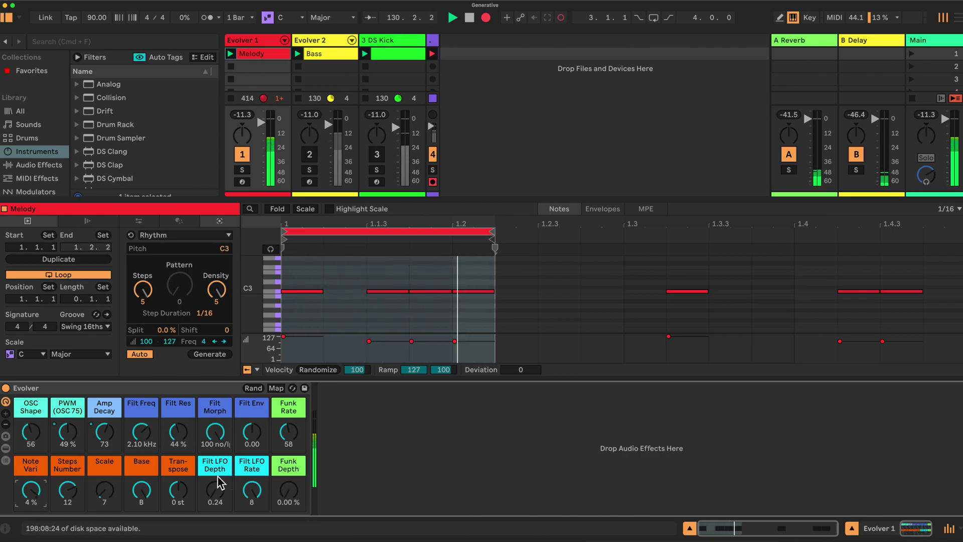
Set Evolver's Steps Number to 5 and extend the Melody clip's loop to the full bar, ending at 2.1.1
{"action": "left_click", "coordinate": [67, 490]}
{"action": "left_click_drag", "start_coordinate": [65, 485], "coordinate": [66, 517]}
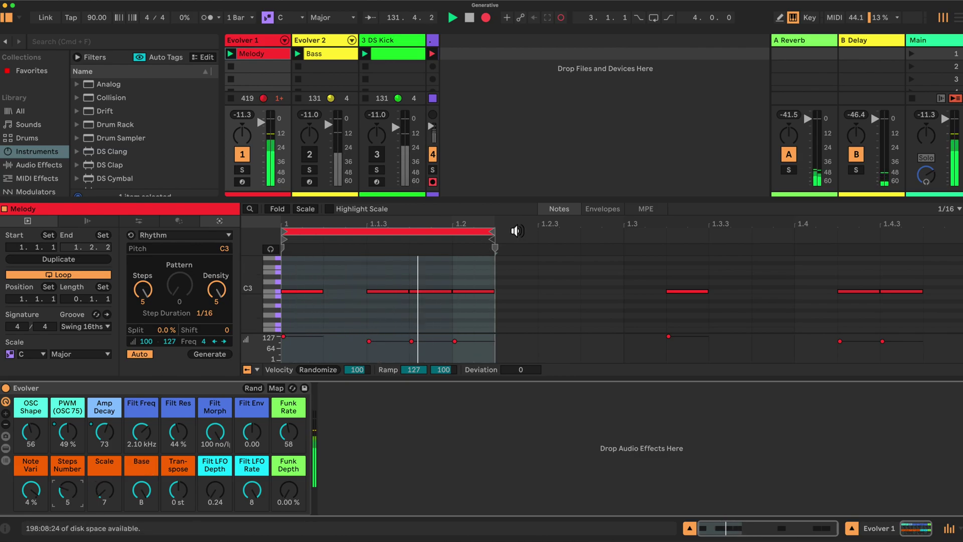
{"action": "left_click_drag", "start_coordinate": [492, 231], "coordinate": [959, 234]}
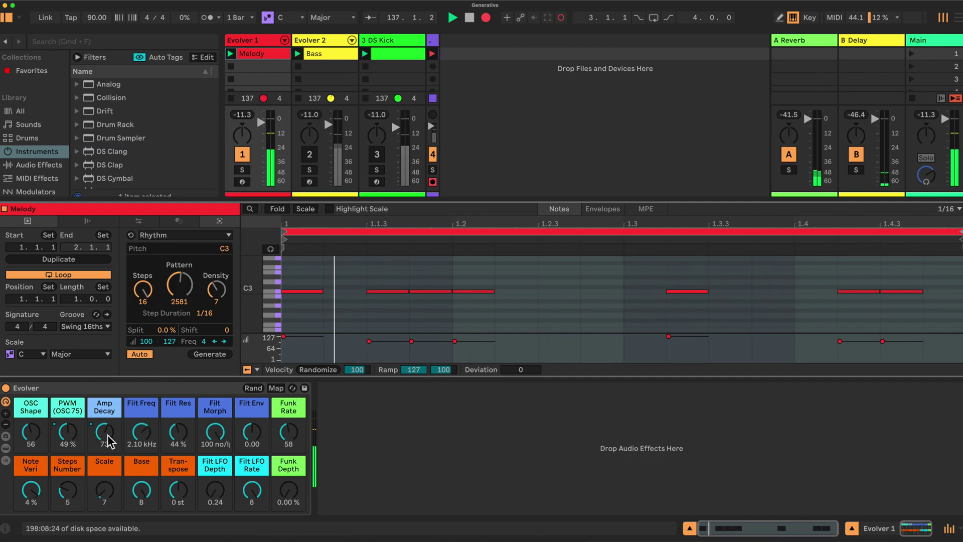
Show the devices inside the Evolver rack, and set OSC Shape to 2 and PWM (OSC 75) to 52 %
{"action": "left_click", "coordinate": [5, 447]}
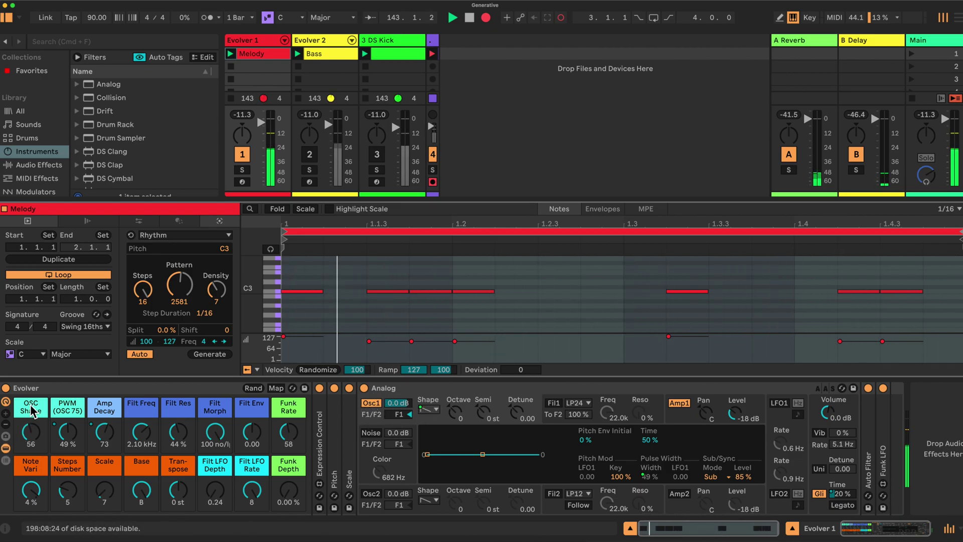
{"action": "mouse_move", "coordinate": [31, 429]}
{"action": "left_mouse_down"}
{"action": "mouse_move", "coordinate": [32, 441]}
{"action": "mouse_move", "coordinate": [32, 425]}
{"action": "left_mouse_up"}
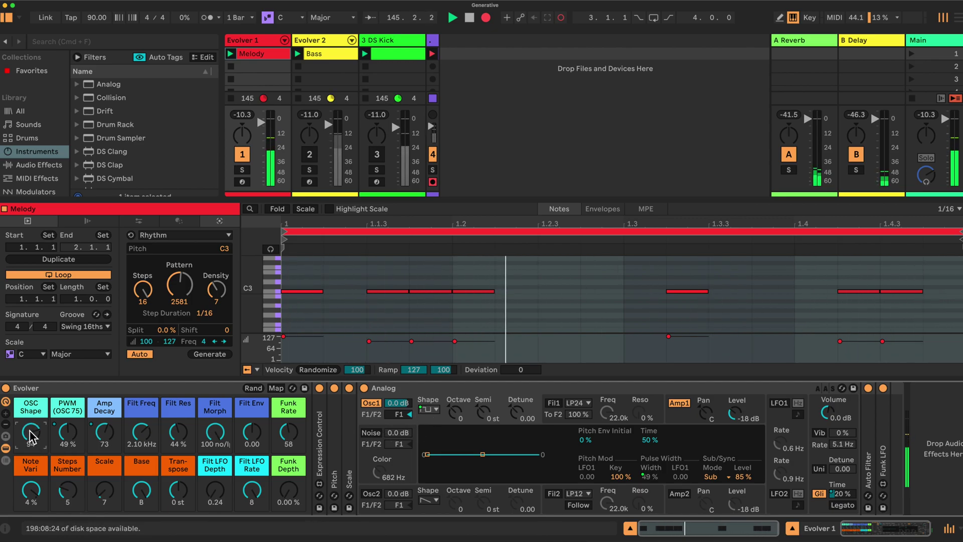
{"action": "left_click_drag", "start_coordinate": [68, 430], "coordinate": [68, 418]}
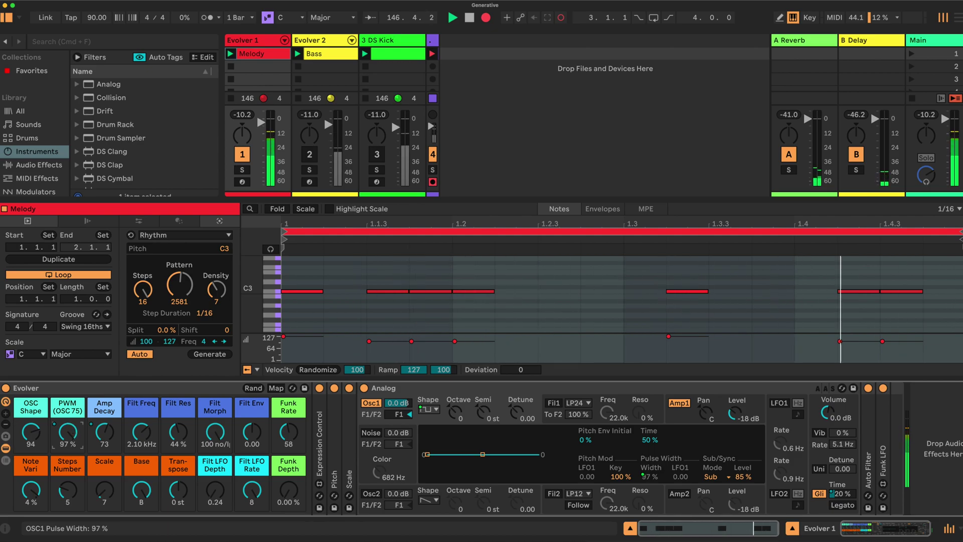
{"action": "left_click_drag", "start_coordinate": [67, 417], "coordinate": [31, 472]}
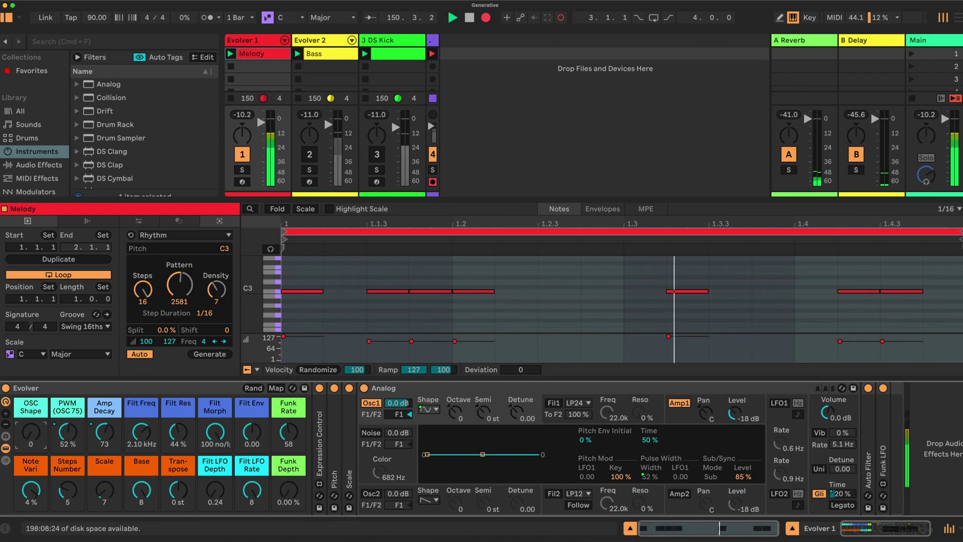
{"action": "left_click_drag", "start_coordinate": [31, 473], "coordinate": [33, 451]}
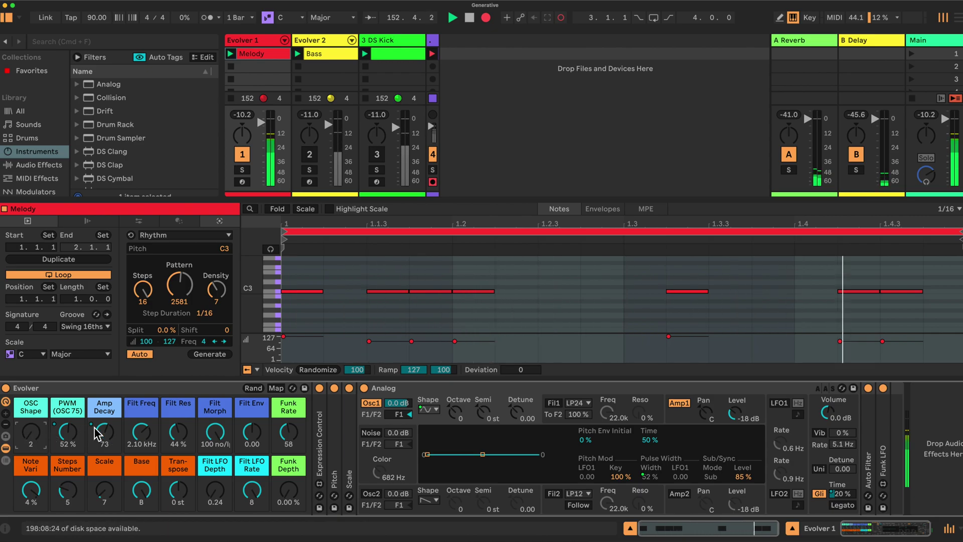
Set Evolver's Amp Decay to 120, OSC Shape to 24, Filt Freq to 665 Hz and Filt Res to 83 %
{"action": "left_click_drag", "start_coordinate": [106, 438], "coordinate": [105, 384]}
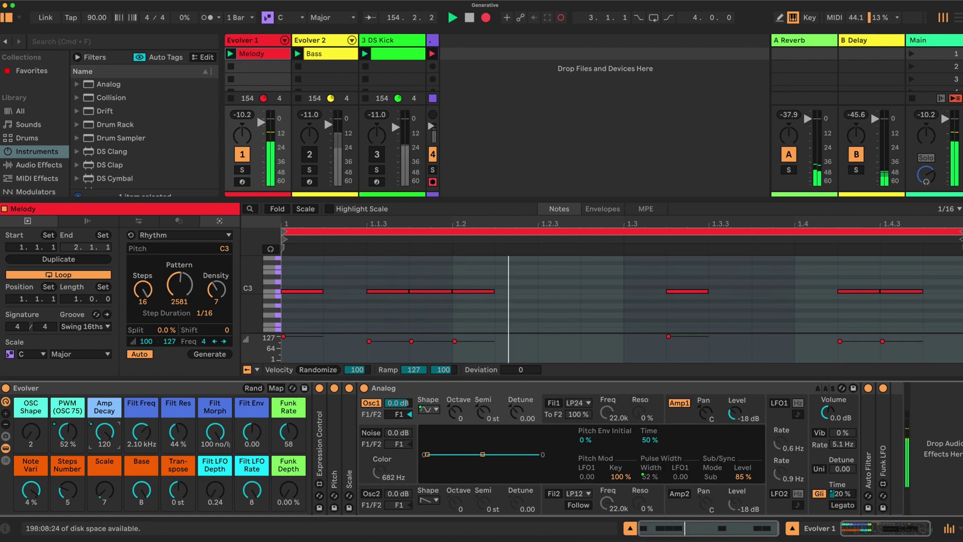
{"action": "left_click_drag", "start_coordinate": [141, 434], "coordinate": [141, 414]}
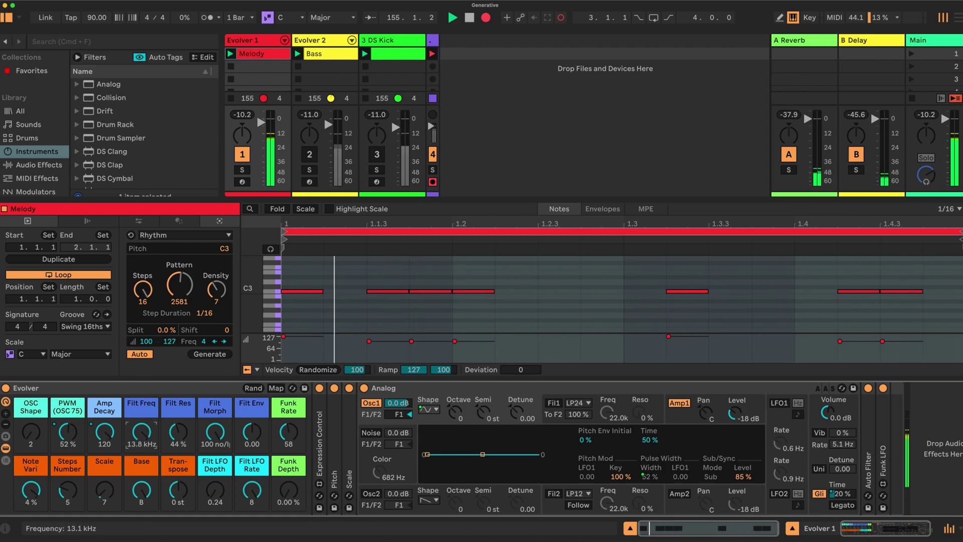
{"action": "left_click_drag", "start_coordinate": [31, 434], "coordinate": [31, 433]}
{"action": "left_click_drag", "start_coordinate": [141, 431], "coordinate": [178, 429]}
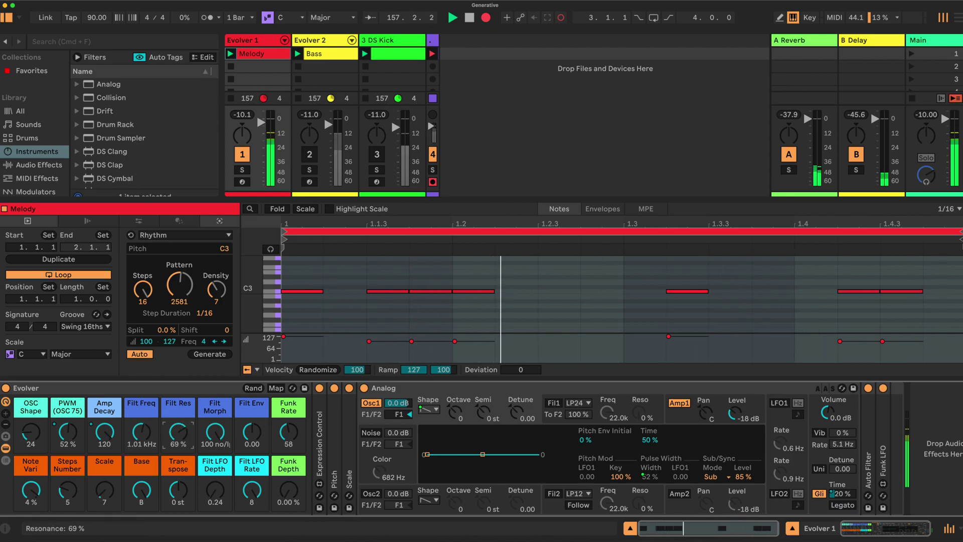
{"action": "left_click_drag", "start_coordinate": [141, 431], "coordinate": [140, 434]}
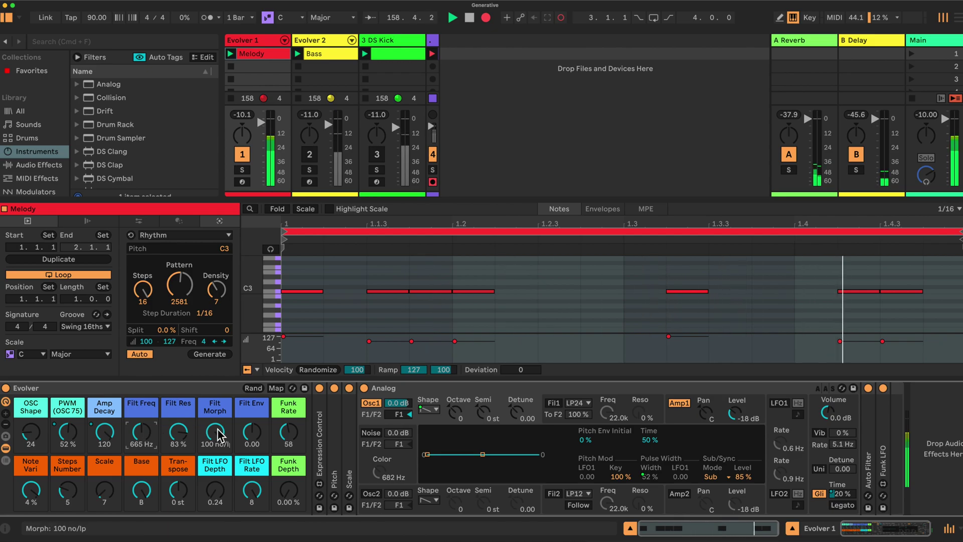
Unfold Auto Filter in place of Analog, and set Filt Morph to 100 no/lp, Filt Env to 117, Filt Freq to 394 Hz and Filt Res to 79 %
{"action": "left_click_drag", "start_coordinate": [216, 432], "coordinate": [215, 452]}
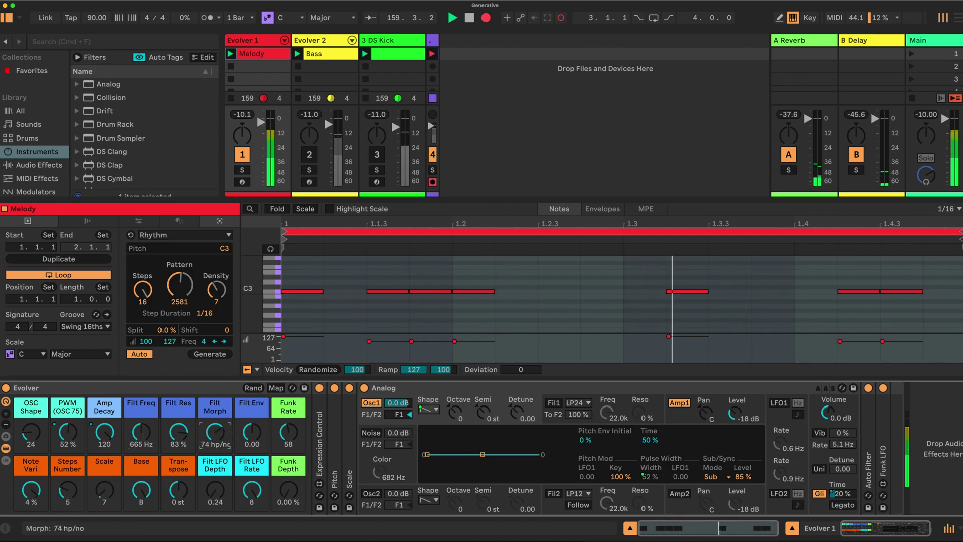
{"action": "double_click", "coordinate": [870, 447]}
{"action": "double_click", "coordinate": [628, 387]}
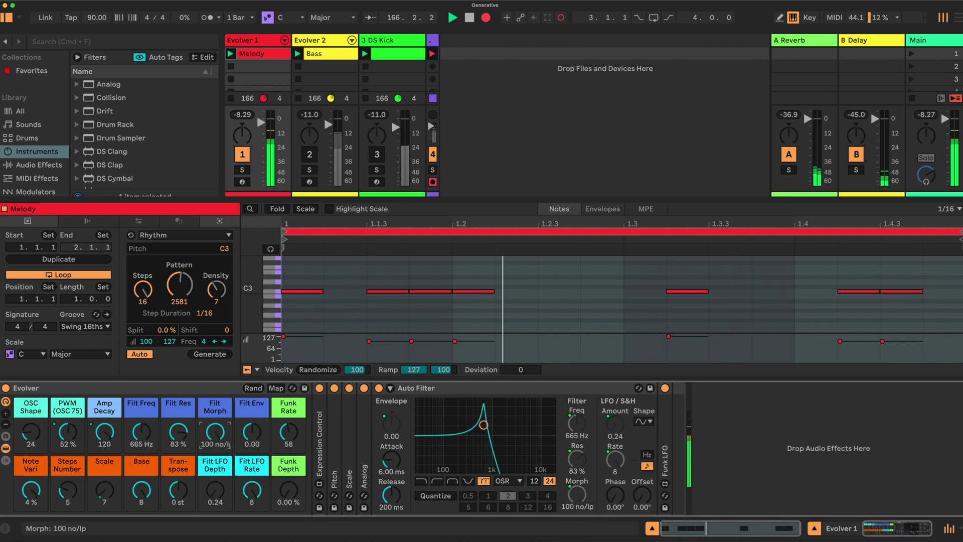
{"action": "left_click_drag", "start_coordinate": [251, 432], "coordinate": [251, 401]}
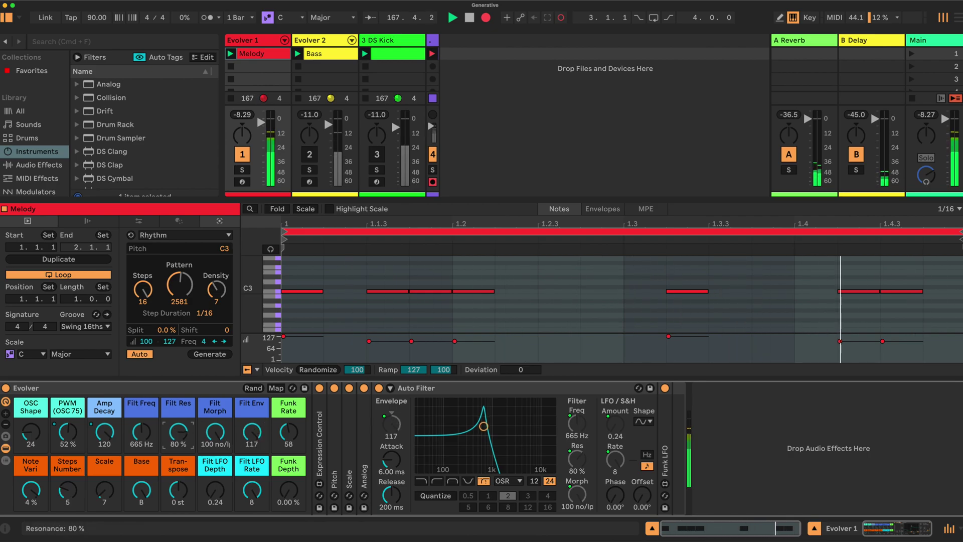
{"action": "mouse_move", "coordinate": [142, 432]}
{"action": "left_mouse_down"}
{"action": "mouse_move", "coordinate": [141, 418]}
{"action": "mouse_move", "coordinate": [144, 436]}
{"action": "left_mouse_up"}
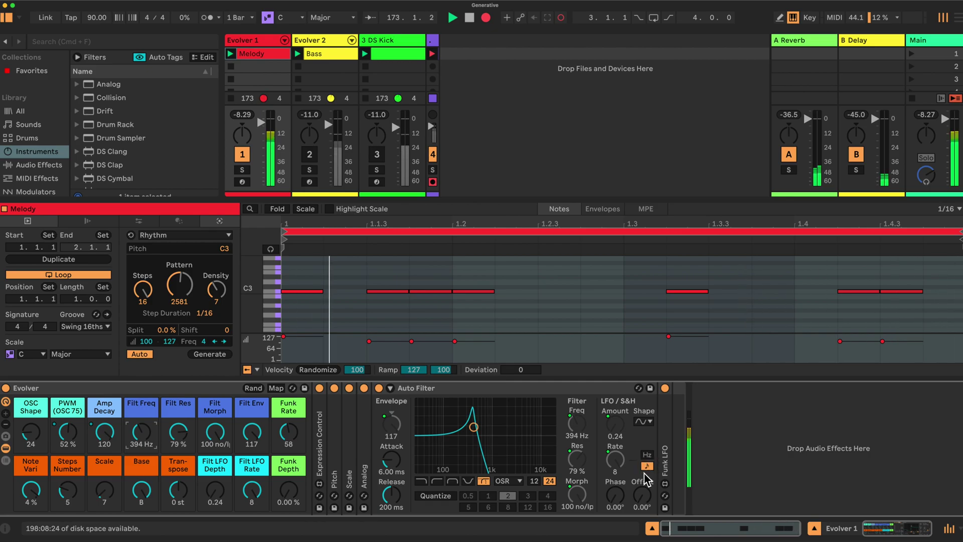
Try several filter LFO rates and depths, ending with Filt LFO Rate at 8 and Filt LFO Depth at 4.72
{"action": "left_click", "coordinate": [256, 490]}
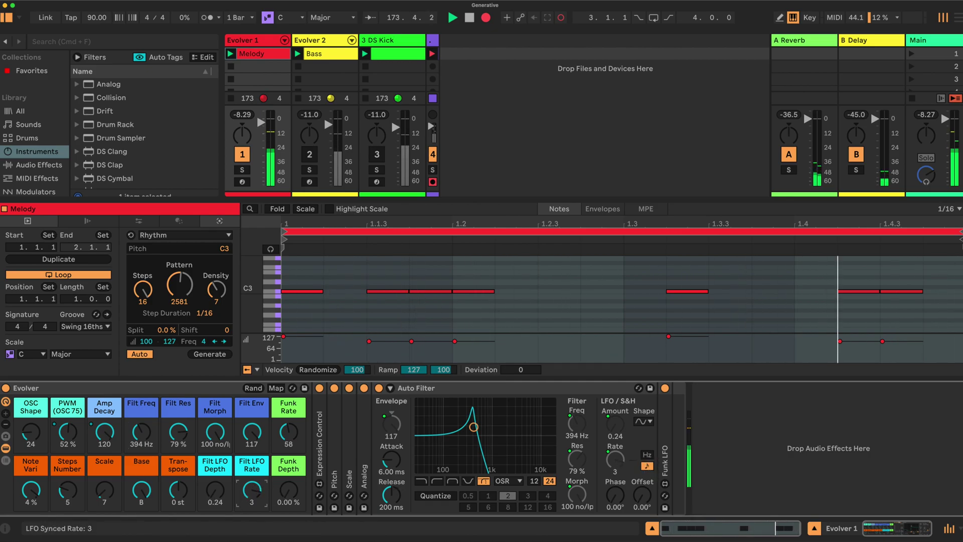
{"action": "mouse_move", "coordinate": [252, 489]}
{"action": "left_mouse_down"}
{"action": "mouse_move", "coordinate": [252, 502]}
{"action": "mouse_move", "coordinate": [252, 493]}
{"action": "left_mouse_up"}
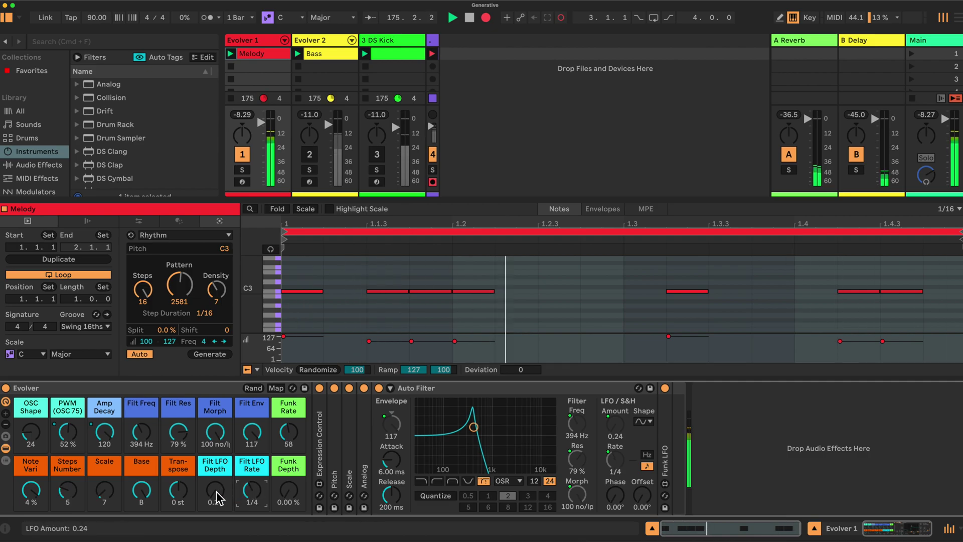
{"action": "left_click_drag", "start_coordinate": [214, 490], "coordinate": [214, 473]}
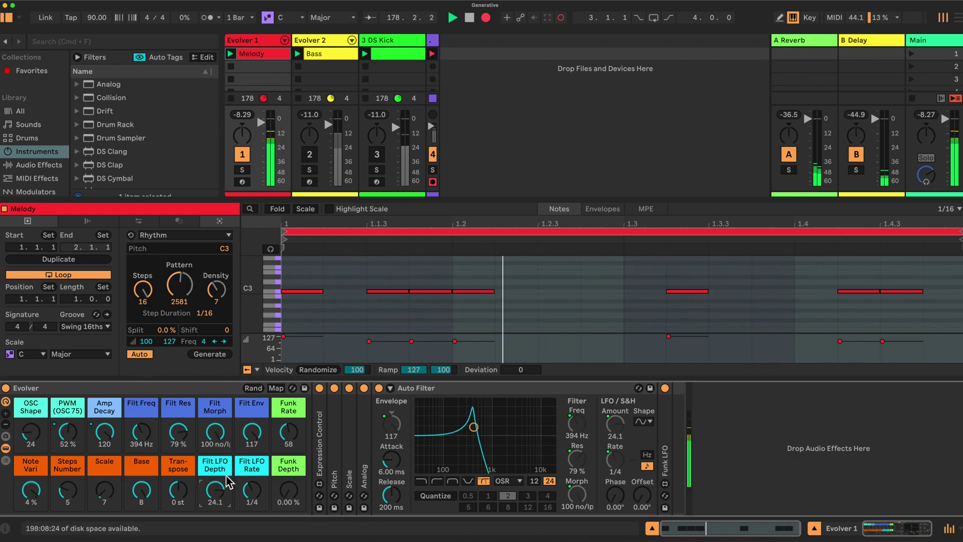
{"action": "left_click_drag", "start_coordinate": [224, 484], "coordinate": [224, 486]}
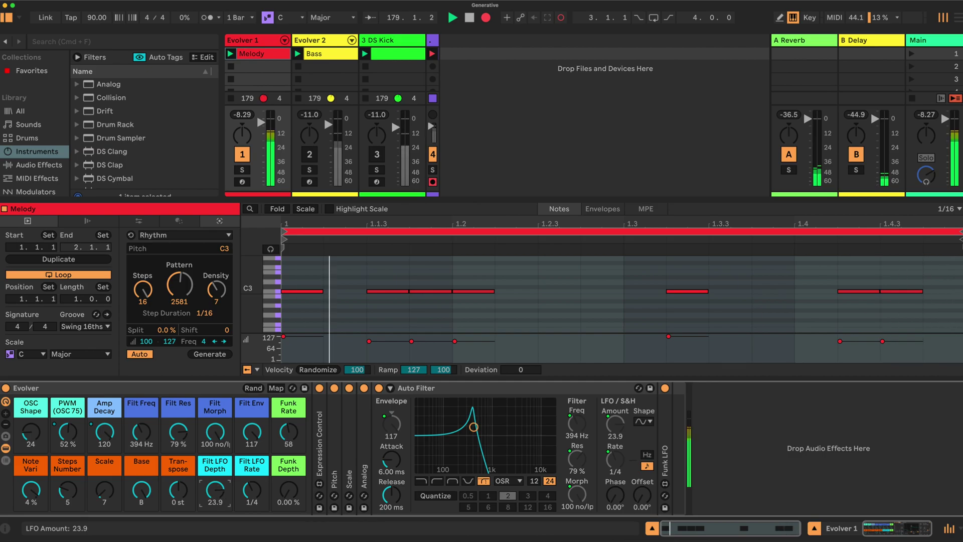
{"action": "left_click_drag", "start_coordinate": [227, 489], "coordinate": [245, 462]}
{"action": "left_click_drag", "start_coordinate": [218, 495], "coordinate": [218, 519]}
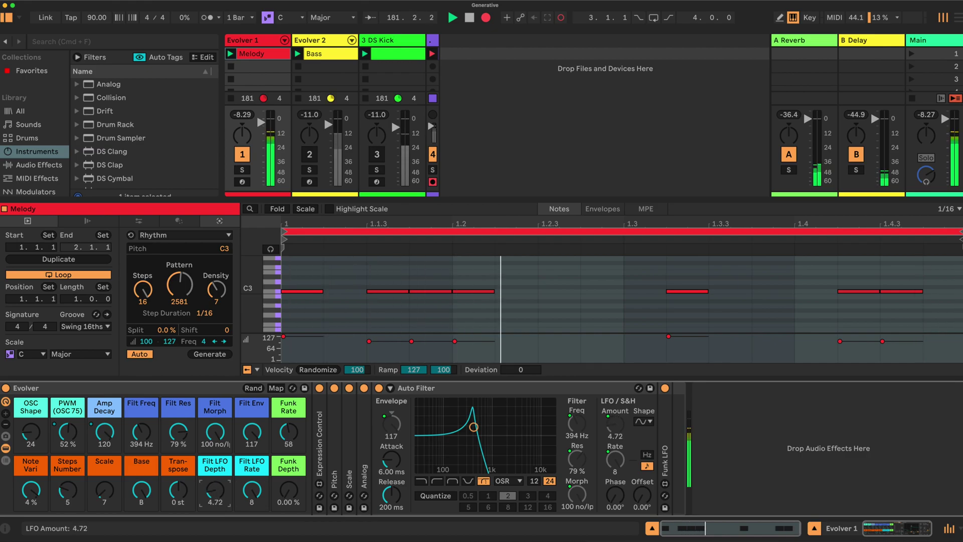
Unfold Funk LFO with its mapping list, and set Funk Depth to 16.4 %, Funk Rate to 88 and Filt LFO Rate to 8
{"action": "double_click", "coordinate": [662, 438]}
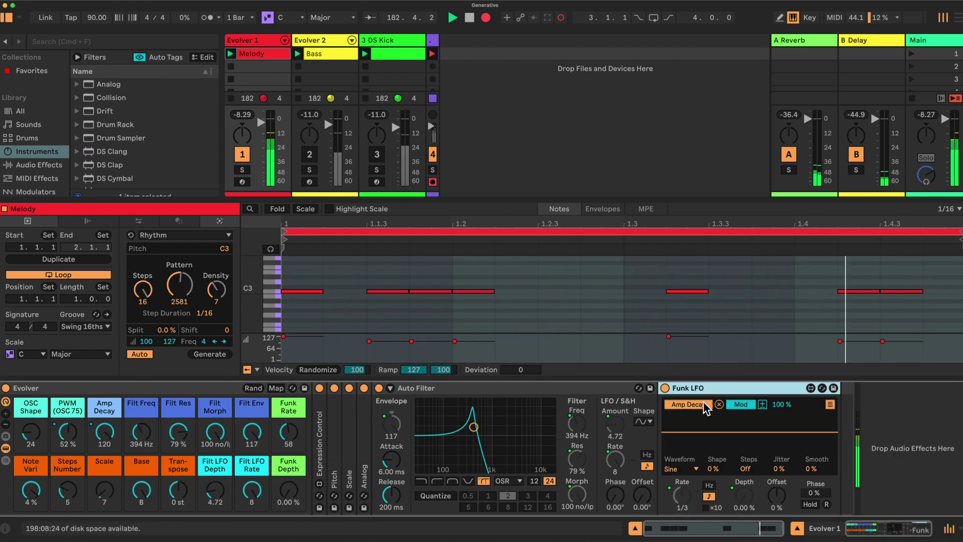
{"action": "left_click", "coordinate": [830, 405]}
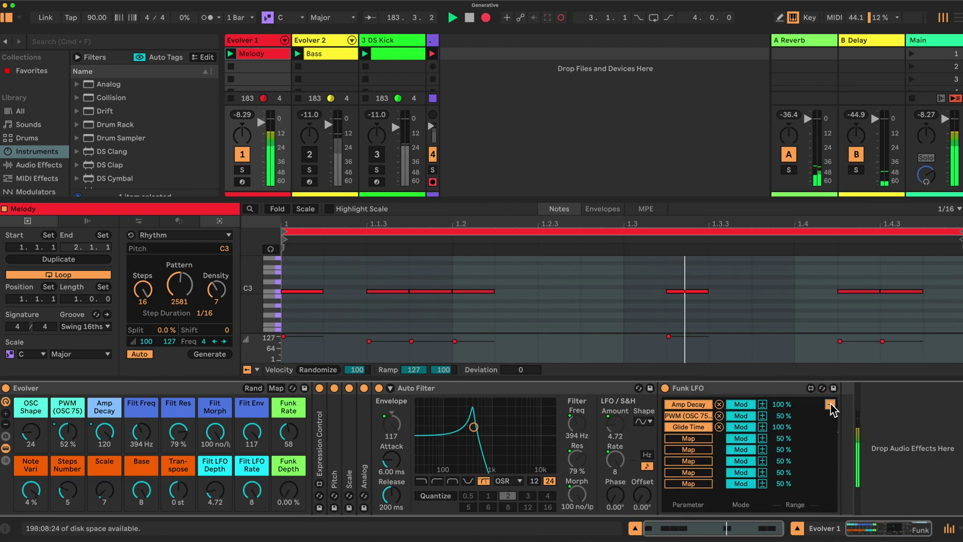
{"action": "left_click_drag", "start_coordinate": [289, 491], "coordinate": [289, 488]}
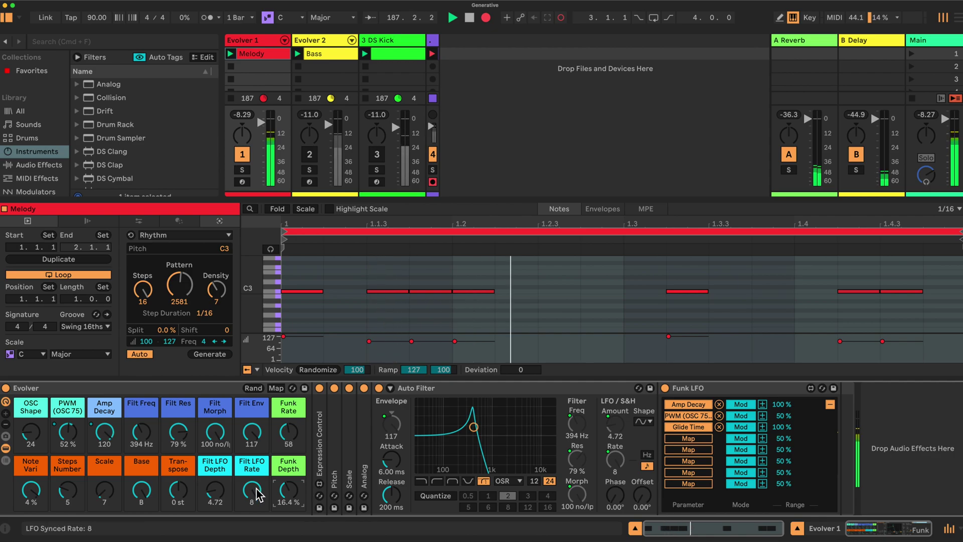
{"action": "left_click_drag", "start_coordinate": [252, 489], "coordinate": [251, 531]}
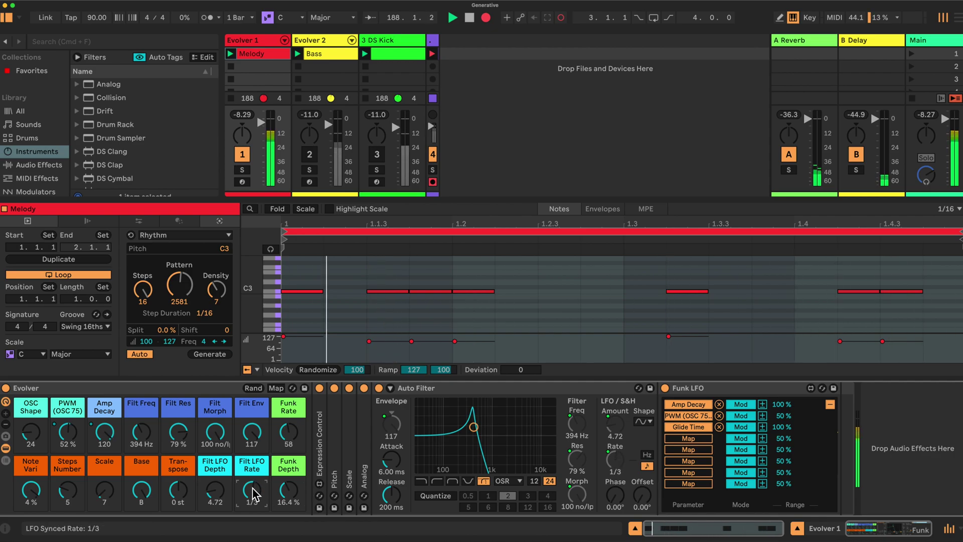
{"action": "left_click_drag", "start_coordinate": [253, 494], "coordinate": [253, 461]}
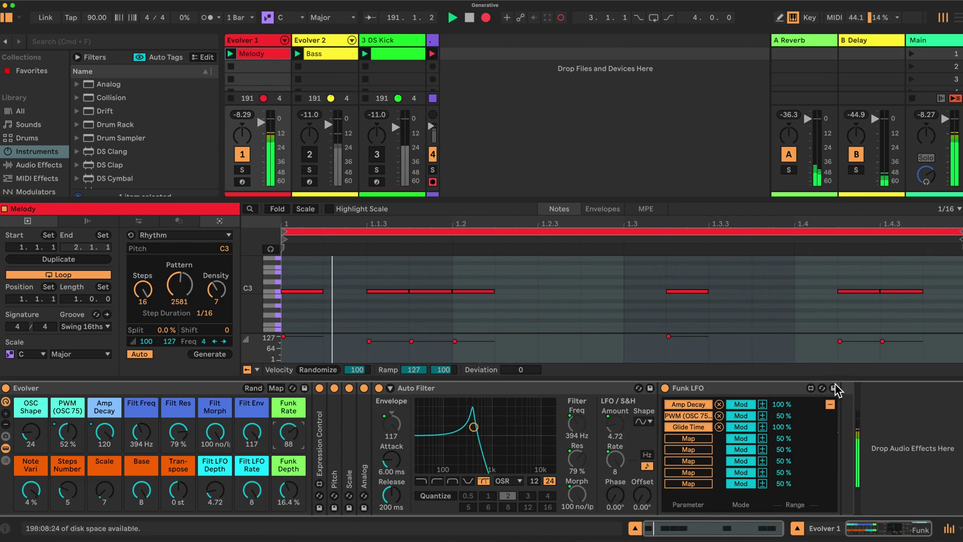
Set Funk Rate to 93 with the Funk LFO waveform in view, and show its mapping list again
{"action": "left_click", "coordinate": [830, 404]}
{"action": "left_click", "coordinate": [709, 496]}
{"action": "left_click_drag", "start_coordinate": [682, 496], "coordinate": [682, 477]}
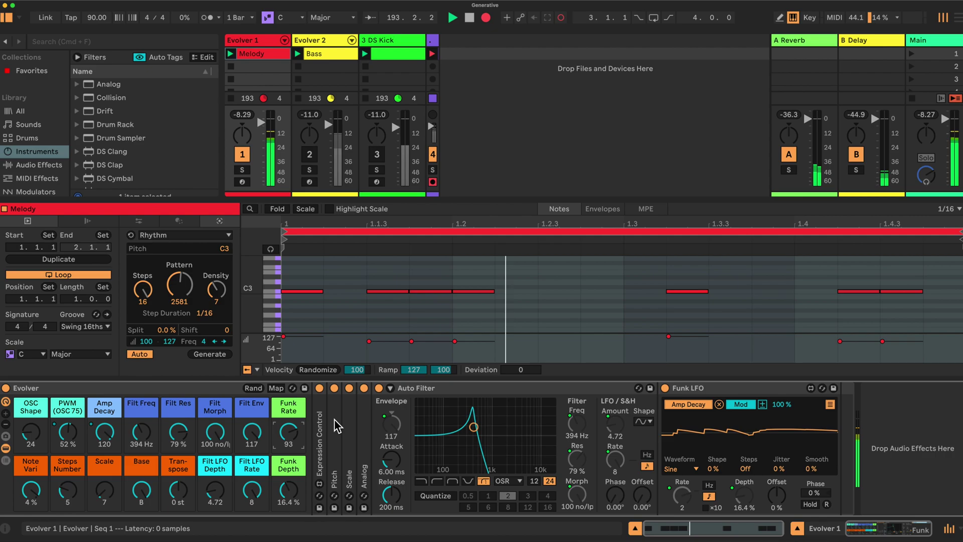
{"action": "left_click", "coordinate": [830, 405]}
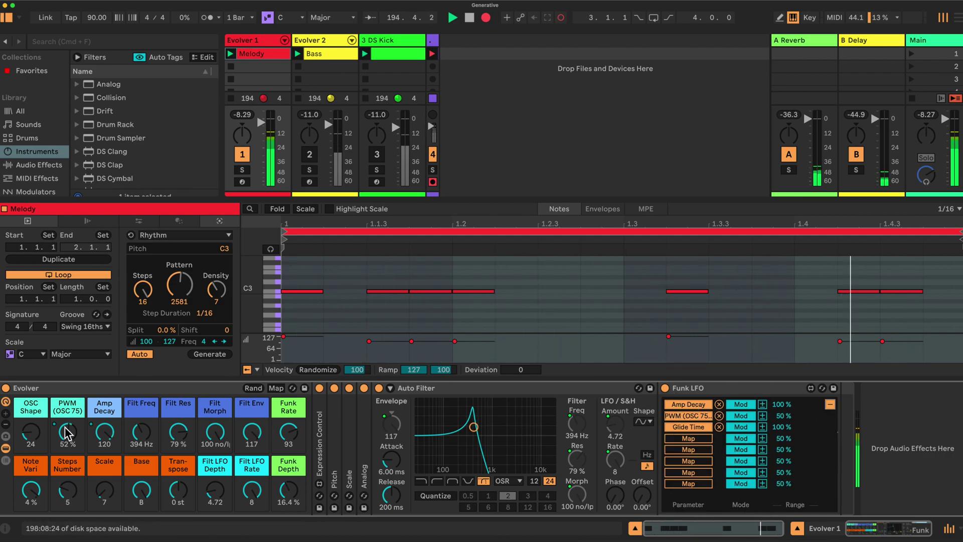
Set Evolver's OSC Shape to 75, Amp Decay to 81 and Funk Depth to 22.7 %
{"action": "left_click_drag", "start_coordinate": [291, 491], "coordinate": [289, 486]}
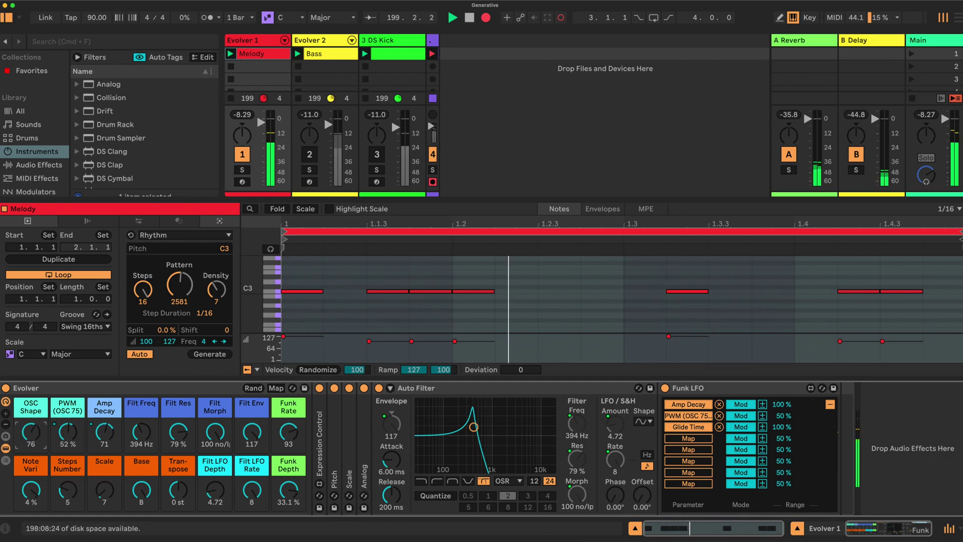
{"action": "left_click_drag", "start_coordinate": [30, 432], "coordinate": [31, 433]}
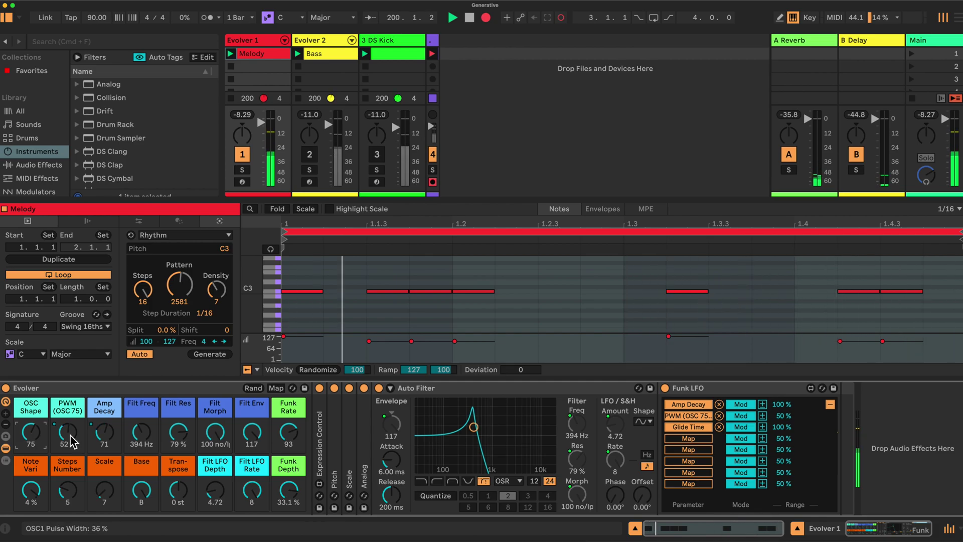
{"action": "left_click_drag", "start_coordinate": [107, 439], "coordinate": [107, 438]}
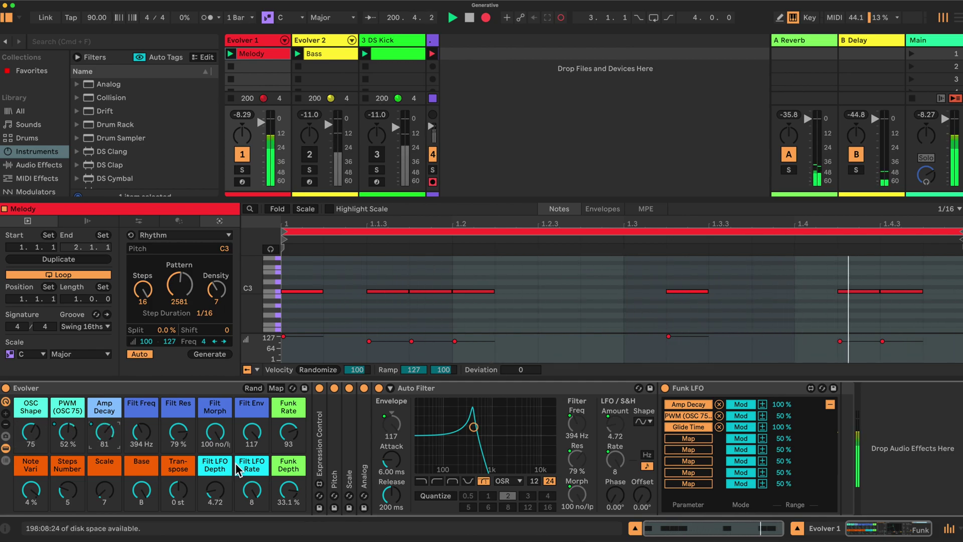
{"action": "left_click_drag", "start_coordinate": [291, 493], "coordinate": [291, 502]}
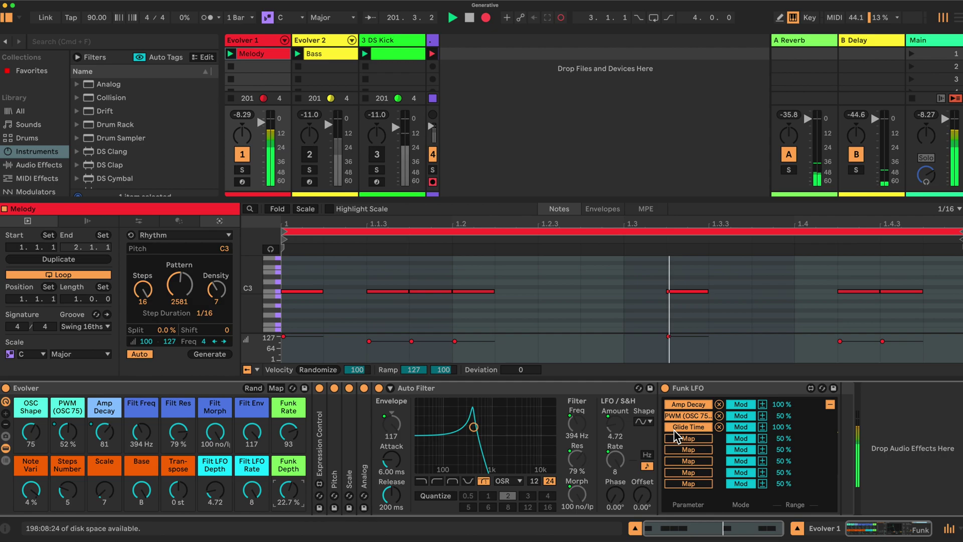
Unfold Analog to watch its modulated pulse width, set Funk Depth to 20.8 %, and fold the device again
{"action": "double_click", "coordinate": [365, 453]}
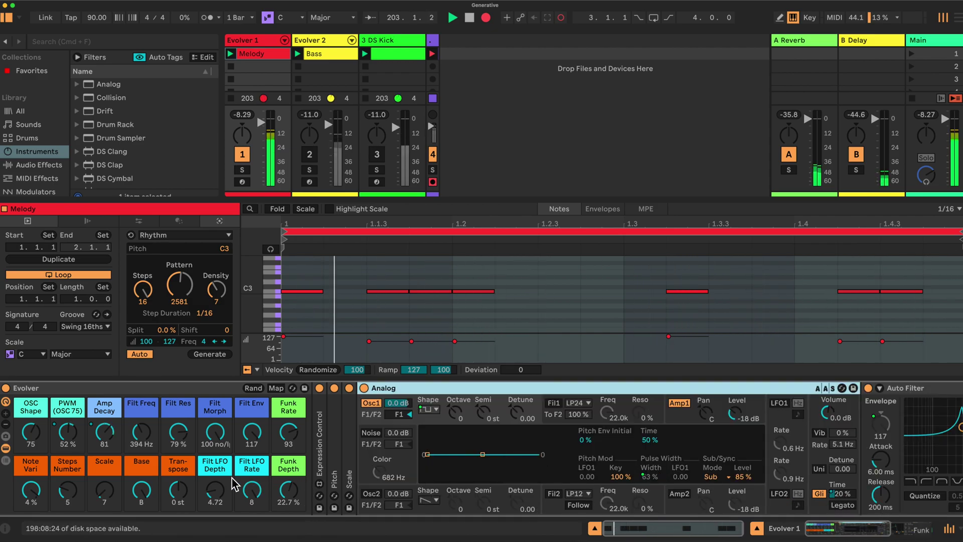
{"action": "left_click_drag", "start_coordinate": [284, 491], "coordinate": [289, 493]}
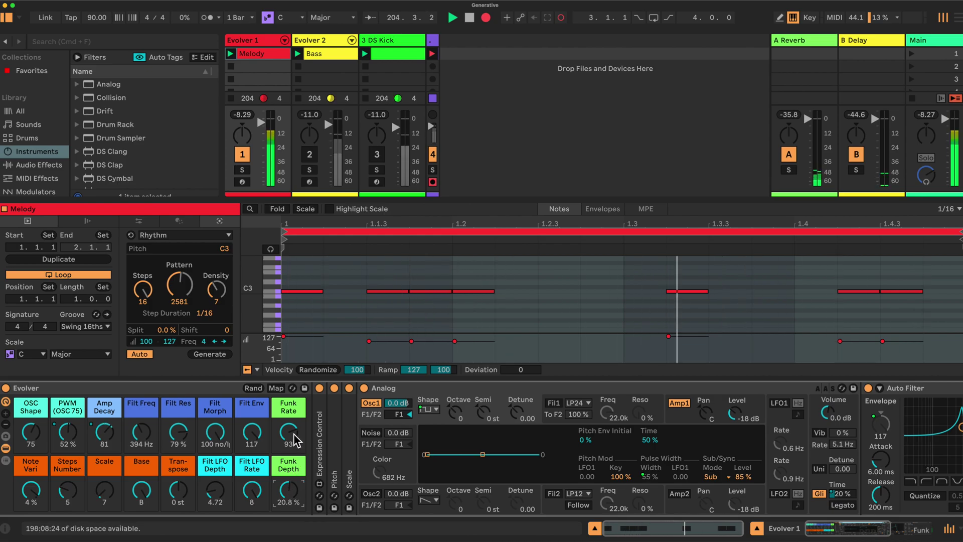
{"action": "double_click", "coordinate": [481, 390]}
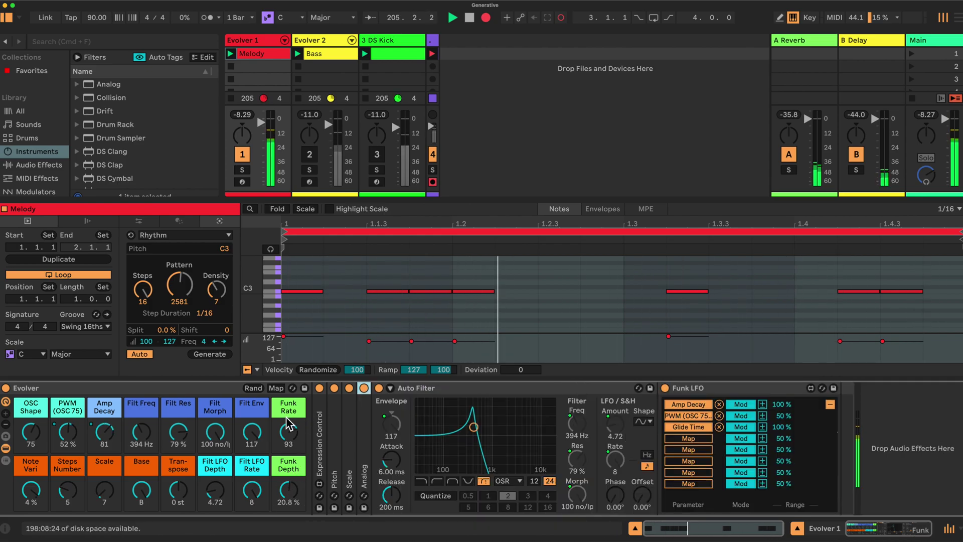
Try a slow Funk Rate of 15, raise it to 127, and return Funk LFO to its waveform view
{"action": "left_click_drag", "start_coordinate": [290, 432], "coordinate": [290, 464]}
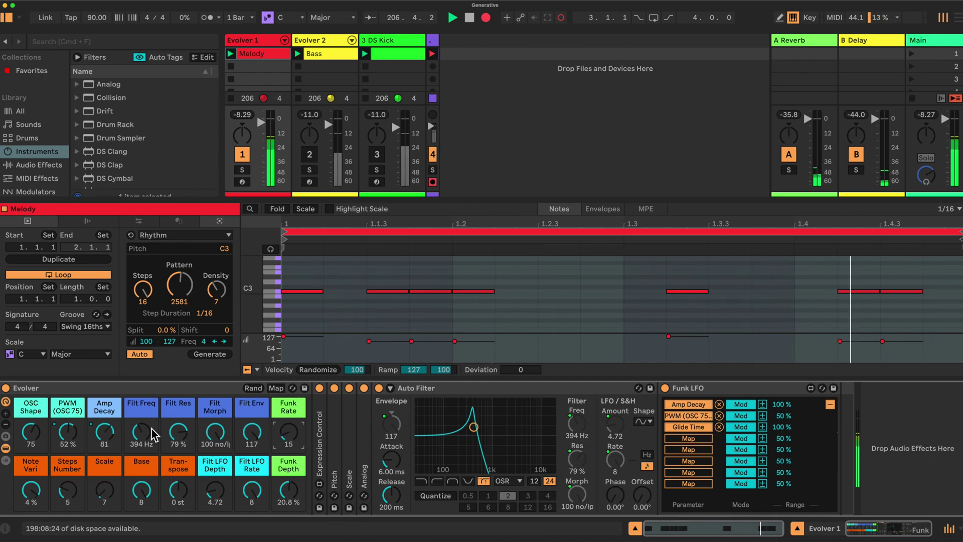
{"action": "left_click_drag", "start_coordinate": [288, 433], "coordinate": [288, 396]}
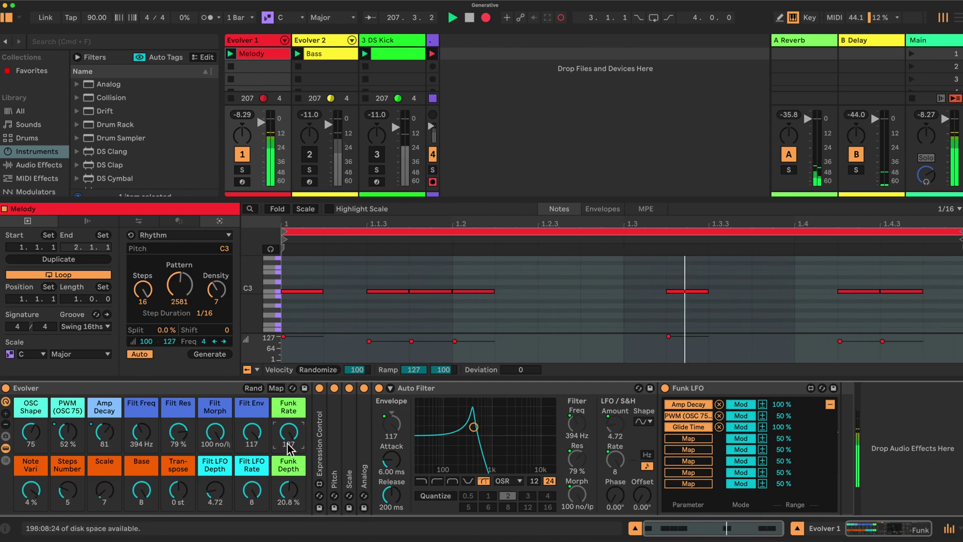
{"action": "left_click", "coordinate": [830, 404]}
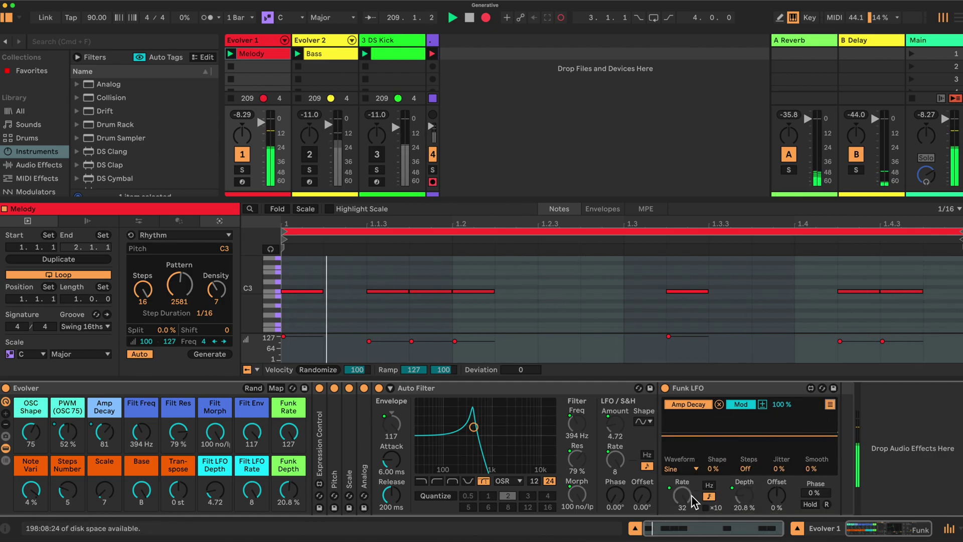
Set Evolver's Funk Rate to 48 and fold the Funk LFO device
{"action": "mouse_move", "coordinate": [688, 501]}
{"action": "left_mouse_down"}
{"action": "mouse_move", "coordinate": [688, 525]}
{"action": "mouse_move", "coordinate": [682, 501]}
{"action": "mouse_move", "coordinate": [682, 517]}
{"action": "left_mouse_up"}
{"action": "left_click_drag", "start_coordinate": [288, 432], "coordinate": [289, 431]}
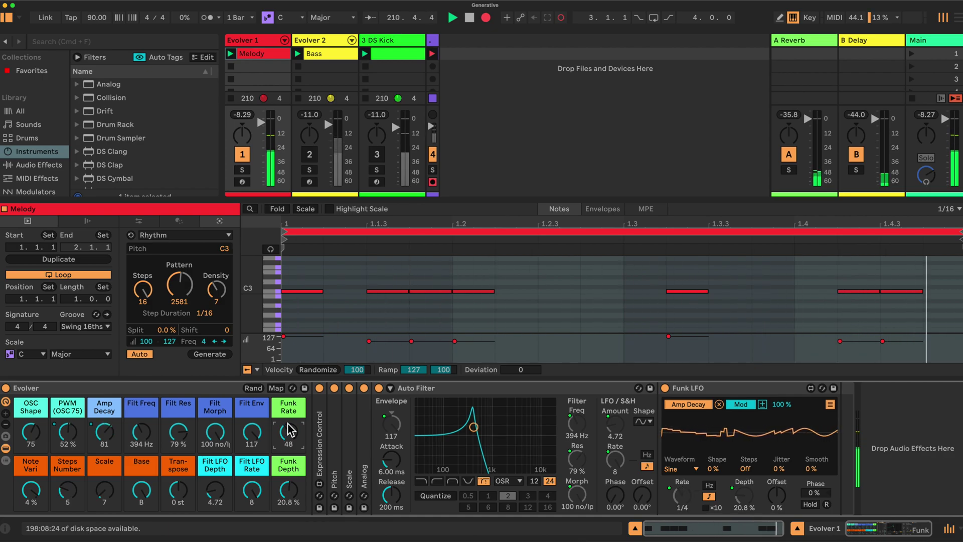
{"action": "double_click", "coordinate": [742, 387]}
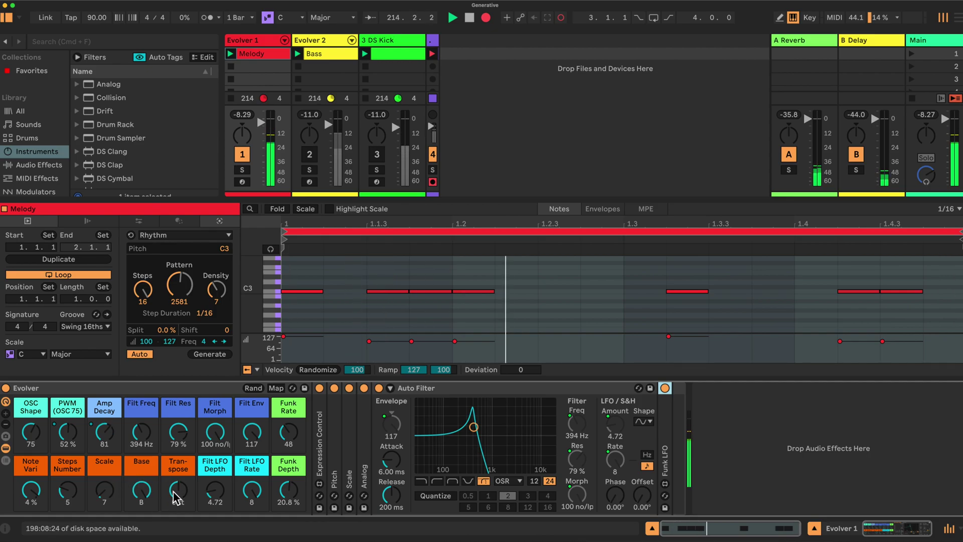
Unfold the Scale device, try base A and a Half-whole Dim. scale, return to B Minor, and fold the device again
{"action": "double_click", "coordinate": [347, 441]}
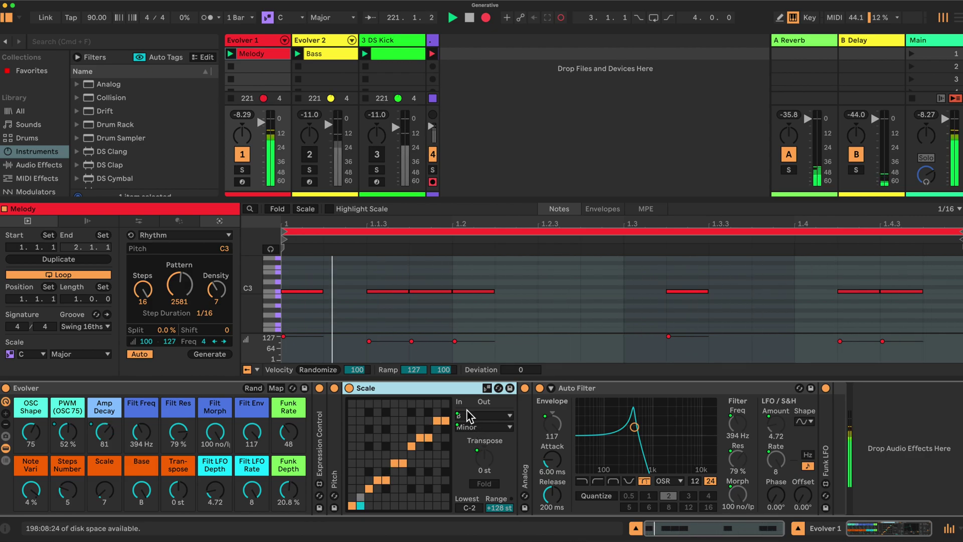
{"action": "left_click", "coordinate": [142, 491]}
{"action": "left_click_drag", "start_coordinate": [142, 491], "coordinate": [142, 501]}
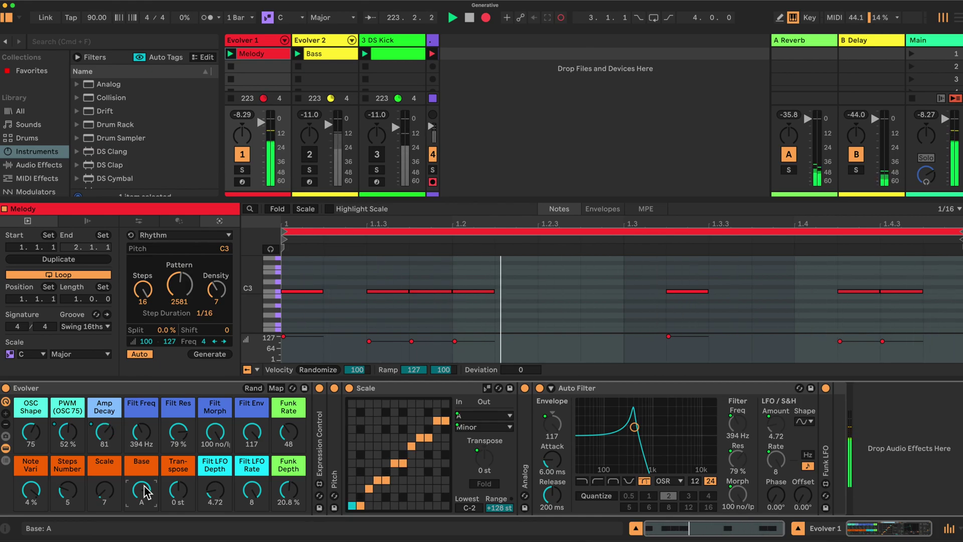
{"action": "left_click_drag", "start_coordinate": [105, 491], "coordinate": [104, 474]}
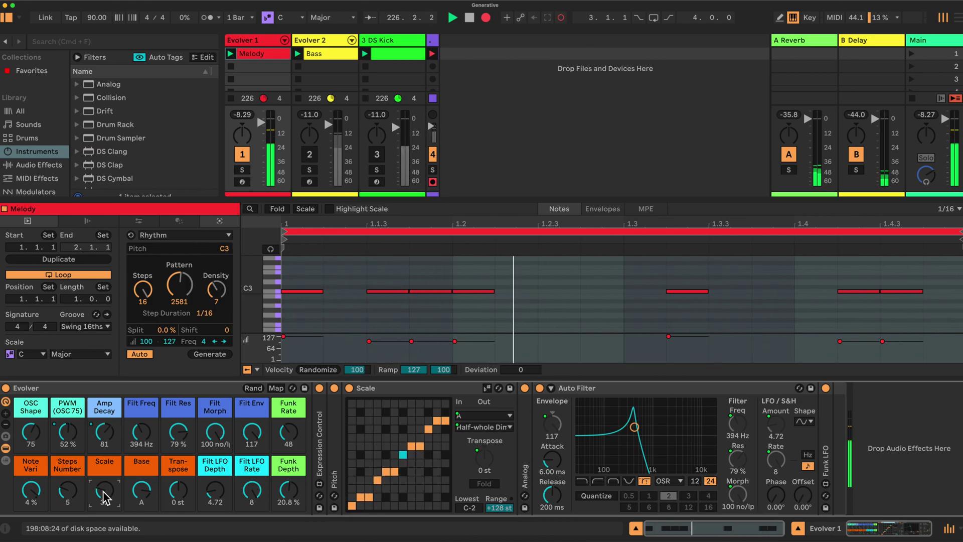
{"action": "left_click_drag", "start_coordinate": [105, 480], "coordinate": [105, 493]}
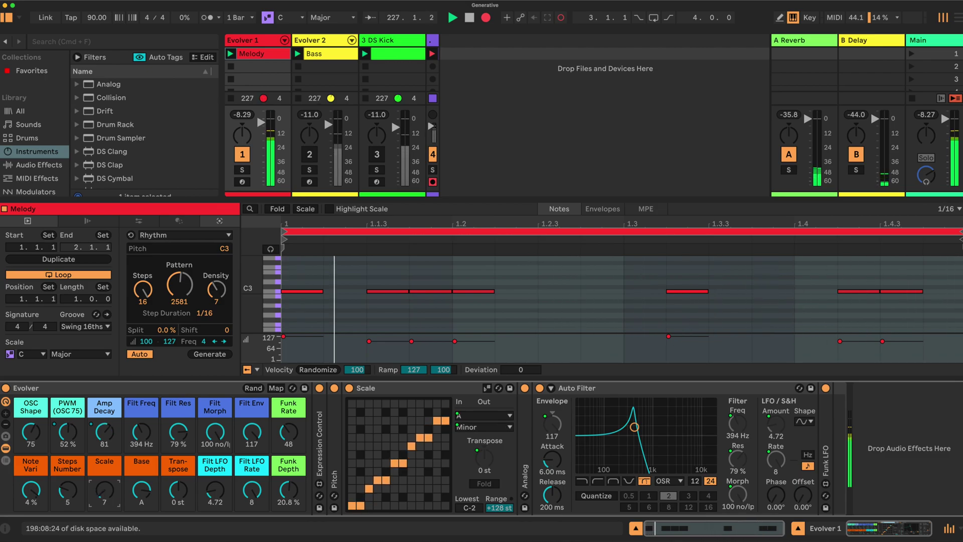
{"action": "mouse_move", "coordinate": [141, 490]}
{"action": "left_mouse_down"}
{"action": "mouse_move", "coordinate": [141, 519]}
{"action": "mouse_move", "coordinate": [141, 477]}
{"action": "left_mouse_up"}
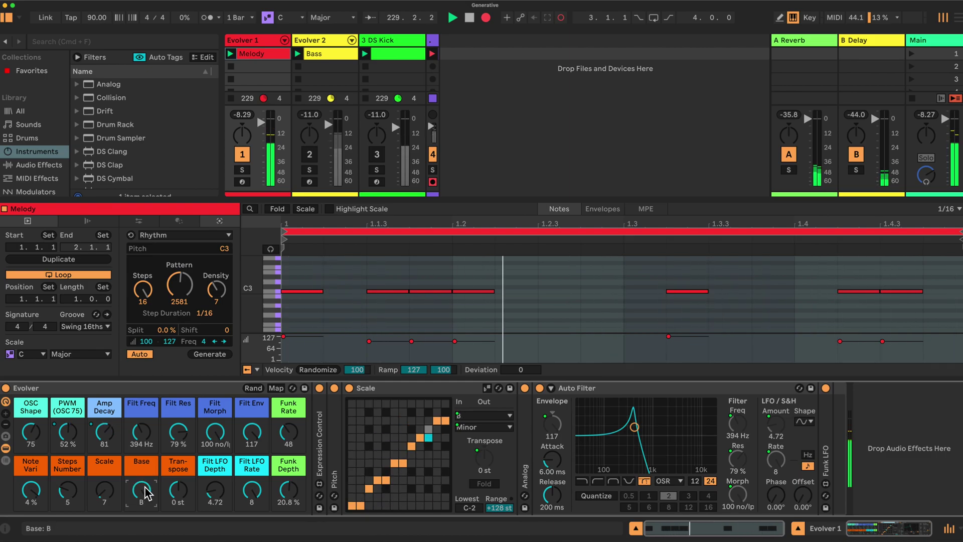
{"action": "double_click", "coordinate": [418, 386]}
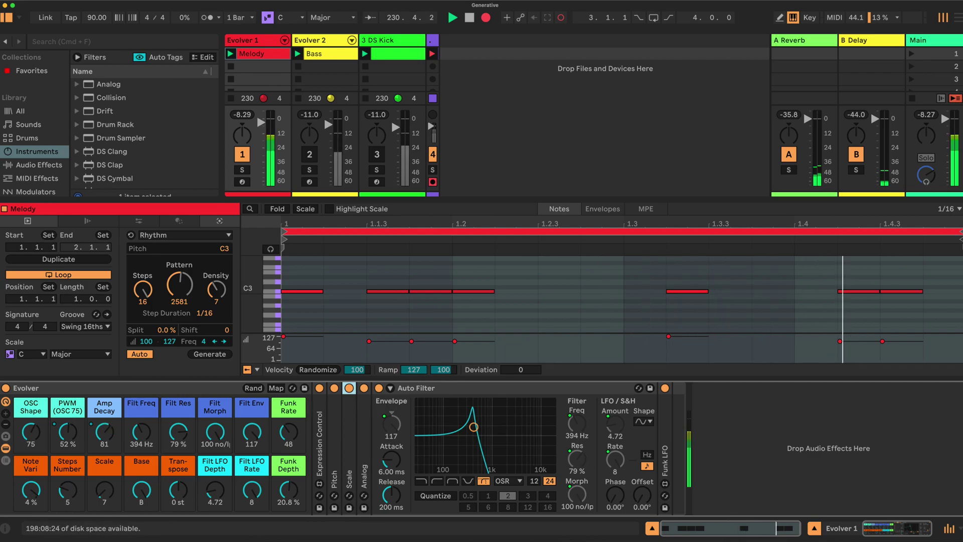
Hide the Evolver rack's devices and set the Melody clip's Rhythm generator to Density 10 and Pattern 2979
{"action": "left_click", "coordinate": [5, 449]}
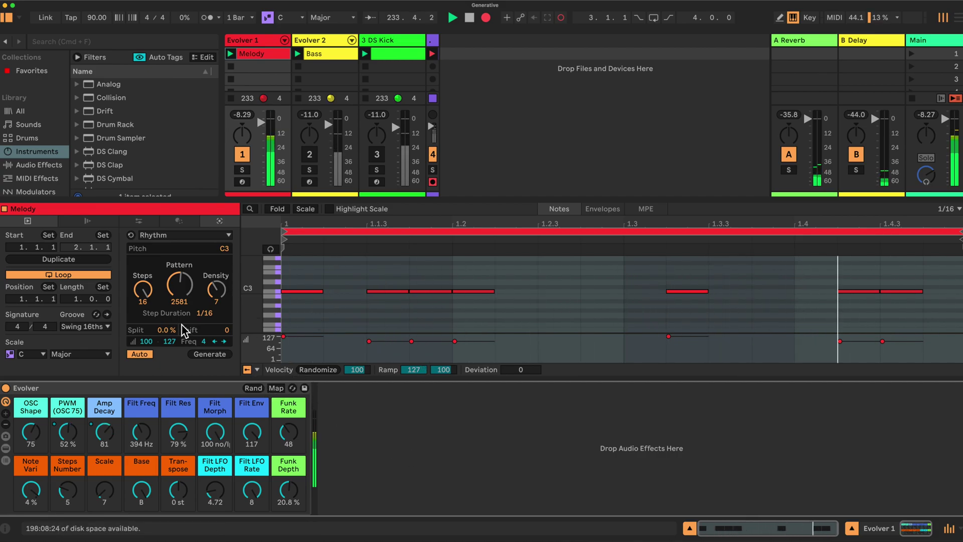
{"action": "left_click_drag", "start_coordinate": [216, 290], "coordinate": [182, 288]}
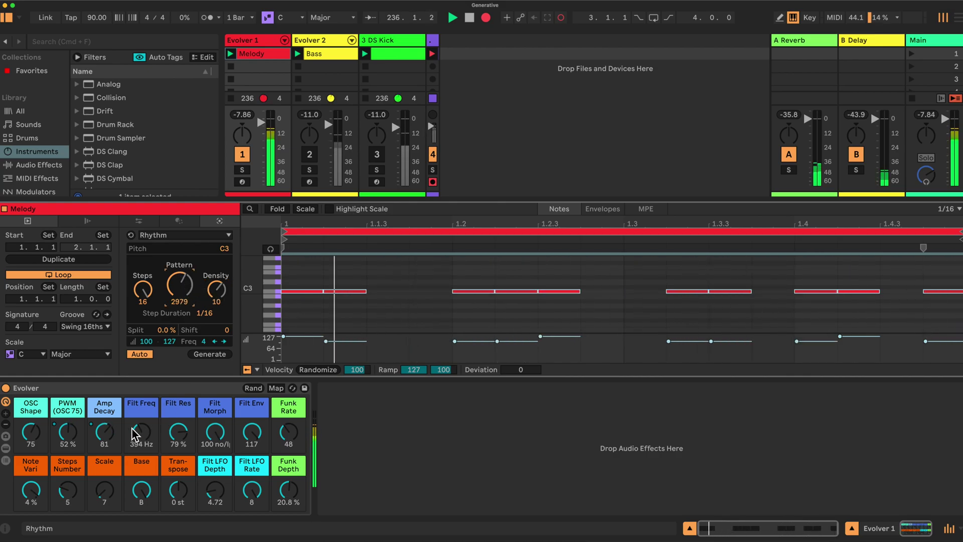
Set Evolver's Funk Depth to 0 %, Funk Rate to 127, Filt Env to 0, Filt Res to 87 % and Amp Decay to 84
{"action": "left_click_drag", "start_coordinate": [296, 496], "coordinate": [295, 511]}
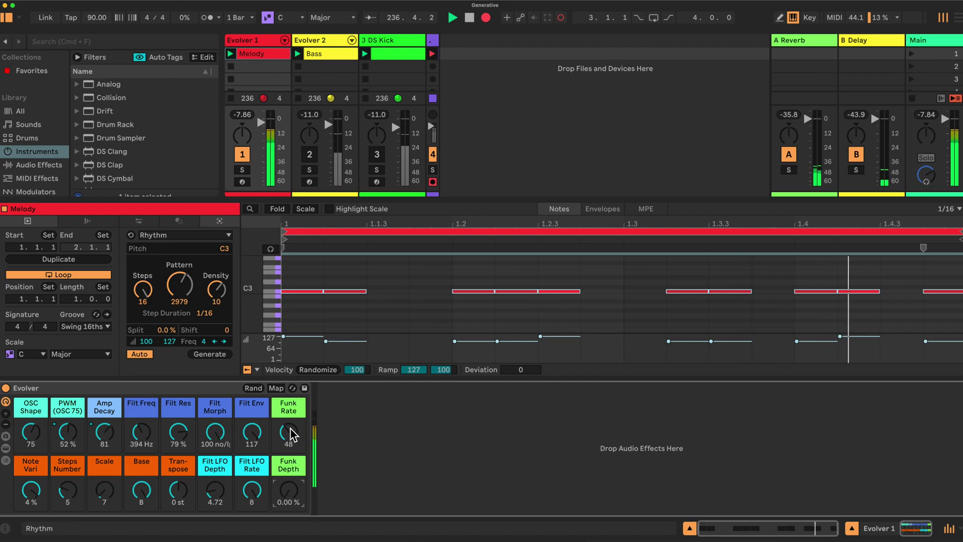
{"action": "double_click", "coordinate": [240, 437]}
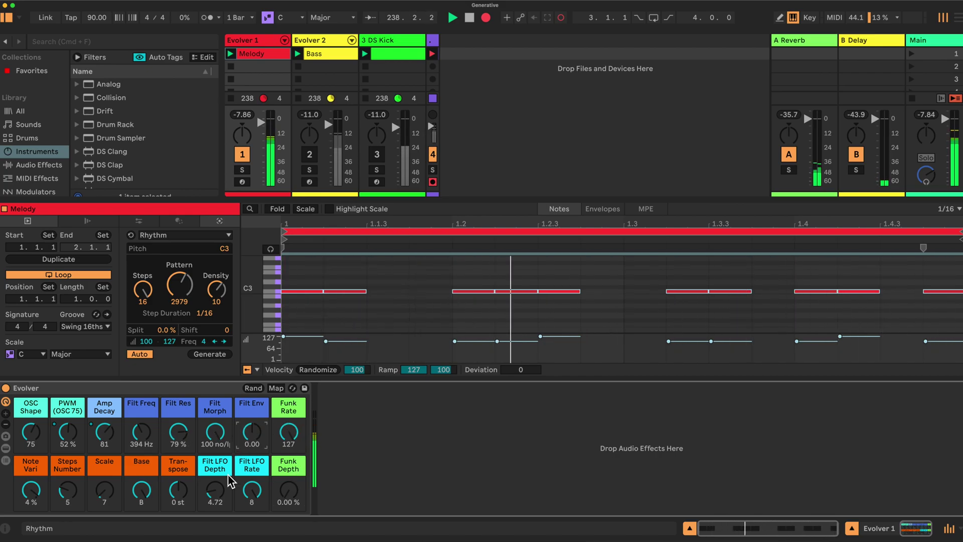
{"action": "left_click_drag", "start_coordinate": [103, 431], "coordinate": [103, 428]}
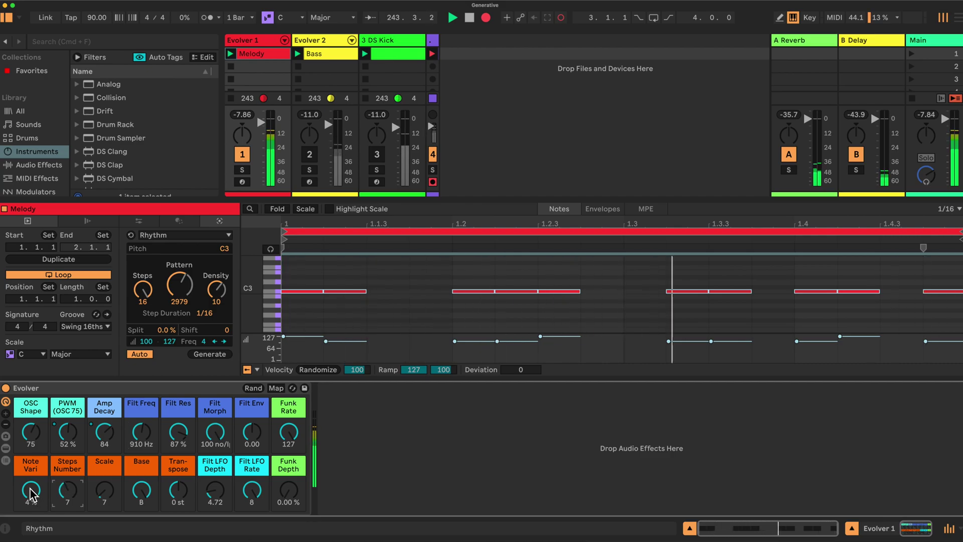
Set the melody's Steps Number to 9, Note Vari to 2 % and Filt Freq to 1.99 kHz
{"action": "left_click_drag", "start_coordinate": [62, 489], "coordinate": [61, 475]}
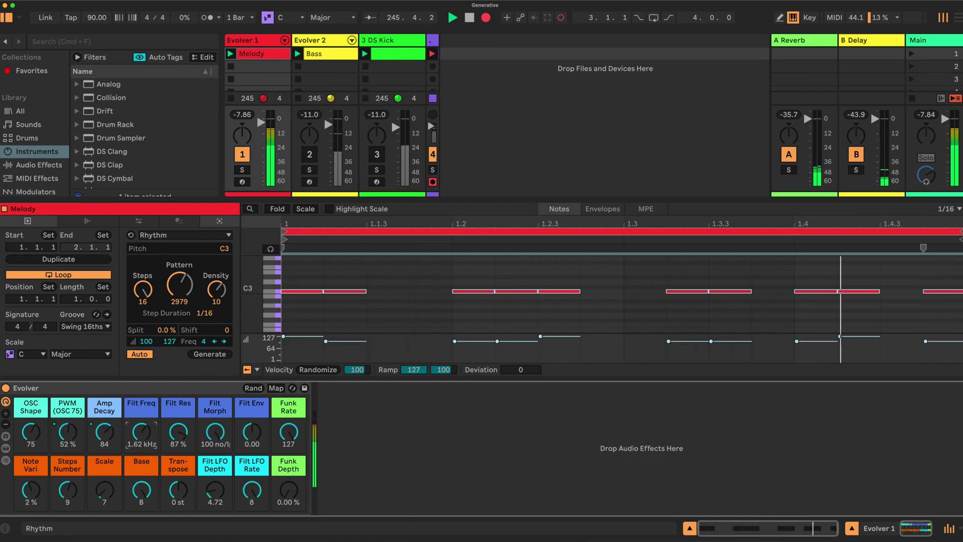
{"action": "left_click_drag", "start_coordinate": [149, 434], "coordinate": [149, 421]}
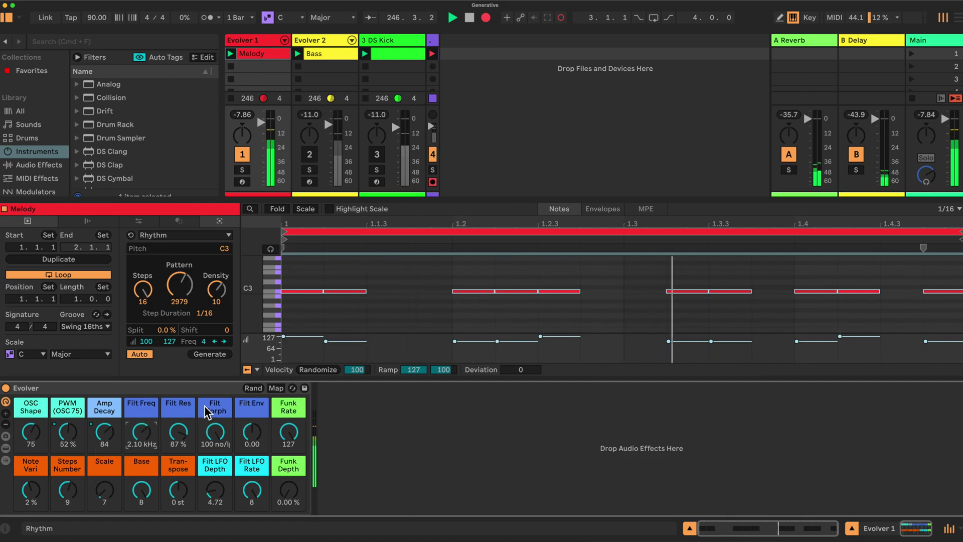
{"action": "left_click_drag", "start_coordinate": [144, 432], "coordinate": [143, 434]}
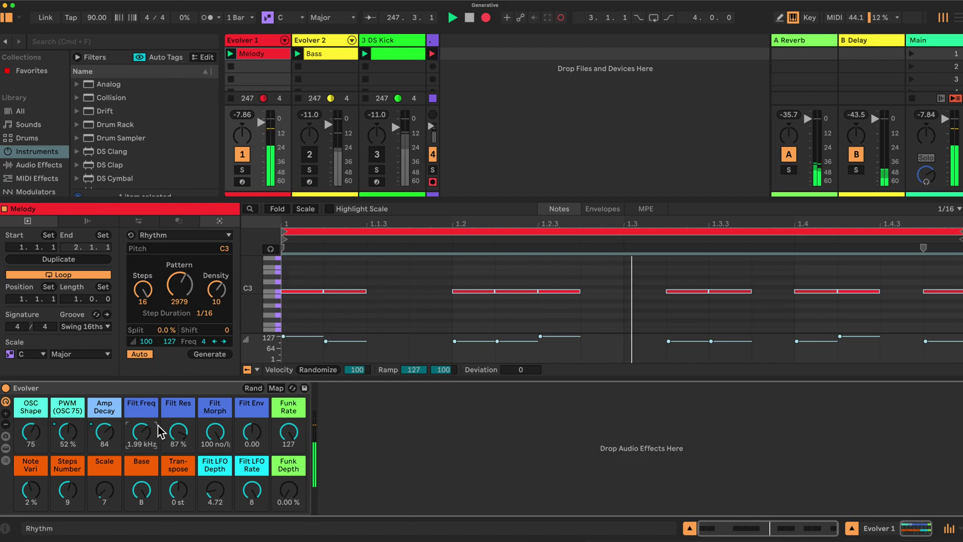
Switch on the Evolver 2 bass track and set its Filt Freq to 3.54 kHz and Filt Res to 86 %
{"action": "left_click", "coordinate": [170, 388]}
{"action": "left_click", "coordinate": [262, 40]}
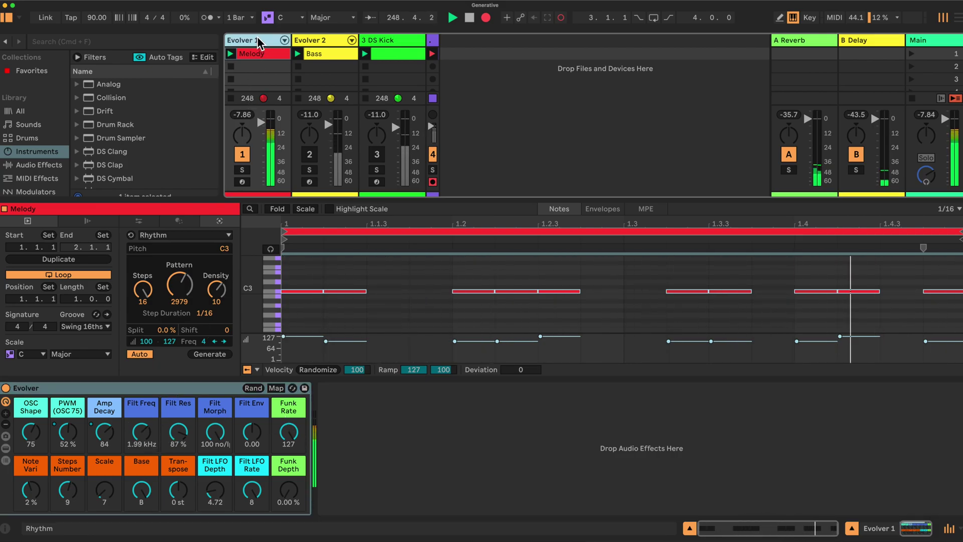
{"action": "left_click", "coordinate": [320, 39]}
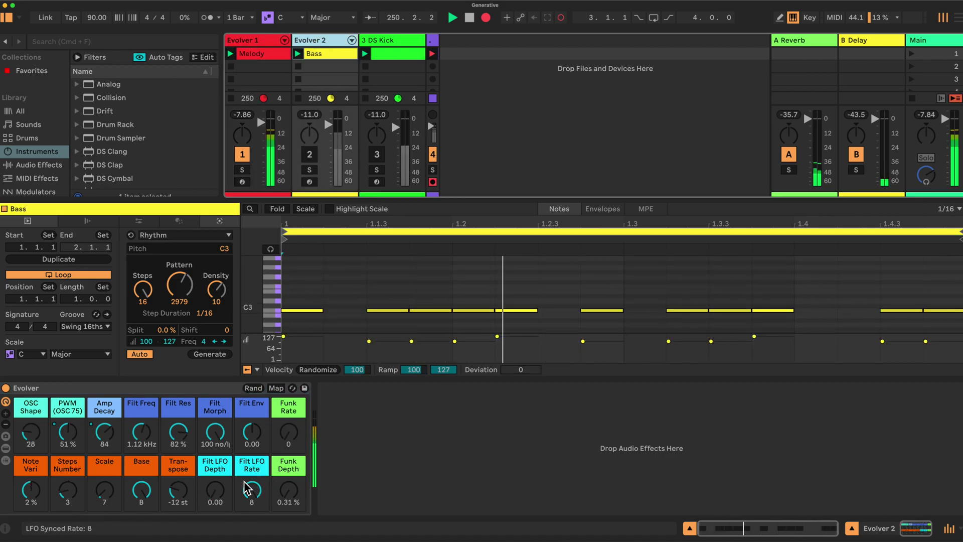
{"action": "left_click", "coordinate": [309, 154]}
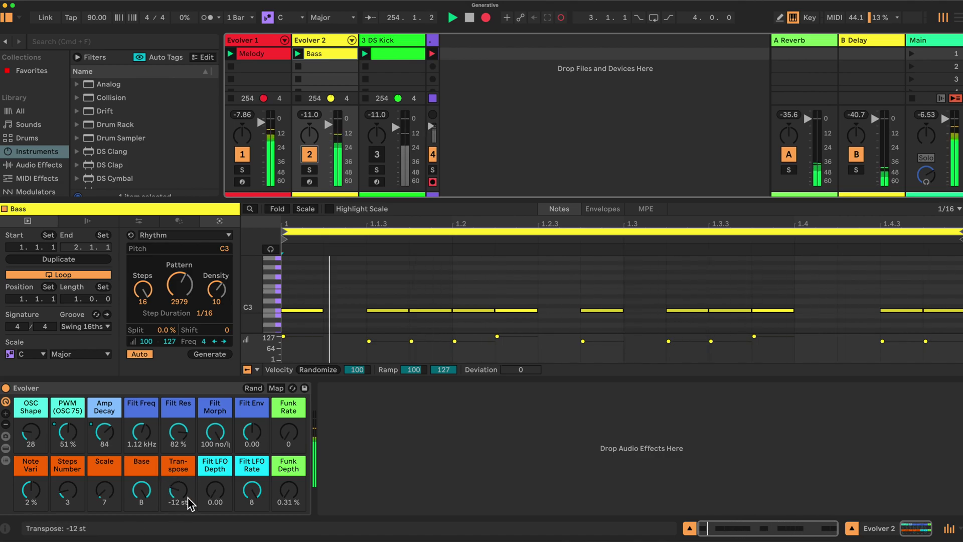
{"action": "left_click_drag", "start_coordinate": [141, 431], "coordinate": [142, 399]}
{"action": "left_click_drag", "start_coordinate": [150, 434], "coordinate": [148, 437]}
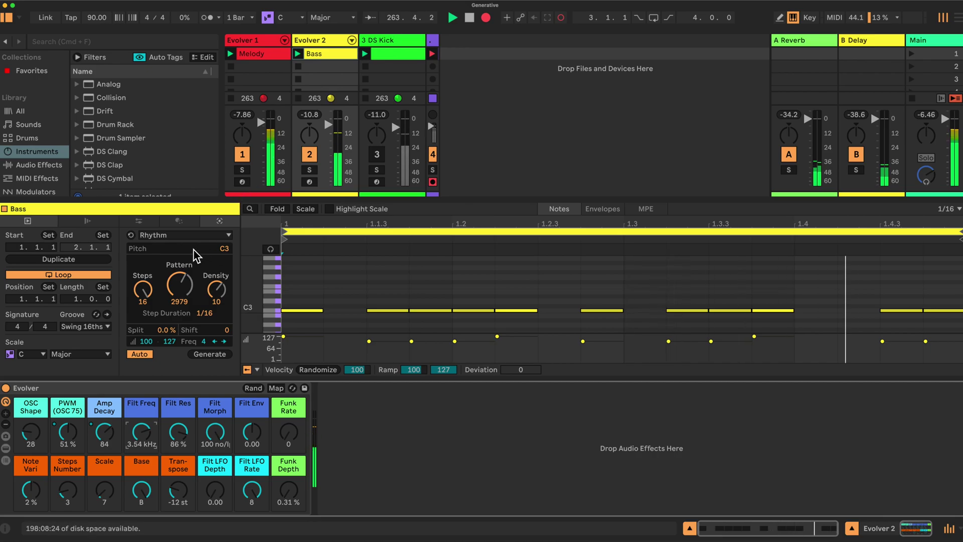
Compare the Melody clip's rhythm with the Bass clip's, and try Pattern 3654 on Bass
{"action": "left_click", "coordinate": [258, 41]}
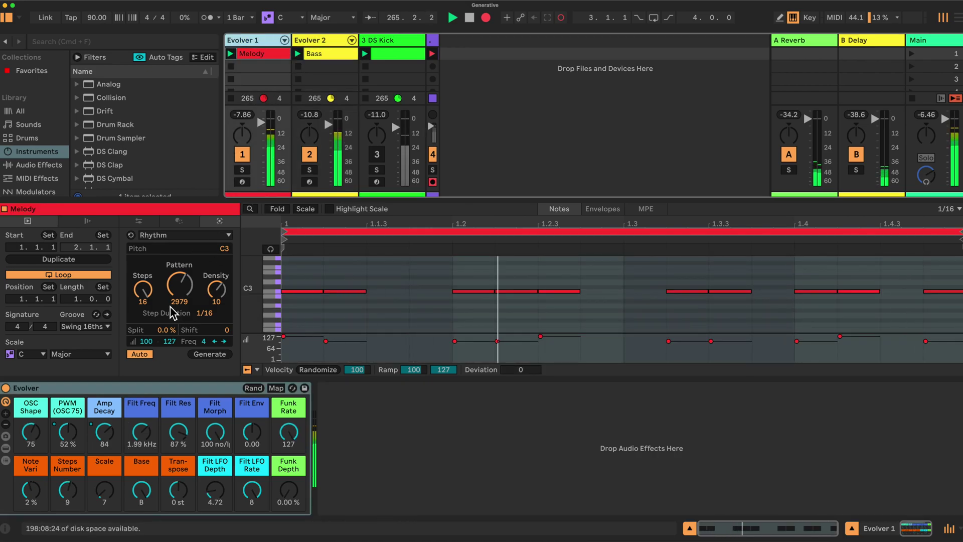
{"action": "left_click", "coordinate": [326, 39]}
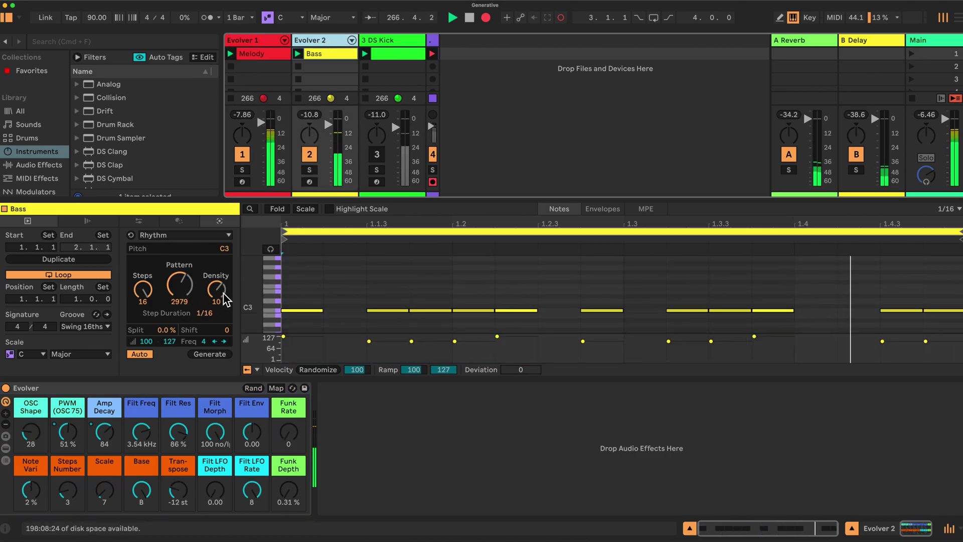
{"action": "left_click", "coordinate": [182, 287]}
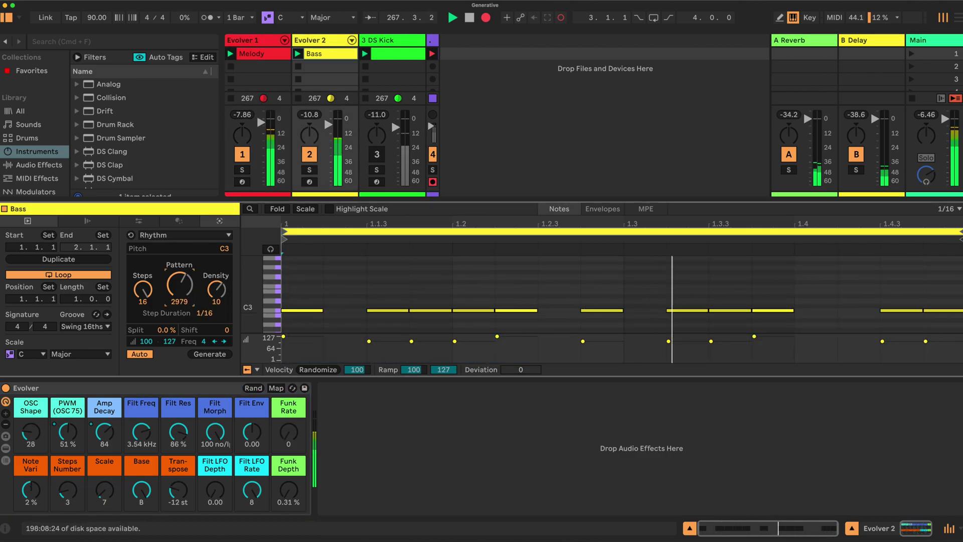
{"action": "left_click_drag", "start_coordinate": [180, 288], "coordinate": [180, 271]}
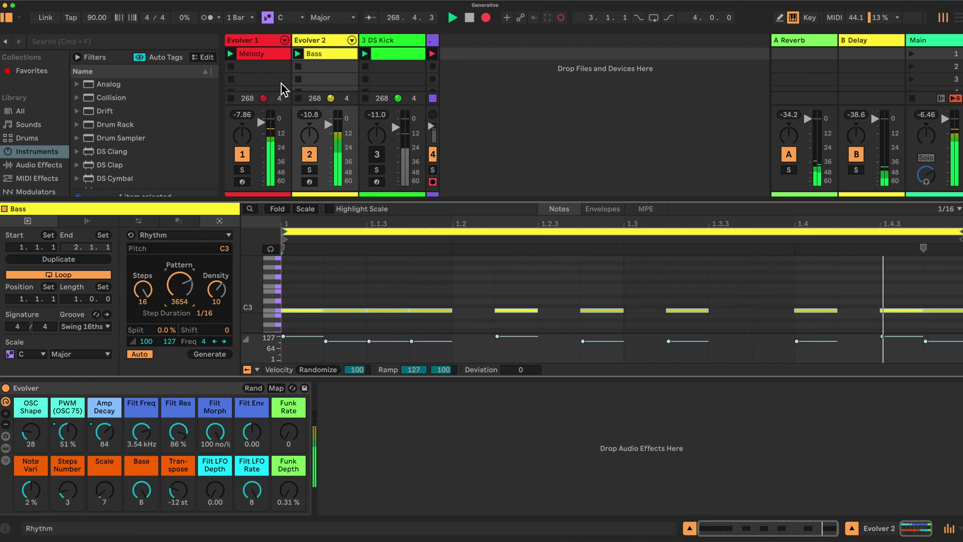
Check the Melody clip once more and set the Bass clip's rhythm to Density 11 and Pattern 2240
{"action": "left_click", "coordinate": [269, 38]}
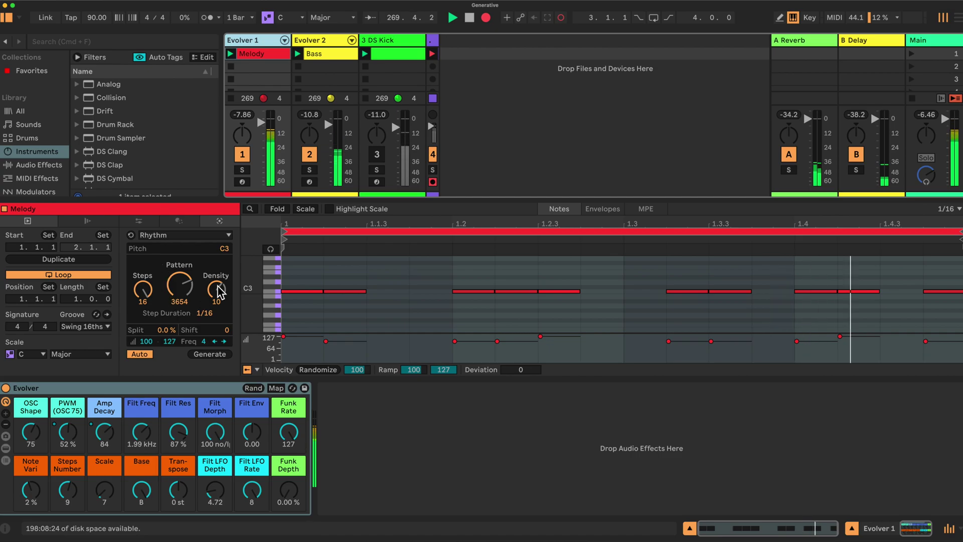
{"action": "left_click", "coordinate": [322, 38]}
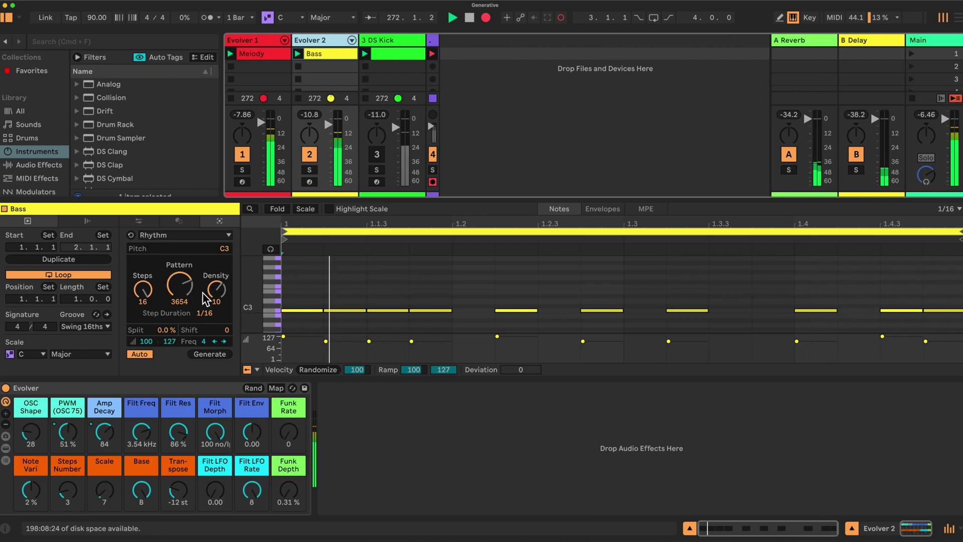
{"action": "left_click_drag", "start_coordinate": [216, 290], "coordinate": [216, 282]}
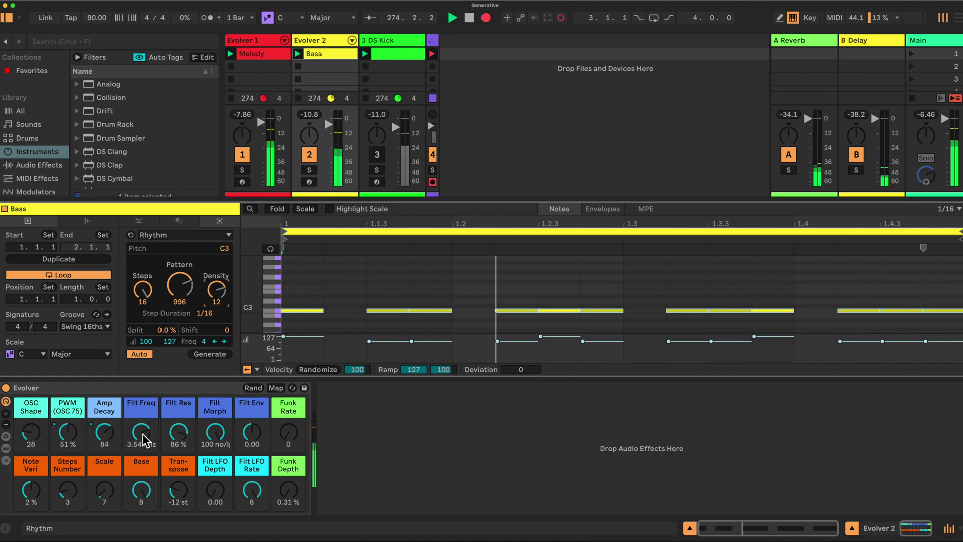
{"action": "left_click", "coordinate": [323, 41]}
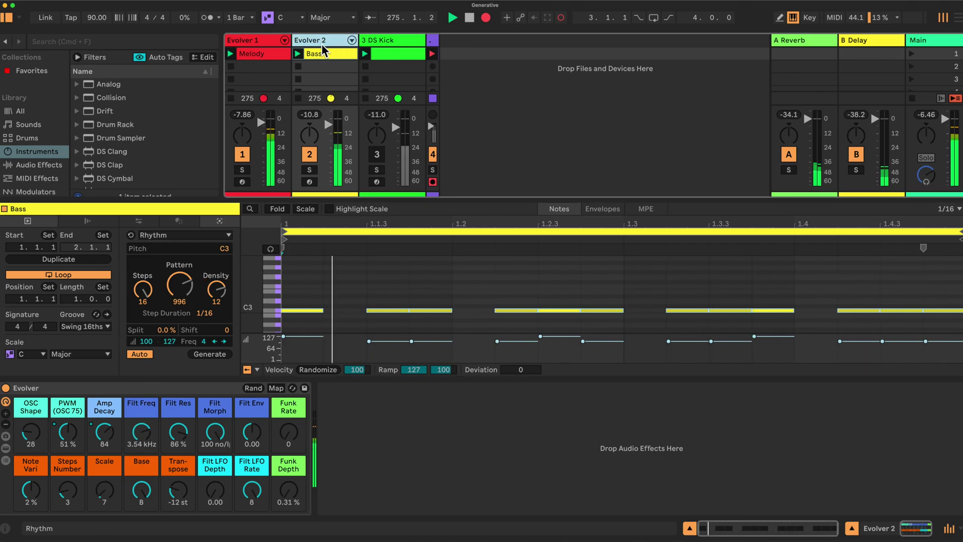
{"action": "left_click_drag", "start_coordinate": [216, 291], "coordinate": [179, 280]}
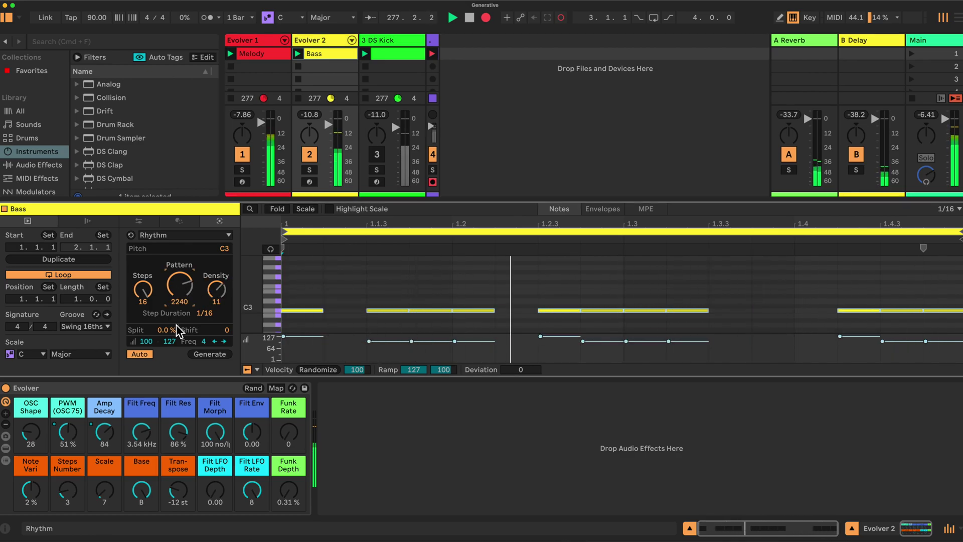
Open the bass filter to 19.9 kHz with Filt Res at 0 %, and raise the Evolver 1 and Evolver 2 track volumes
{"action": "left_click_drag", "start_coordinate": [178, 441], "coordinate": [178, 471]}
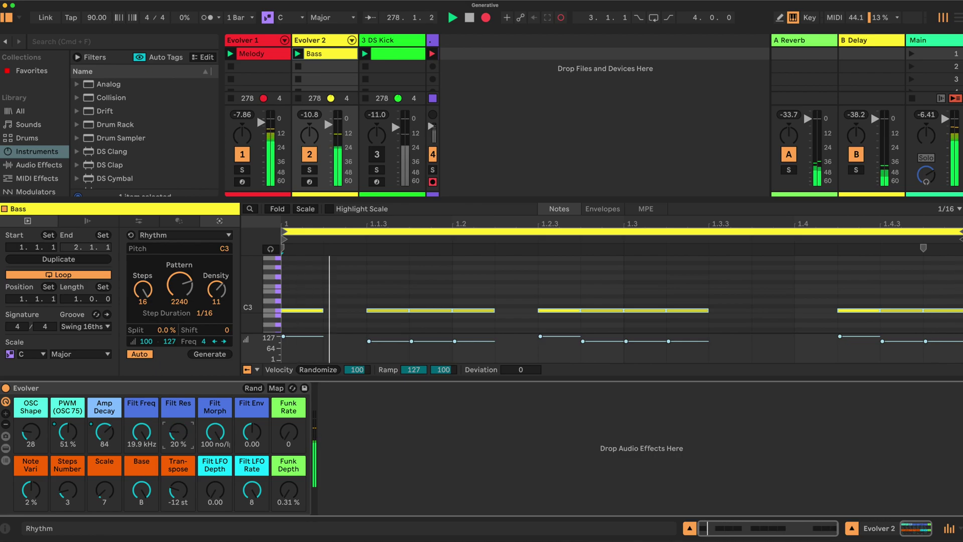
{"action": "left_click", "coordinate": [329, 126]}
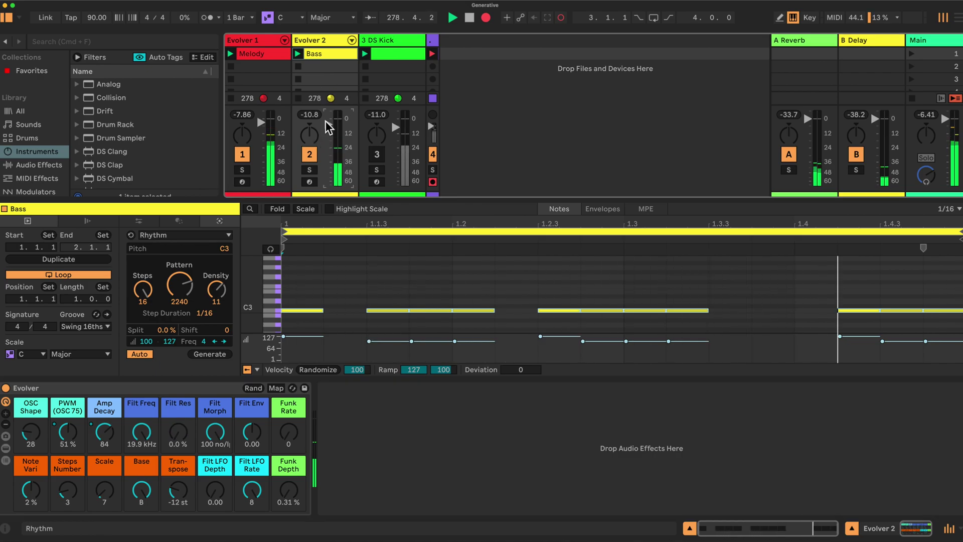
{"action": "left_click", "coordinate": [264, 125]}
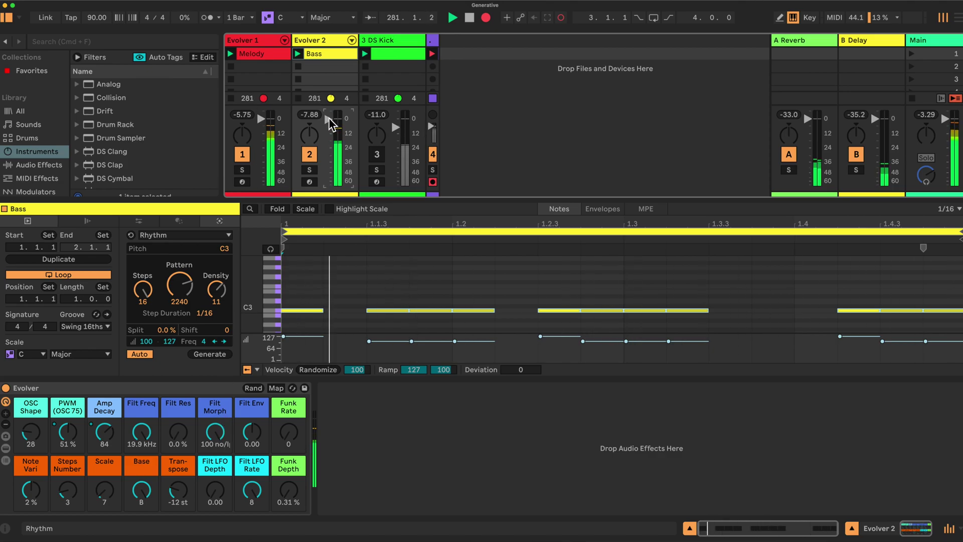
Set the bass Evolver's Filt Freq to 1.70 kHz, Filt Res to 36 %, OSC Shape to 76, PWM to 78 % and Amp Decay to 118
{"action": "left_click", "coordinate": [171, 443]}
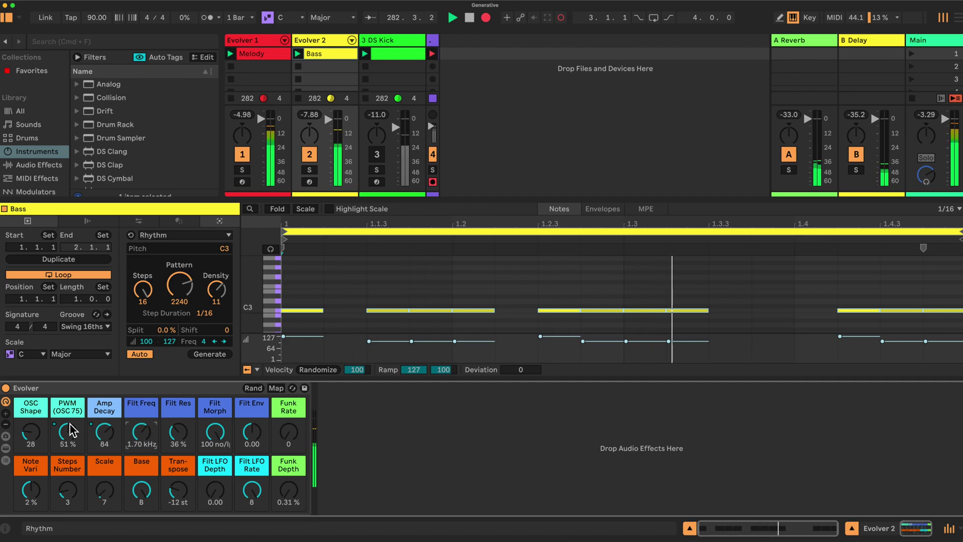
{"action": "left_click_drag", "start_coordinate": [30, 432], "coordinate": [30, 411]}
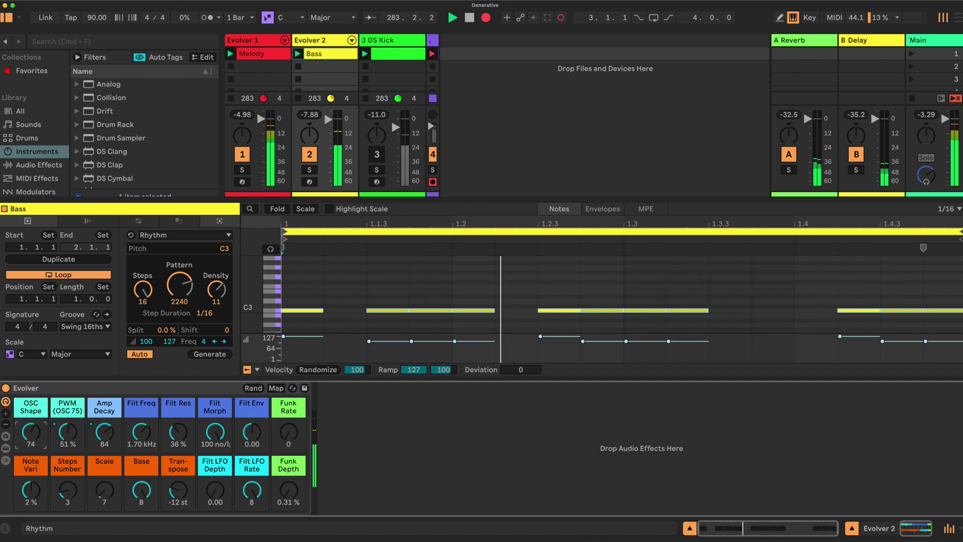
{"action": "left_click_drag", "start_coordinate": [68, 431], "coordinate": [101, 429]}
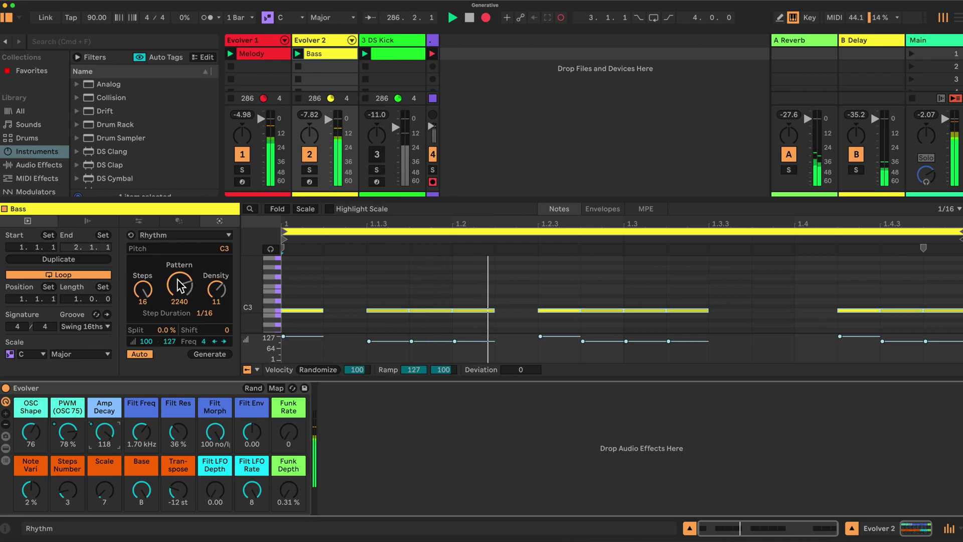
Set the Bass clip's Rhythm generator to Pattern 4289 and Density 9
{"action": "left_click_drag", "start_coordinate": [220, 292], "coordinate": [188, 291]}
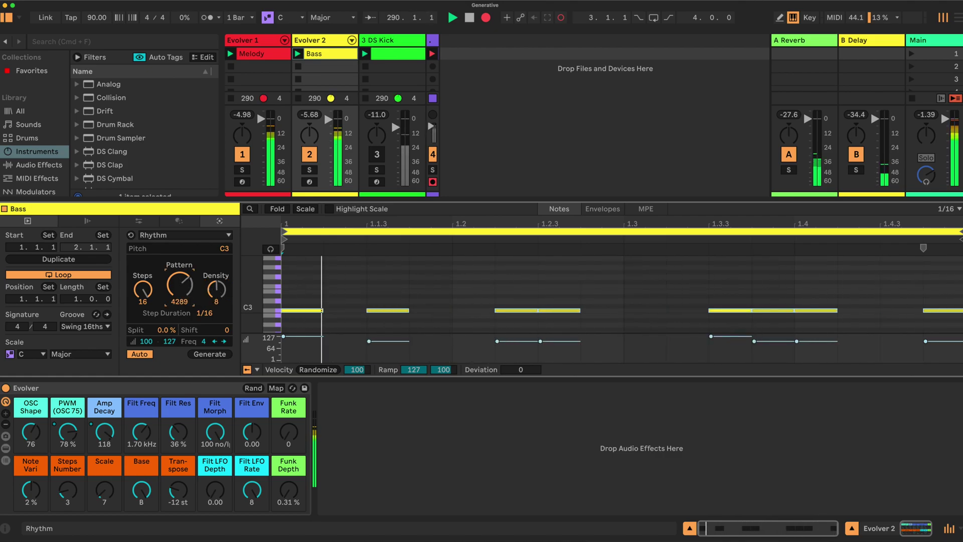
{"action": "left_click_drag", "start_coordinate": [213, 286], "coordinate": [214, 283]}
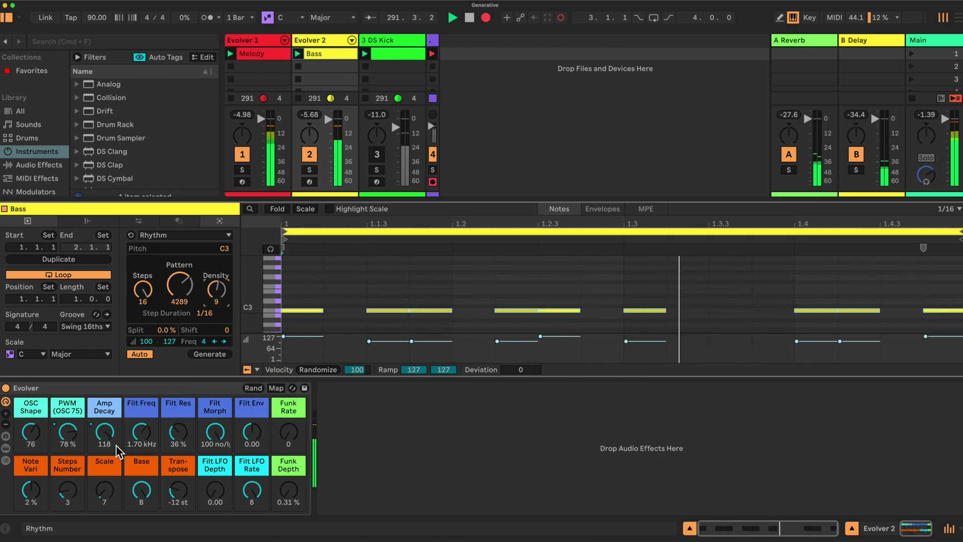
Set the bass Evolver's Amp Decay to 90, Filt Freq 1.01 kHz, Filt Res 83 %, Filt Env -49.0, Filt LFO Depth 5.43 and Funk Depth 15.1 %
{"action": "left_click_drag", "start_coordinate": [138, 437], "coordinate": [138, 426]}
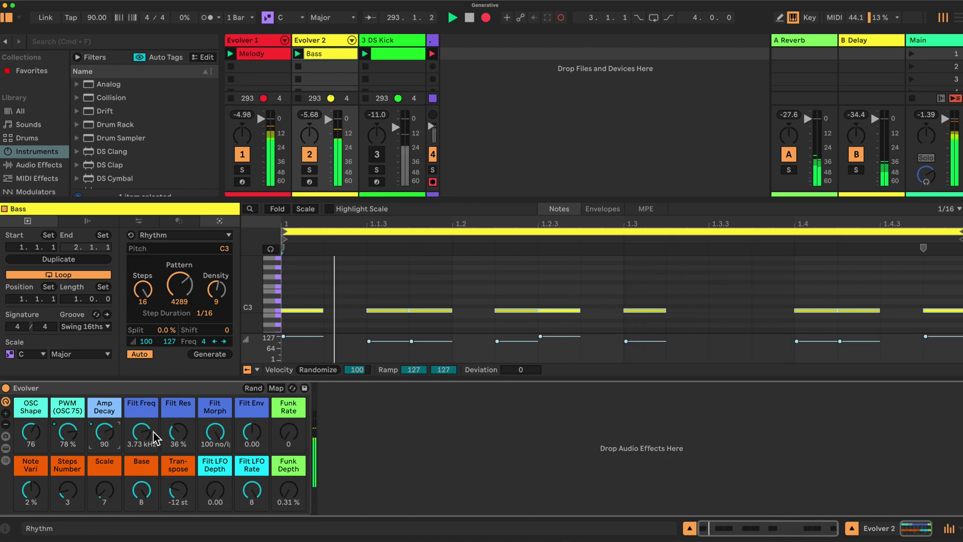
{"action": "left_click_drag", "start_coordinate": [178, 433], "coordinate": [178, 431]}
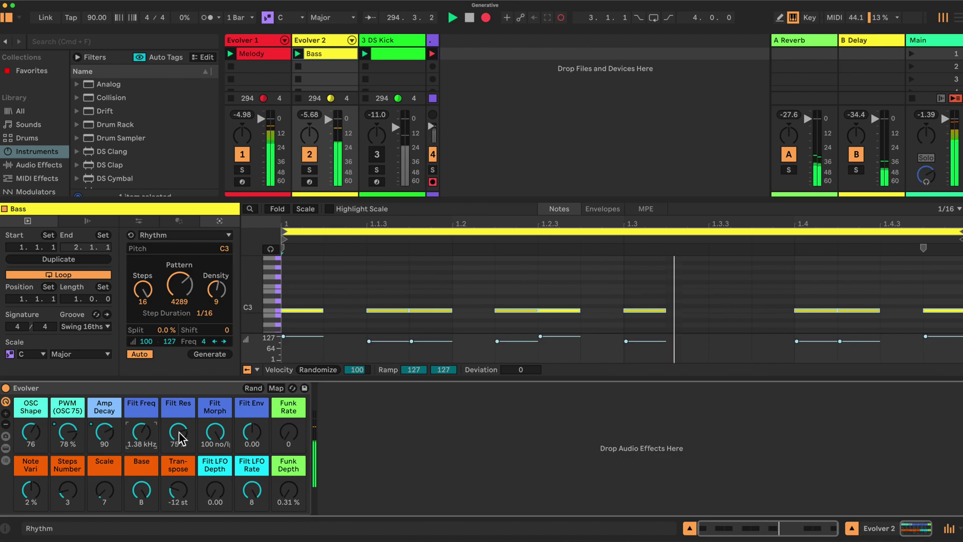
{"action": "left_click_drag", "start_coordinate": [288, 490], "coordinate": [288, 481]}
{"action": "left_click_drag", "start_coordinate": [214, 489], "coordinate": [214, 481]}
{"action": "mouse_move", "coordinate": [252, 432]}
{"action": "left_mouse_down"}
{"action": "mouse_move", "coordinate": [252, 424]}
{"action": "mouse_move", "coordinate": [252, 441]}
{"action": "left_mouse_up"}
{"action": "left_click_drag", "start_coordinate": [182, 444], "coordinate": [149, 444]}
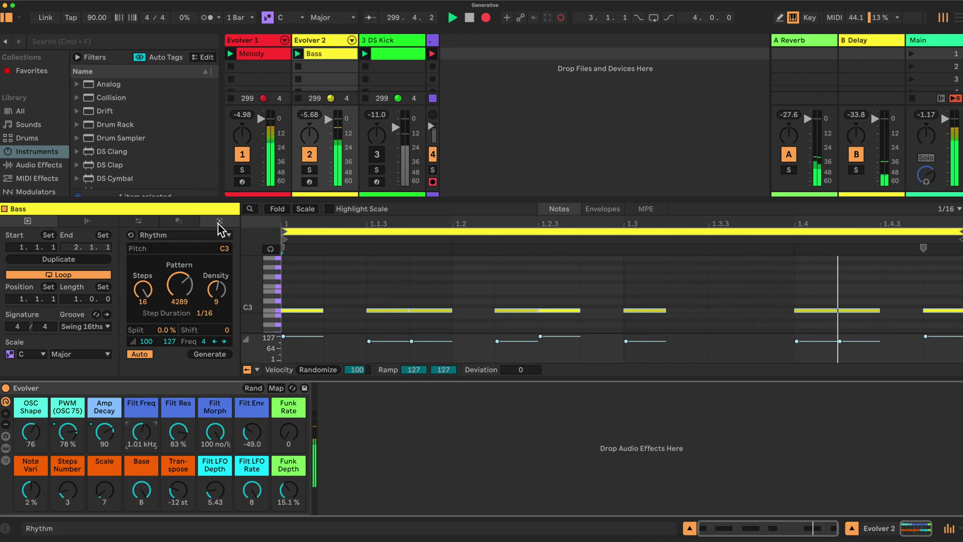
Raise the Evolver 1 track's reverb send and sweep its Evolver rack's Filt Freq to 1.06 kHz
{"action": "left_click", "coordinate": [250, 40]}
{"action": "left_click_drag", "start_coordinate": [146, 431], "coordinate": [146, 441]}
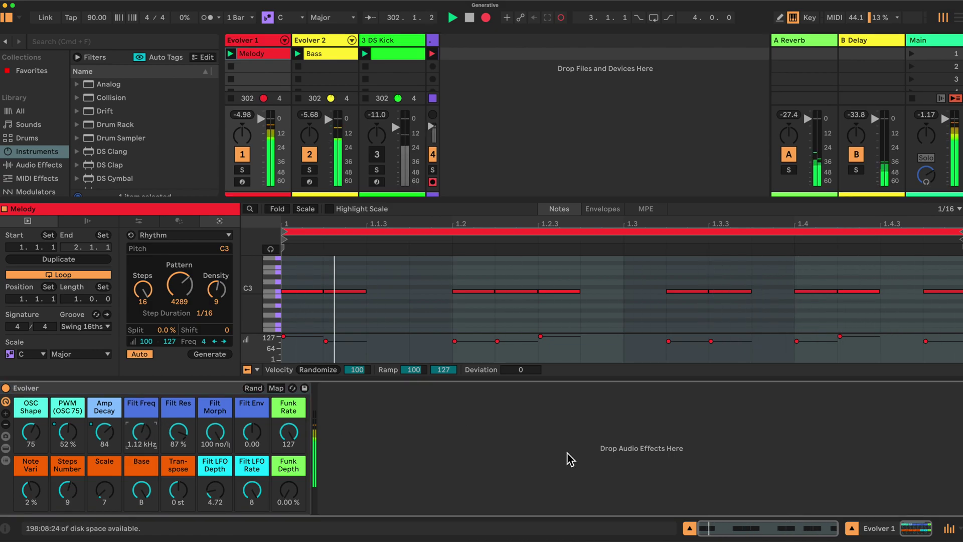
{"action": "left_click", "coordinate": [692, 527]}
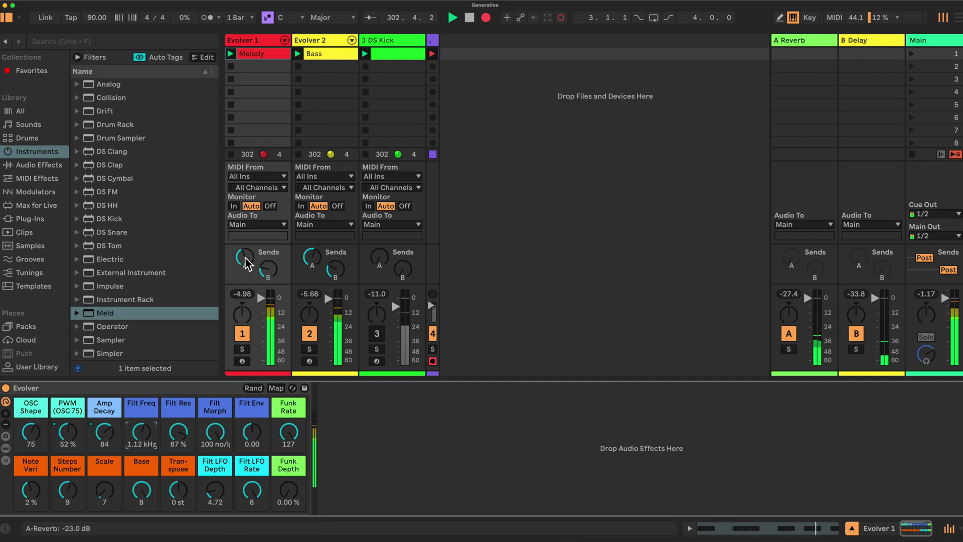
{"action": "left_click_drag", "start_coordinate": [245, 259], "coordinate": [245, 253]}
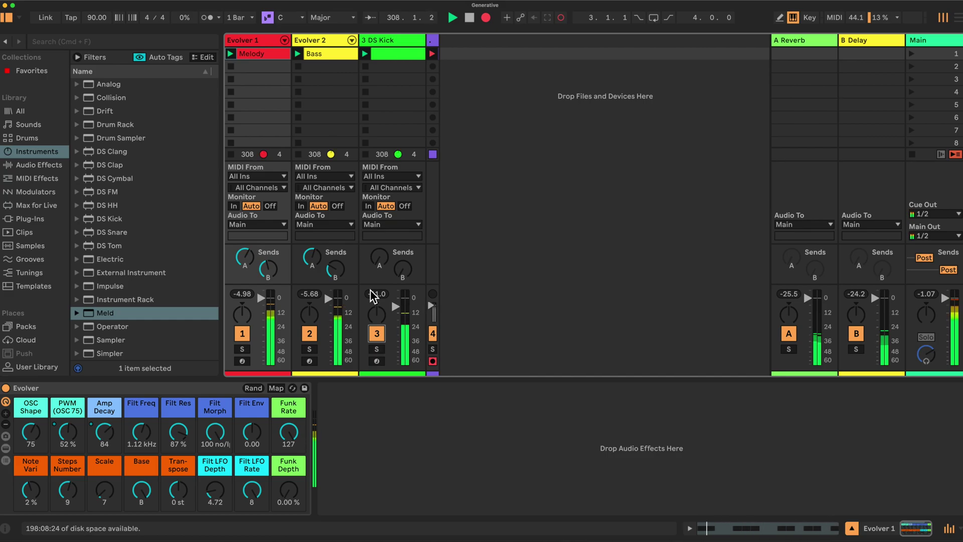
{"action": "left_click", "coordinate": [264, 44]}
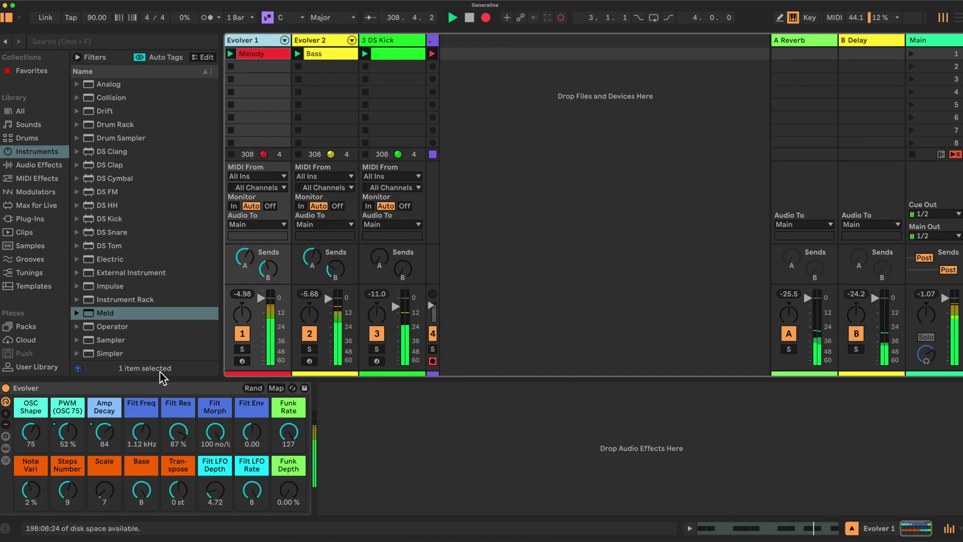
{"action": "left_click_drag", "start_coordinate": [144, 428], "coordinate": [144, 420]}
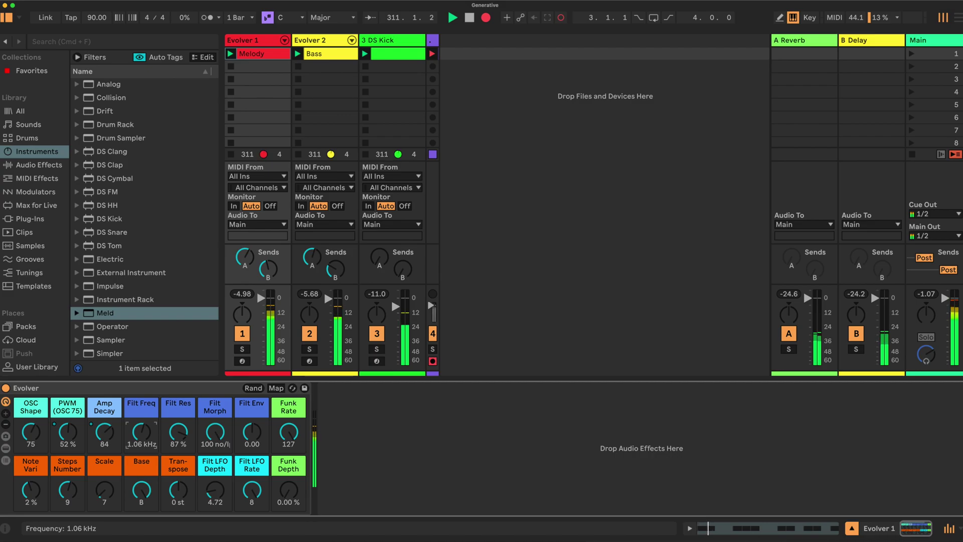
{"action": "left_click_drag", "start_coordinate": [145, 434], "coordinate": [145, 434]}
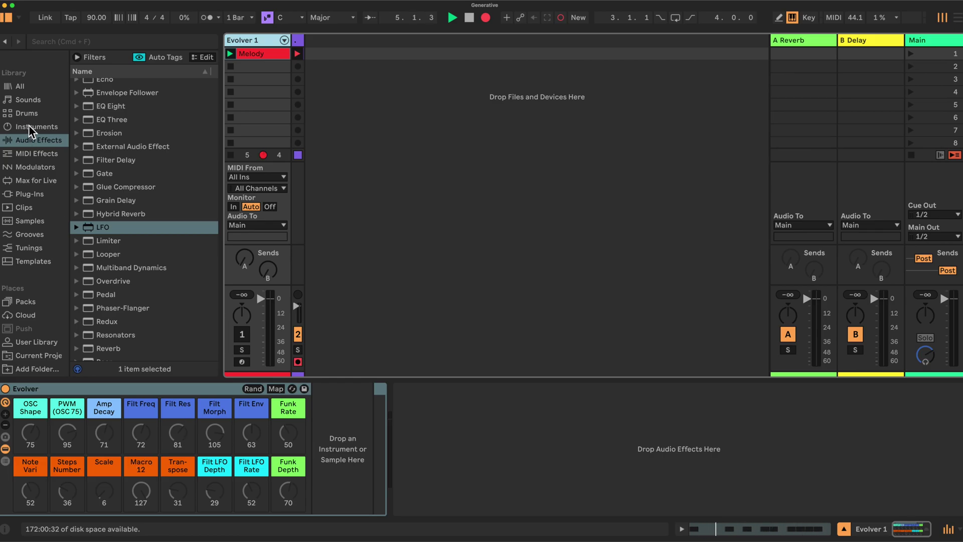
Load the Analog instrument into the empty Evolver rack on the Evolver 1 track
{"action": "scroll", "coordinate": [88, 143], "scroll_direction": "up", "scroll_amount": 5}
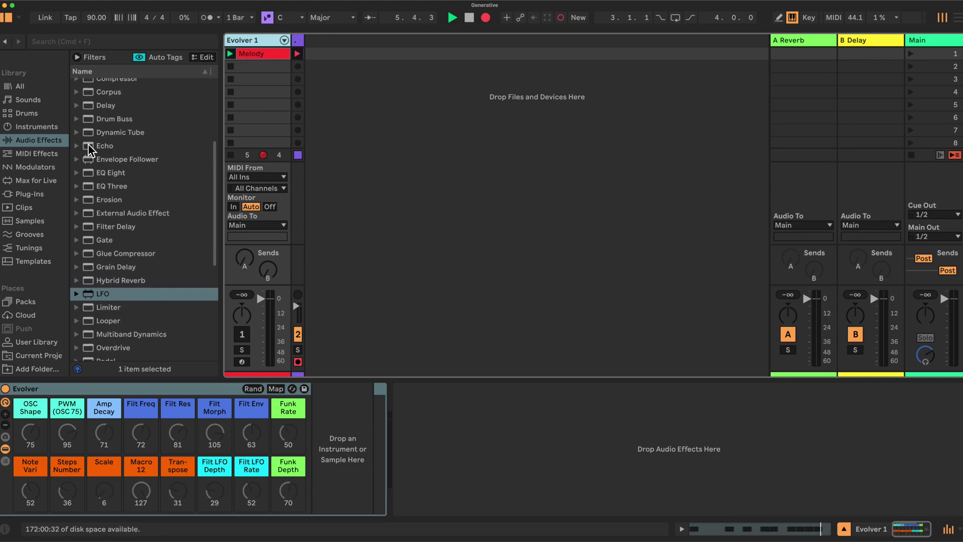
{"action": "left_click", "coordinate": [33, 127]}
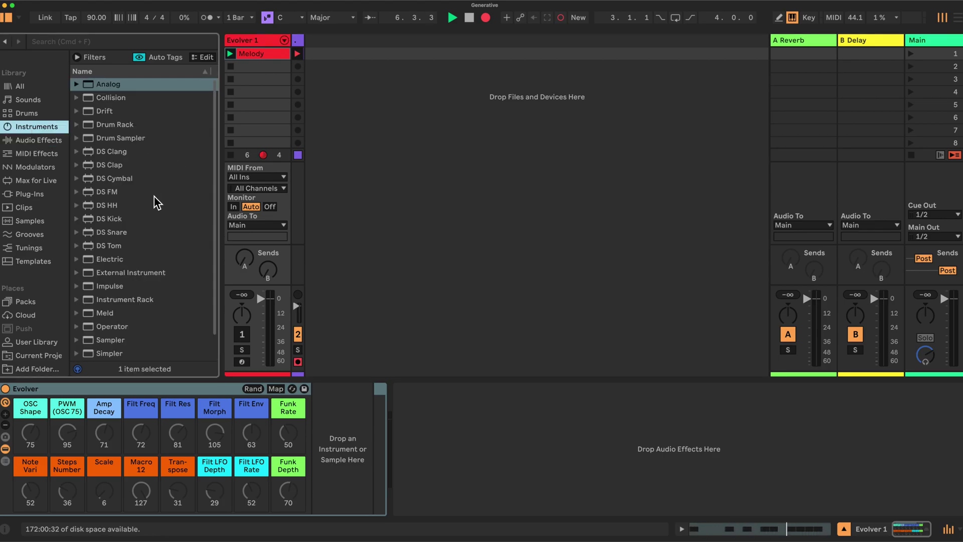
{"action": "scroll", "coordinate": [157, 203], "scroll_direction": "down", "scroll_amount": 2}
{"action": "left_click", "coordinate": [129, 280]}
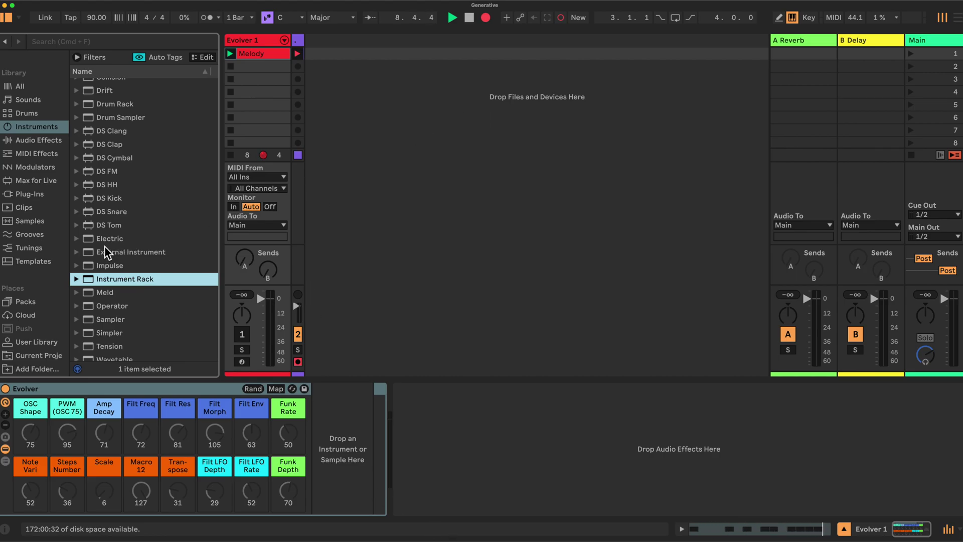
{"action": "scroll", "coordinate": [129, 157], "scroll_direction": "up", "scroll_amount": 2}
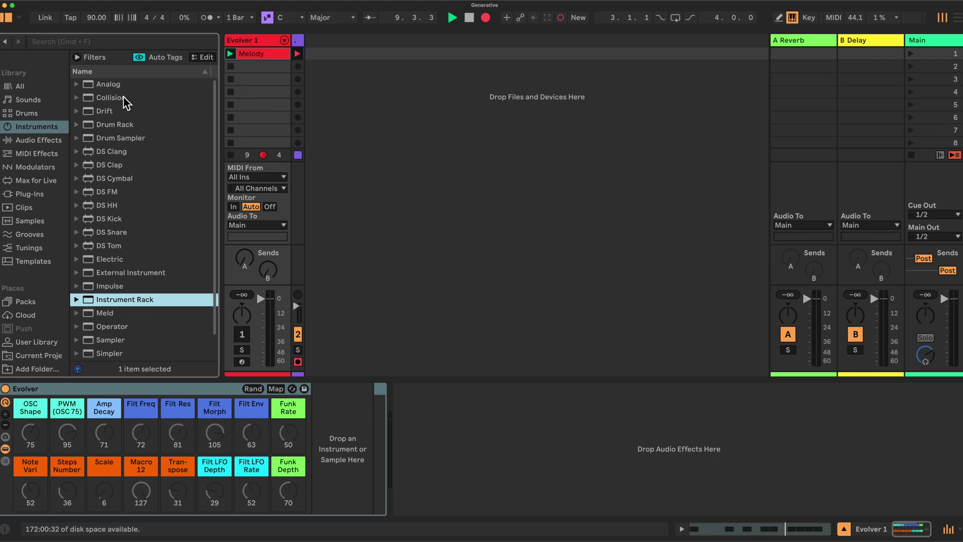
{"action": "left_click_drag", "start_coordinate": [108, 86], "coordinate": [328, 423]}
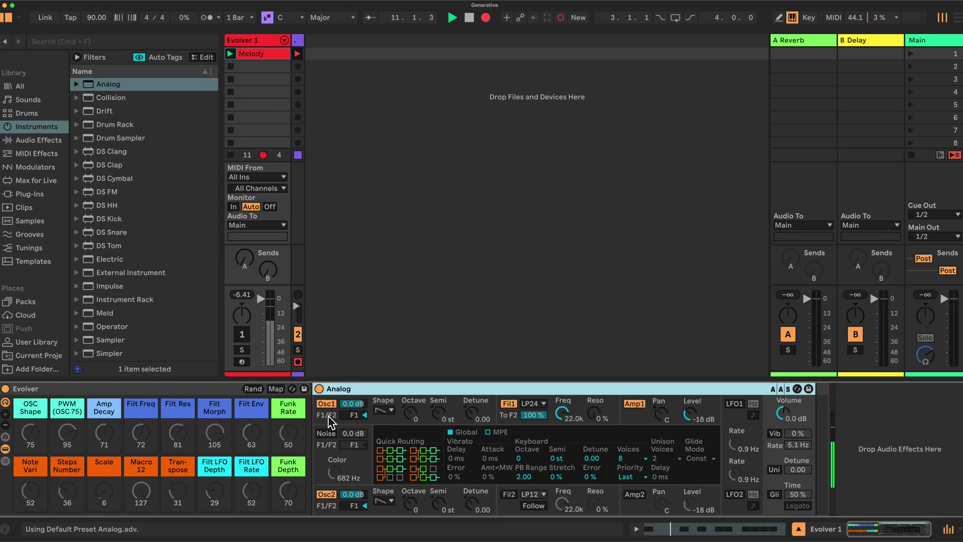
In Analog, switch off Osc2 and Fil1, and enable glide with a time of 20 %
{"action": "left_click", "coordinate": [326, 494]}
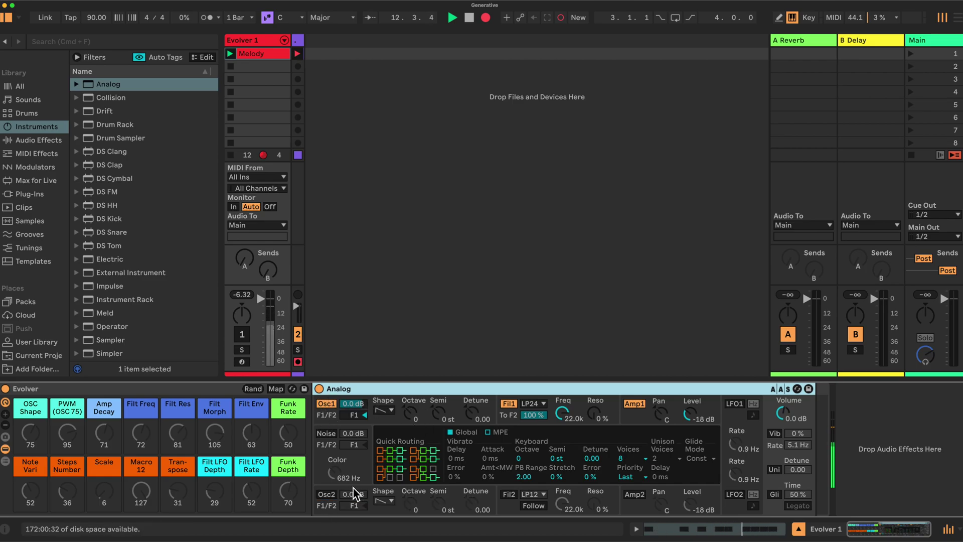
{"action": "left_click", "coordinate": [508, 403]}
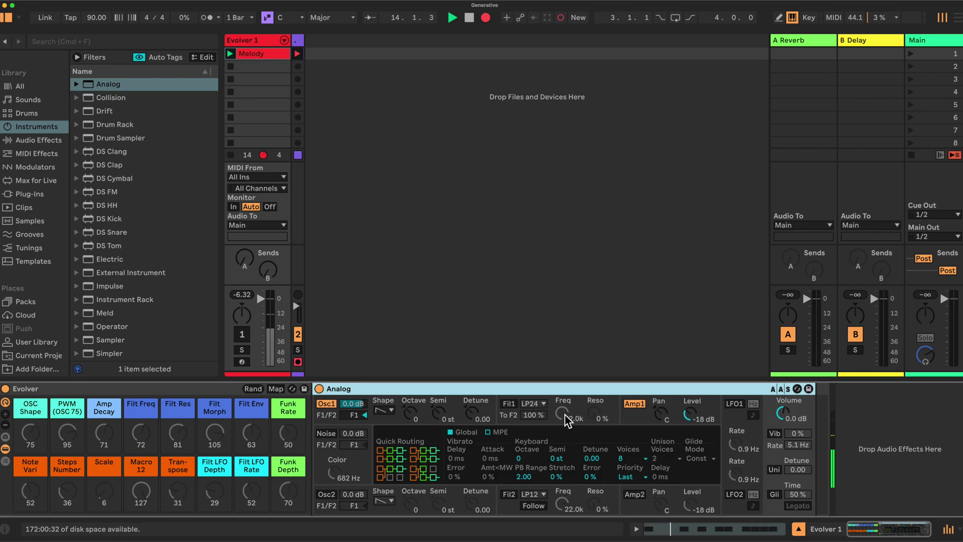
{"action": "left_click", "coordinate": [774, 494]}
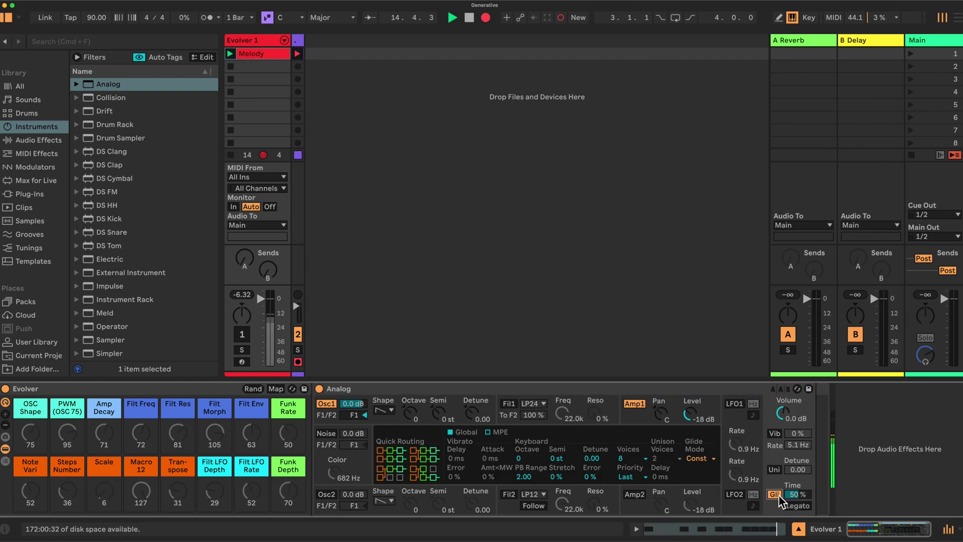
{"action": "left_click", "coordinate": [797, 494]}
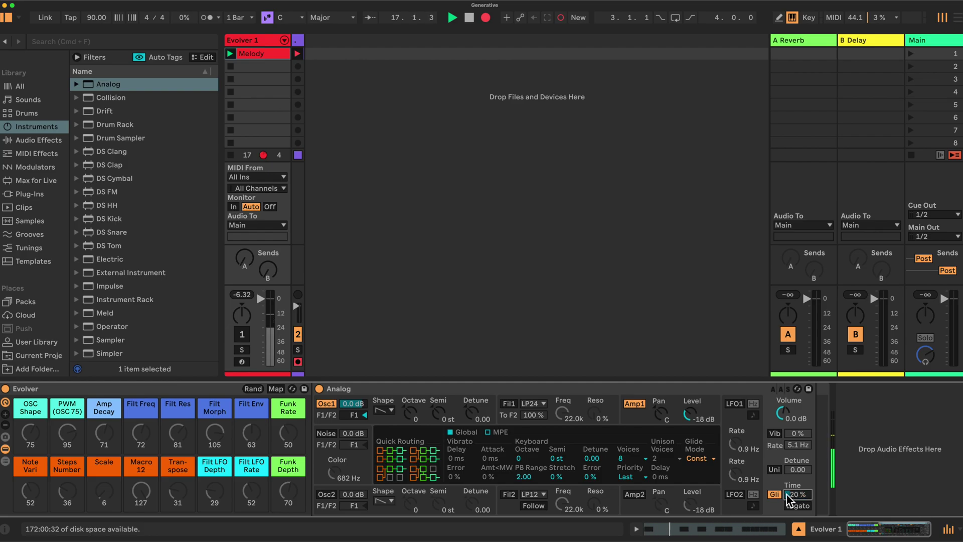
Set the Sub level of Analog's Osc1 to 80 %
{"action": "left_click", "coordinate": [427, 423]}
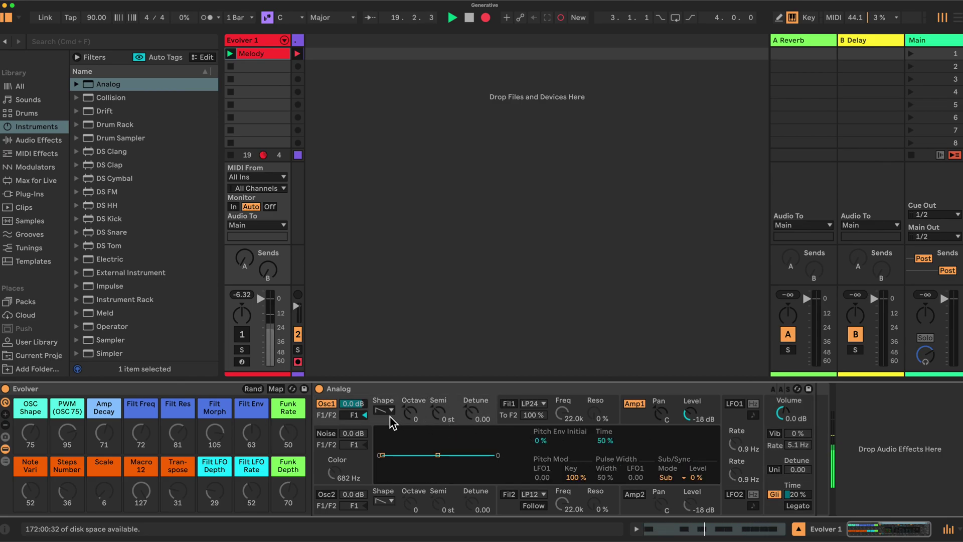
{"action": "left_click_drag", "start_coordinate": [697, 477], "coordinate": [697, 464]}
Insert the Expression Control, Pitch and Scale MIDI effects, in that order, before Analog in the Evolver rack
{"action": "left_click", "coordinate": [34, 143]}
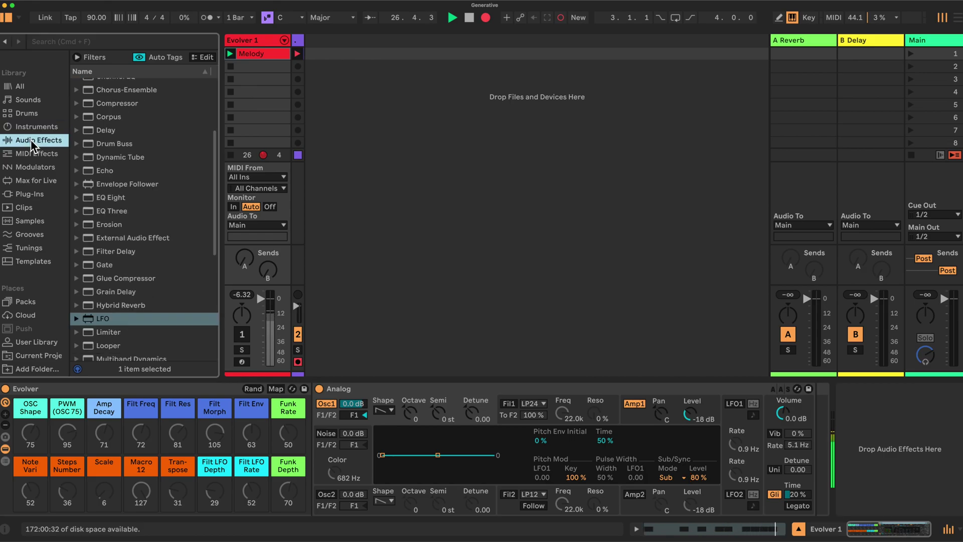
{"action": "left_click", "coordinate": [29, 154]}
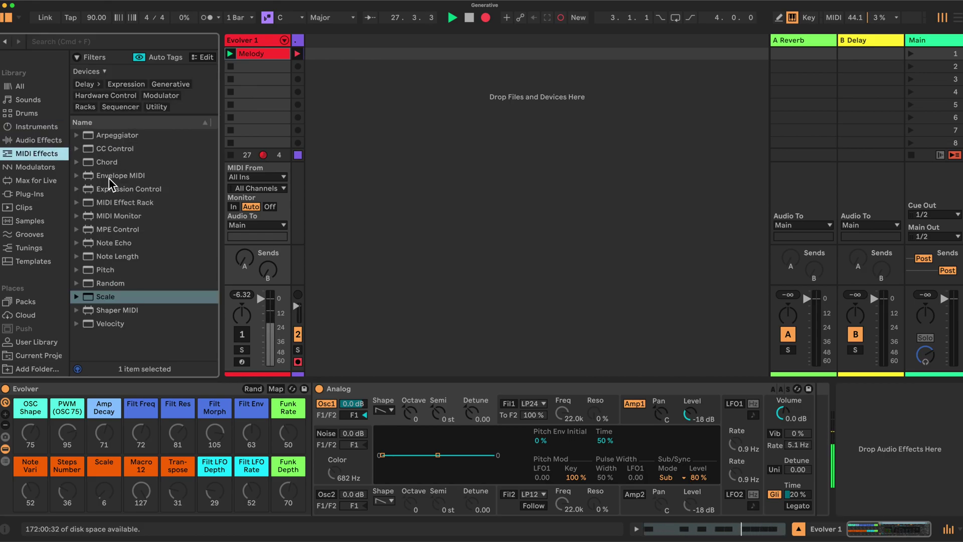
{"action": "left_click_drag", "start_coordinate": [113, 188], "coordinate": [315, 421]}
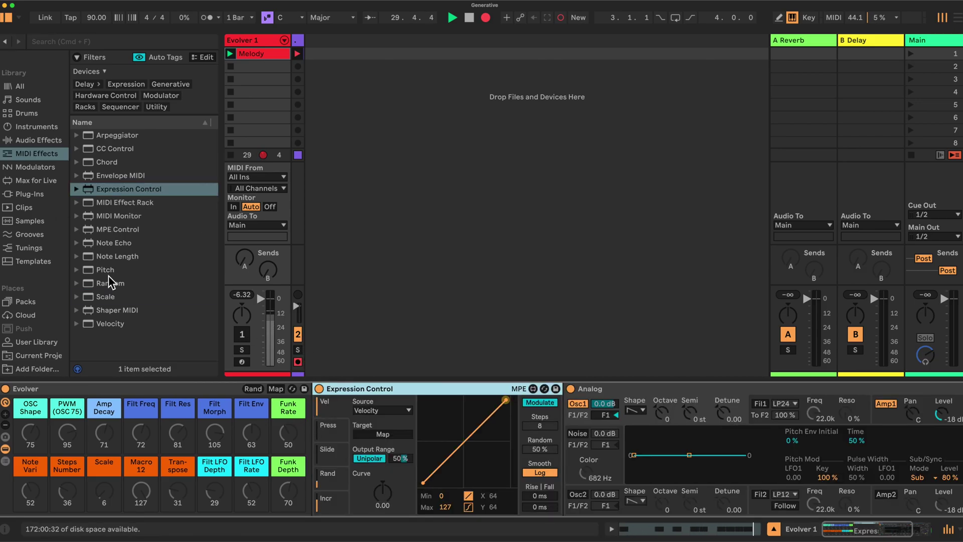
{"action": "left_click_drag", "start_coordinate": [101, 270], "coordinate": [561, 429]}
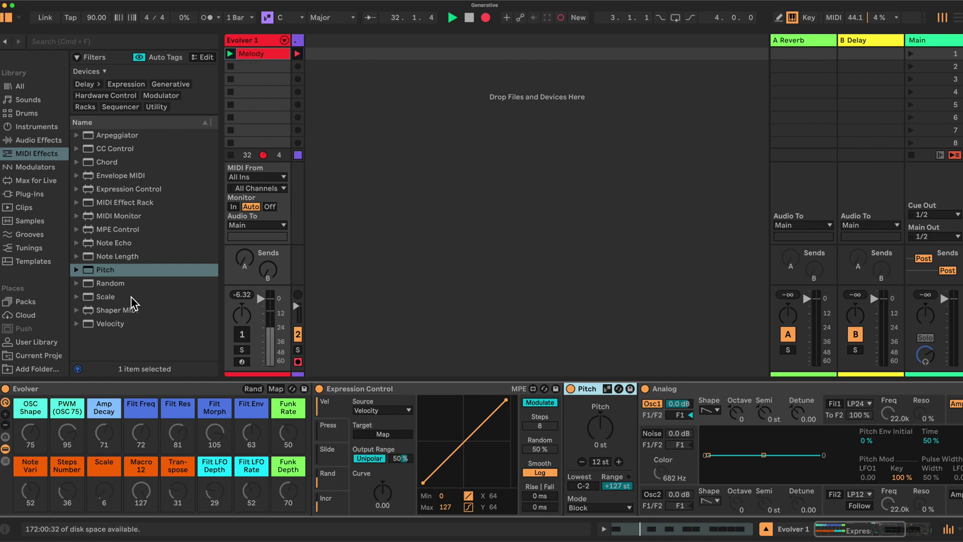
{"action": "left_click_drag", "start_coordinate": [101, 296], "coordinate": [635, 429]}
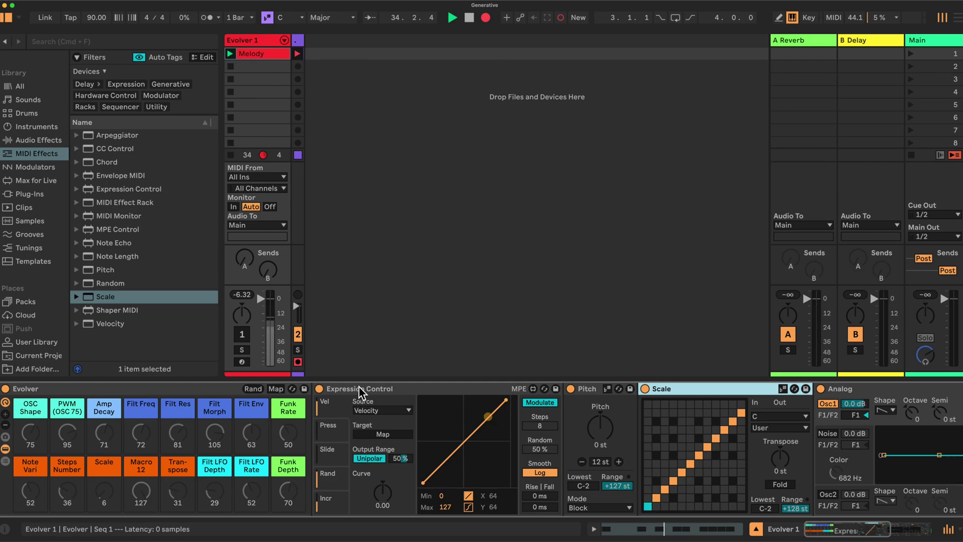
Set Expression Control's Increment source to 10 steps, a Bipolar output range of 0 % and Random to 1 %
{"action": "left_click", "coordinate": [335, 503]}
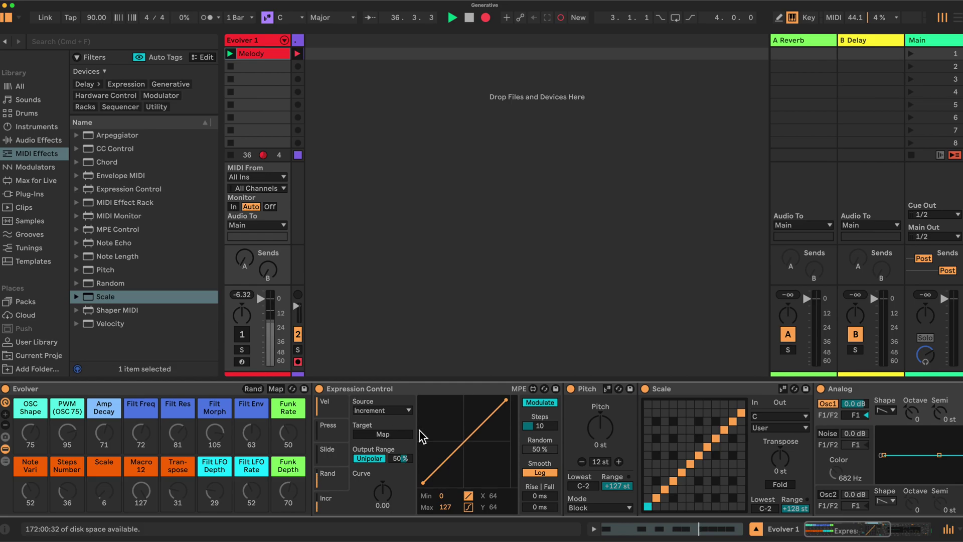
{"action": "left_click", "coordinate": [373, 458]}
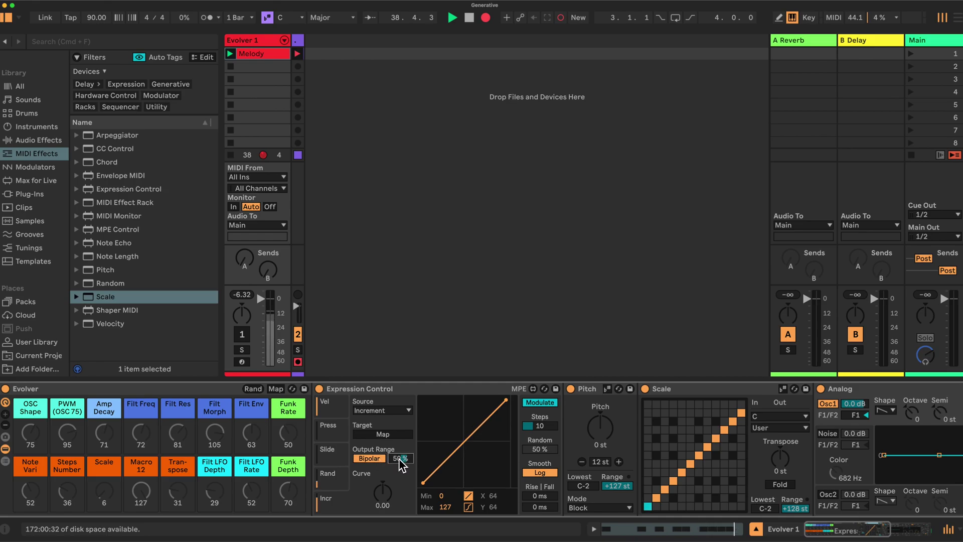
{"action": "type", "text": "0"}
{"action": "key", "text": "Return"}
{"action": "left_click", "coordinate": [541, 449]}
{"action": "type", "text": "1"}
{"action": "key", "text": "Return"}
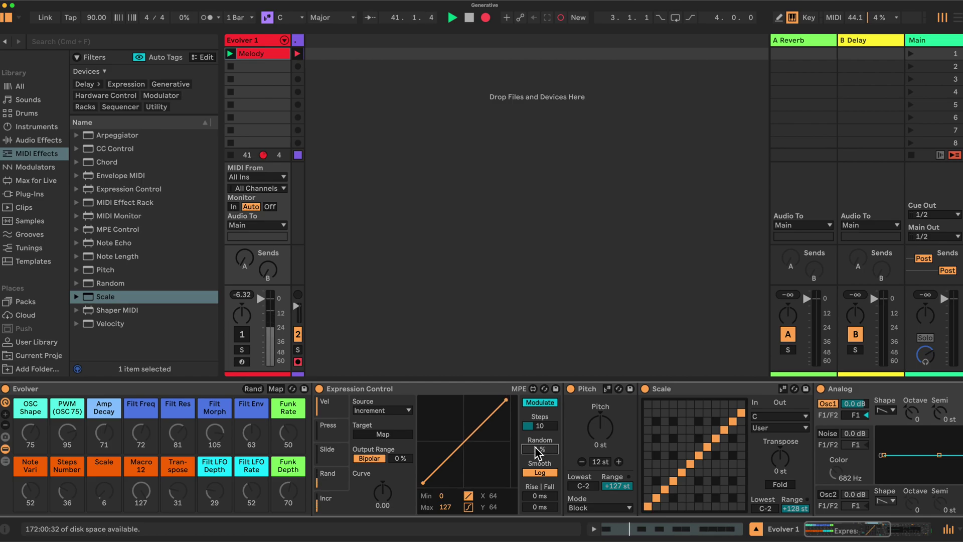
Map the Increment source's output range amount in Expression Control to the Note Vari macro
{"action": "left_click", "coordinate": [276, 388]}
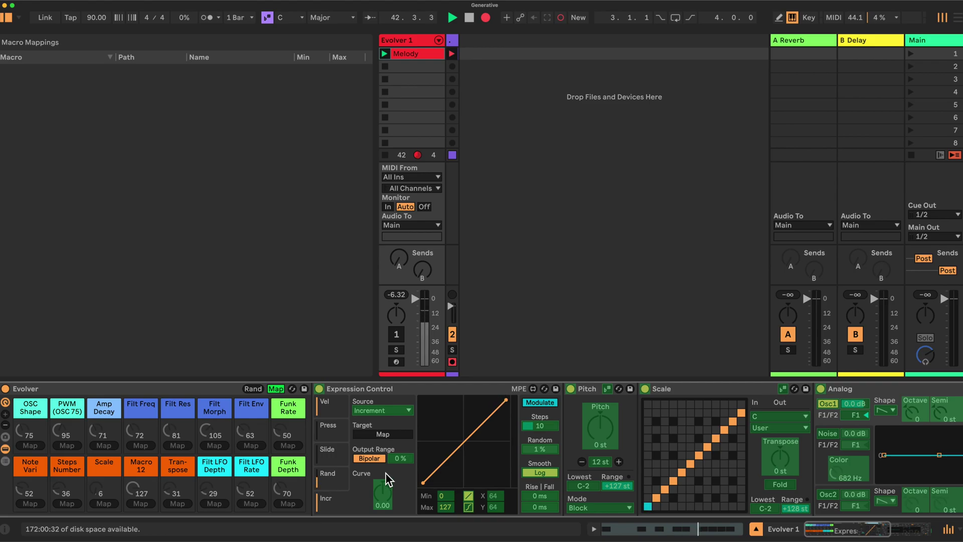
{"action": "left_click", "coordinate": [398, 458]}
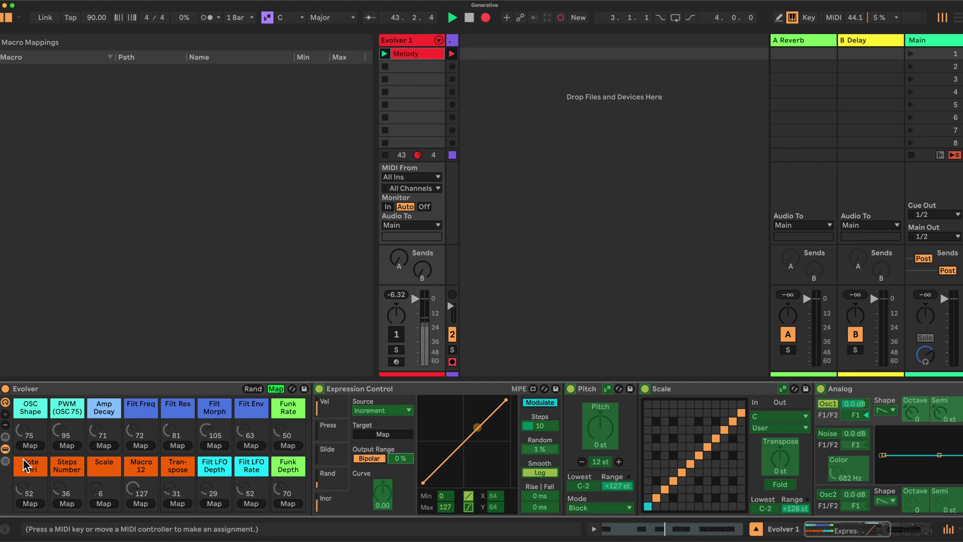
{"action": "left_click", "coordinate": [30, 503]}
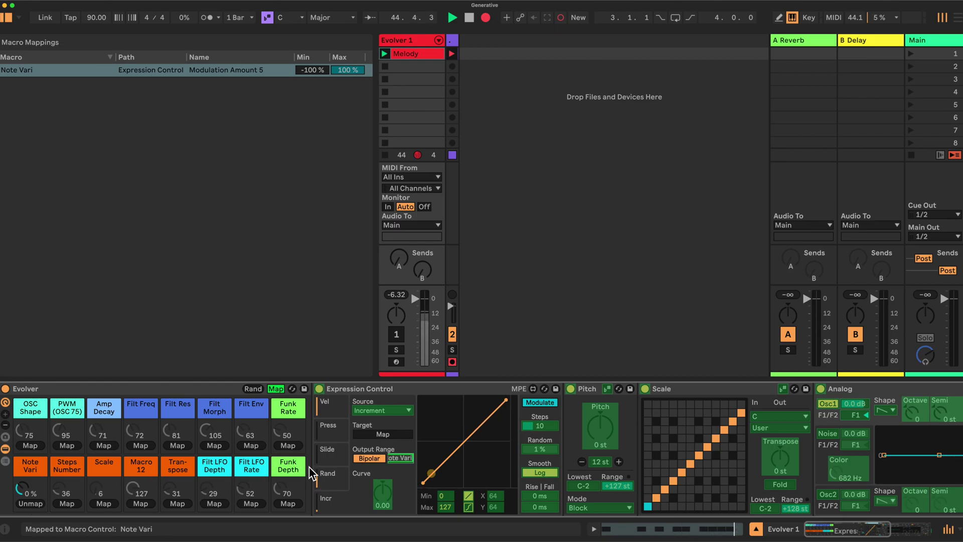
Map Expression Control's Increment Steps to the Steps Number macro, with a maximum of 16
{"action": "left_click", "coordinate": [551, 425]}
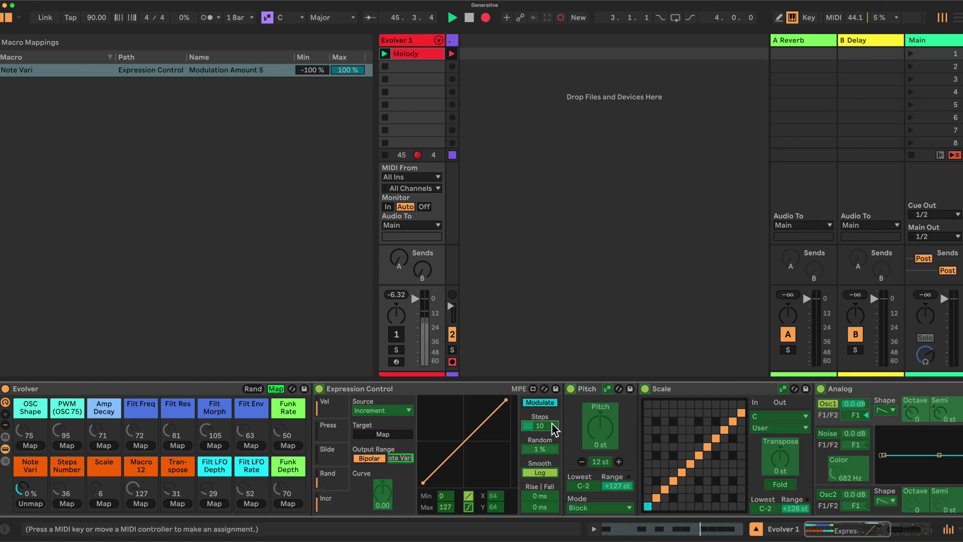
{"action": "left_click", "coordinate": [67, 504]}
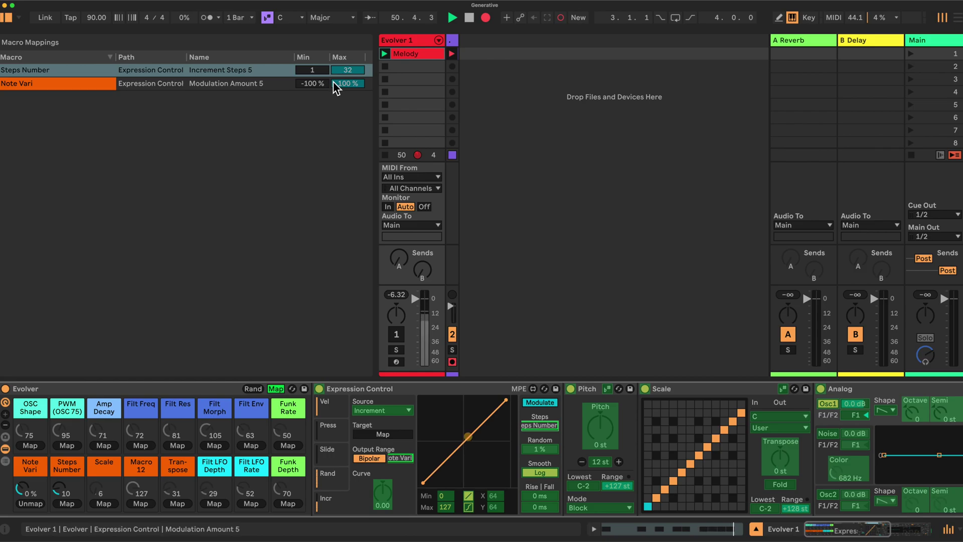
{"action": "left_click", "coordinate": [351, 75]}
{"action": "type", "text": "16"}
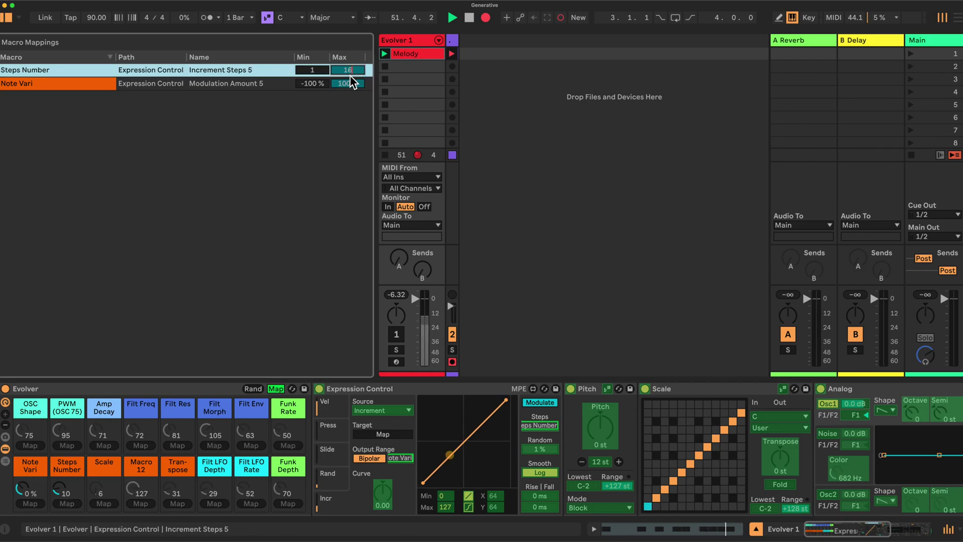
{"action": "key", "text": "Return"}
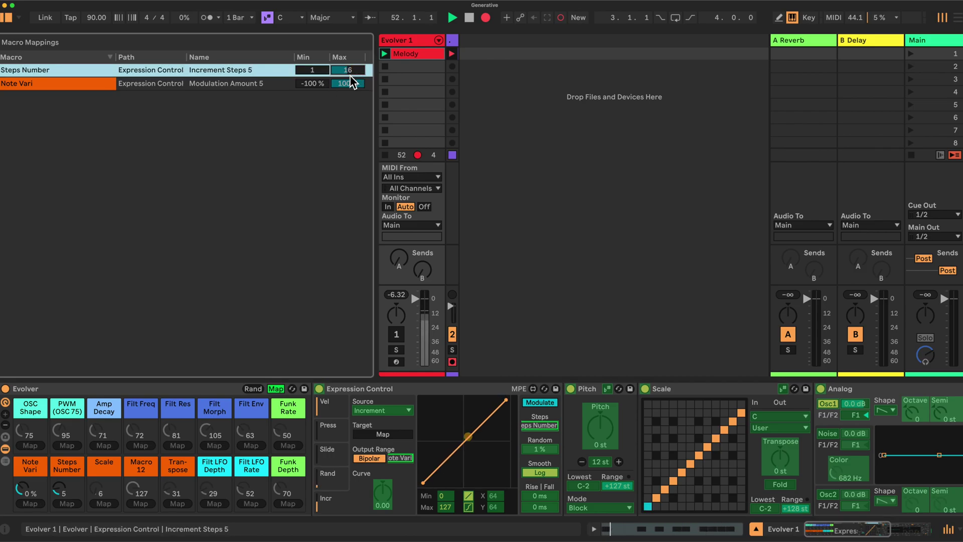
Limit the Note Vari macro's mapping range to 0 % minimum and 4 % maximum, and leave macro mapping mode
{"action": "left_click", "coordinate": [309, 84]}
{"action": "type", "text": "0"}
{"action": "left_click", "coordinate": [344, 83]}
{"action": "type", "text": "4"}
{"action": "key", "text": "Return"}
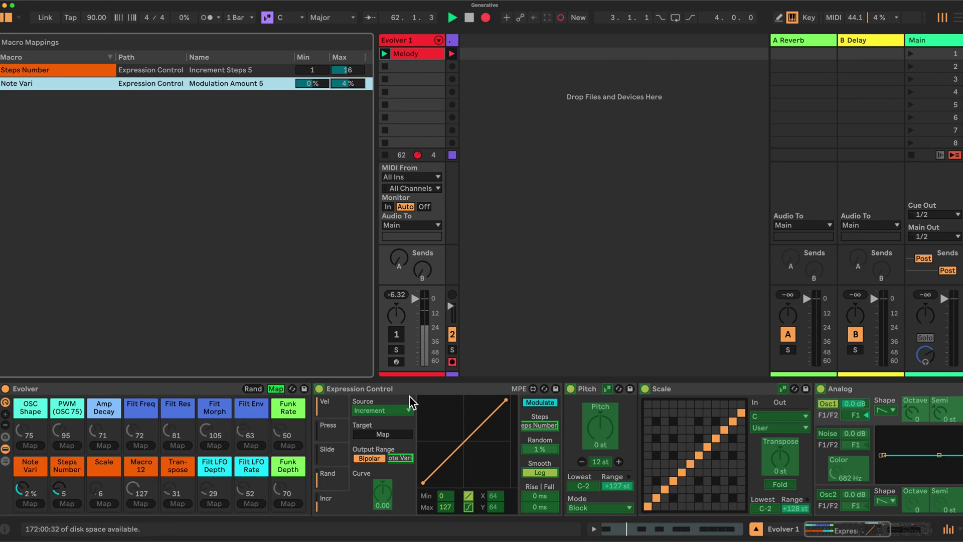
{"action": "left_click", "coordinate": [276, 389]}
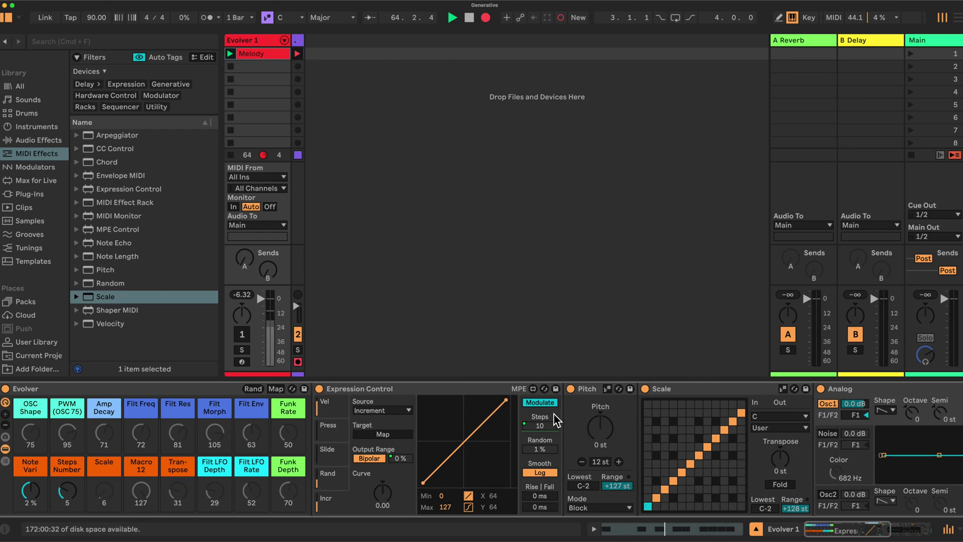
Assign the Pitch device's Pitch control as Expression Control's Increment target, and collapse both the Pitch and Expression Control devices
{"action": "left_click", "coordinate": [372, 391]}
{"action": "left_click", "coordinate": [381, 435]}
{"action": "left_click", "coordinate": [597, 424]}
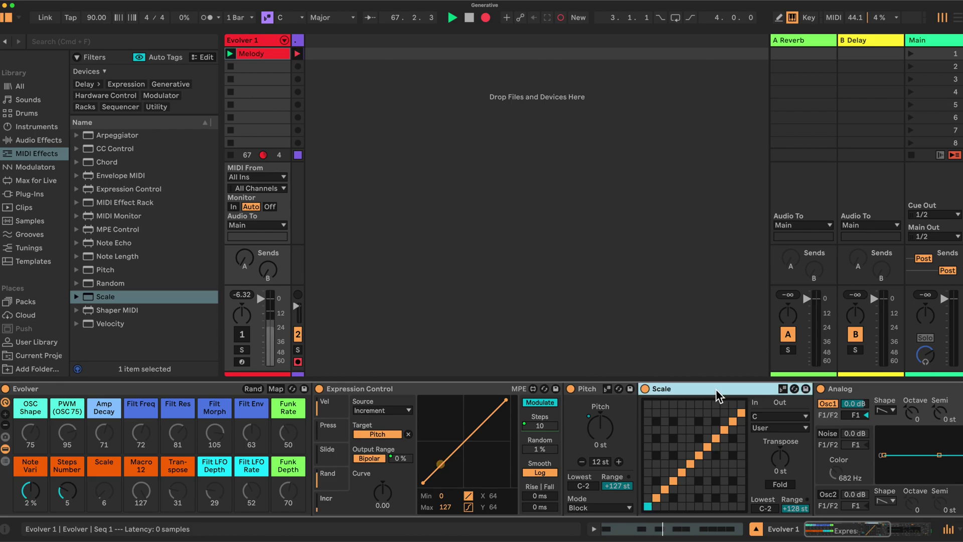
{"action": "double_click", "coordinate": [589, 388]}
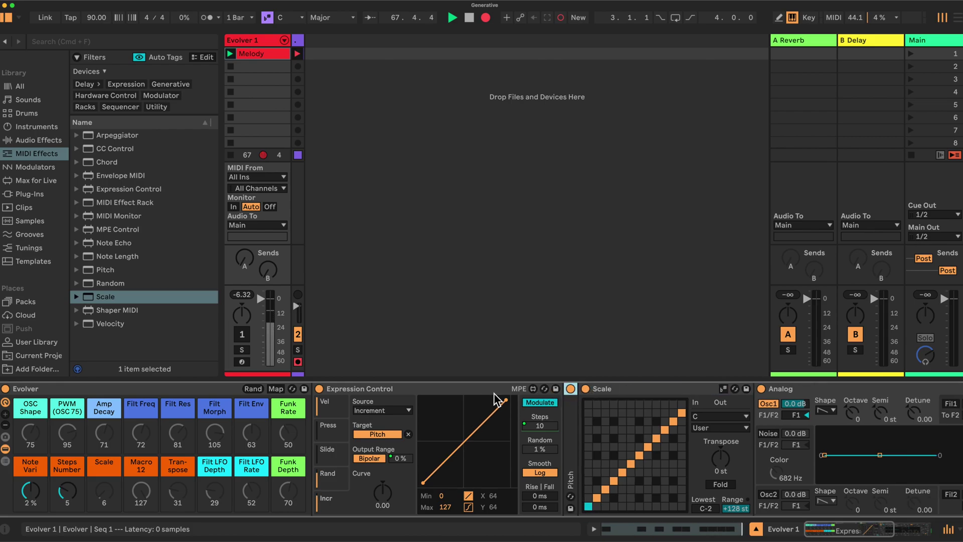
{"action": "double_click", "coordinate": [468, 388]}
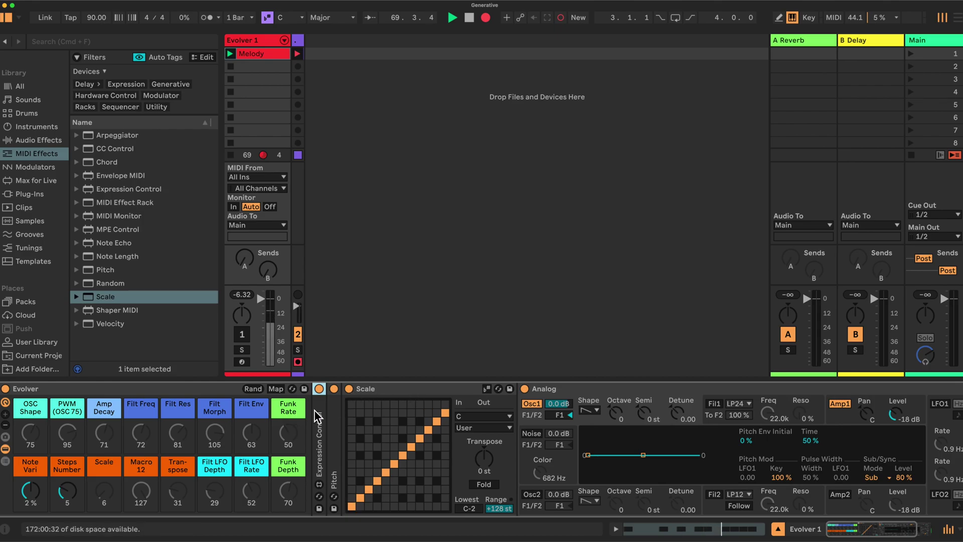
Map the Scale device's scale selection to the Scale macro and its Base to Macro 12, and collapse the device
{"action": "left_click", "coordinate": [274, 388]}
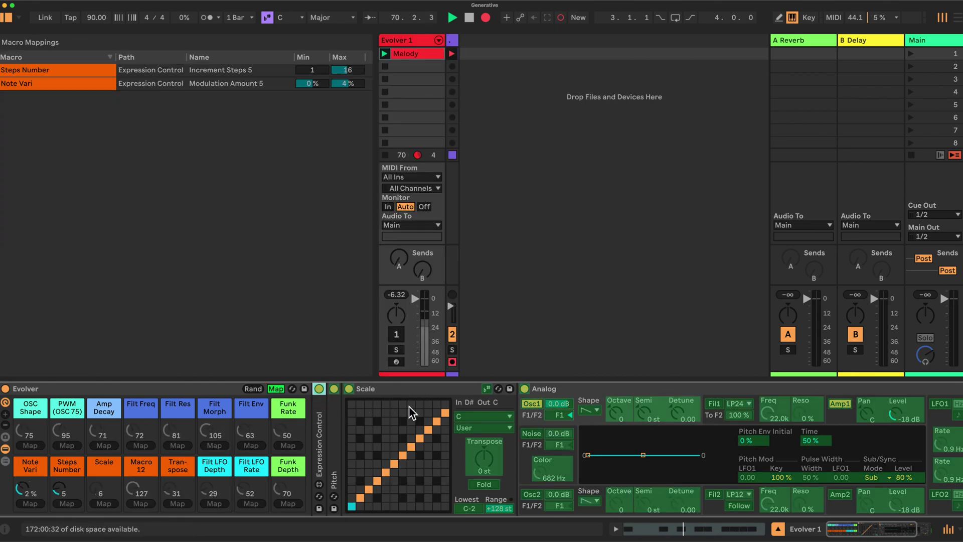
{"action": "left_click", "coordinate": [499, 433]}
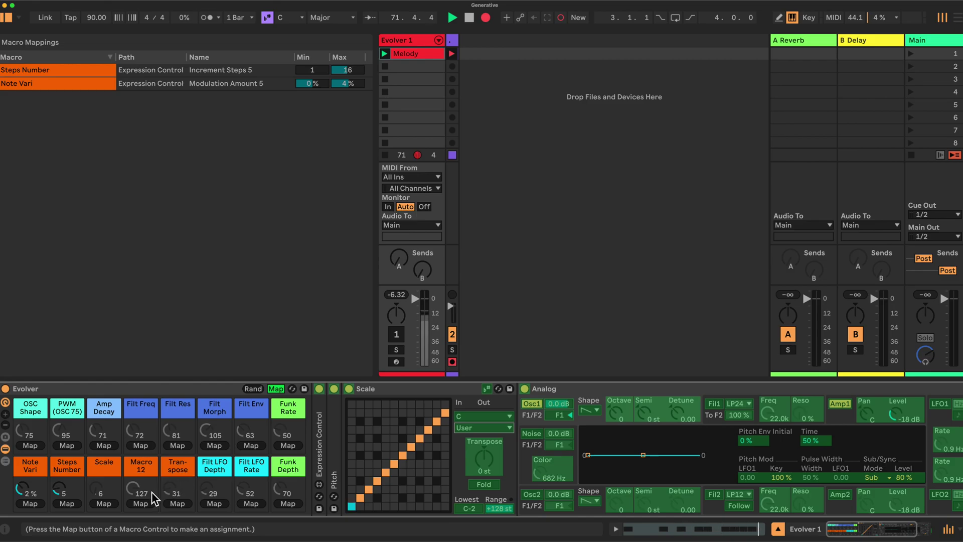
{"action": "left_click", "coordinate": [103, 504]}
{"action": "left_click", "coordinate": [479, 416]}
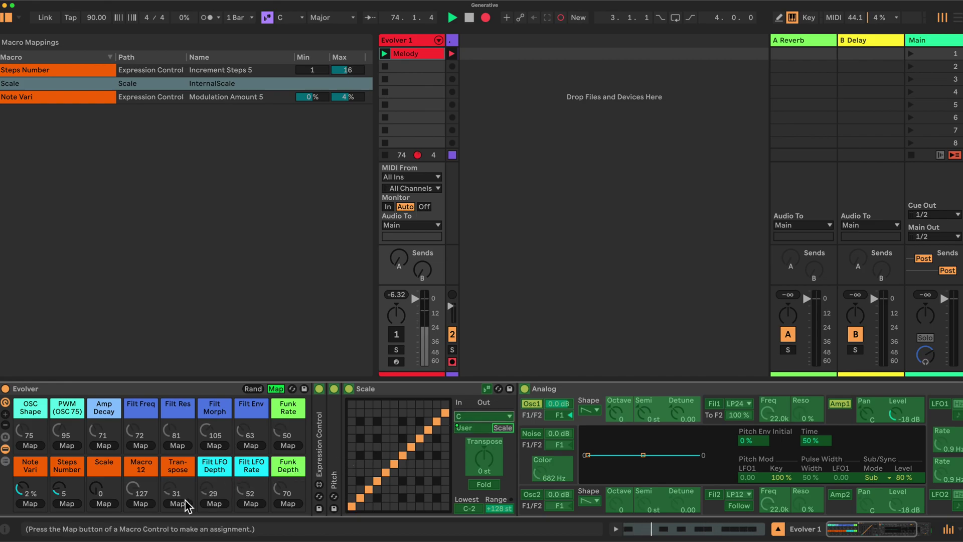
{"action": "left_click", "coordinate": [139, 501]}
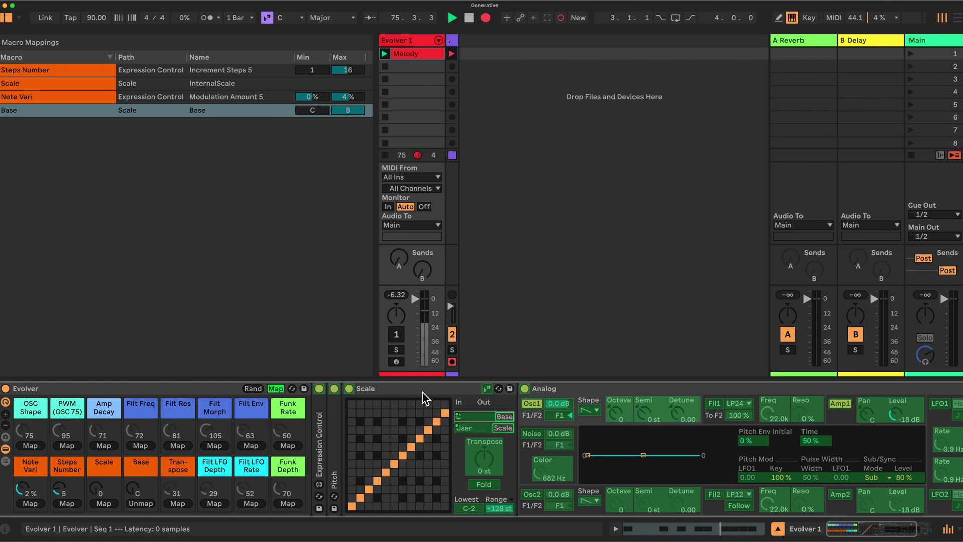
{"action": "left_click", "coordinate": [276, 389]}
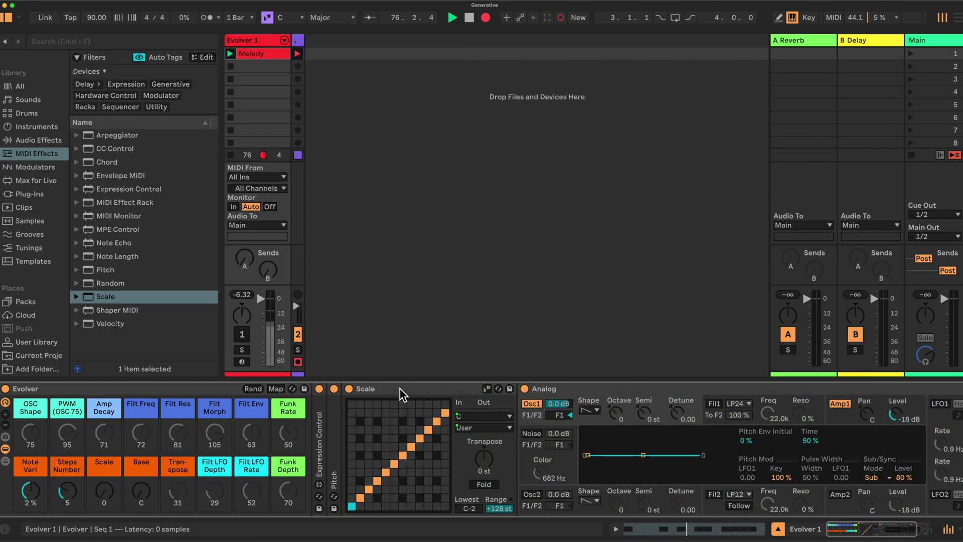
{"action": "double_click", "coordinate": [437, 391]}
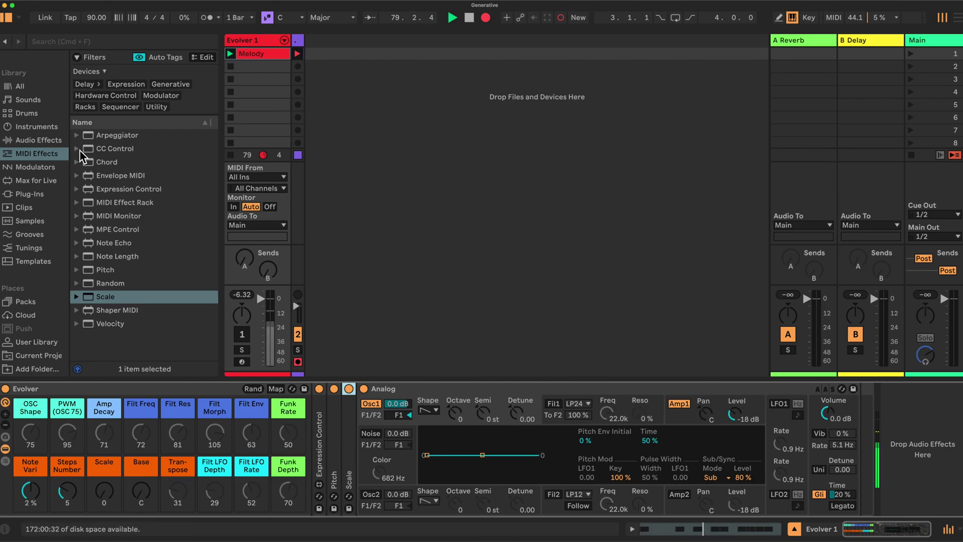
Add the Auto Filter audio effect after Analog in the Evolver rack
{"action": "left_click", "coordinate": [32, 139]}
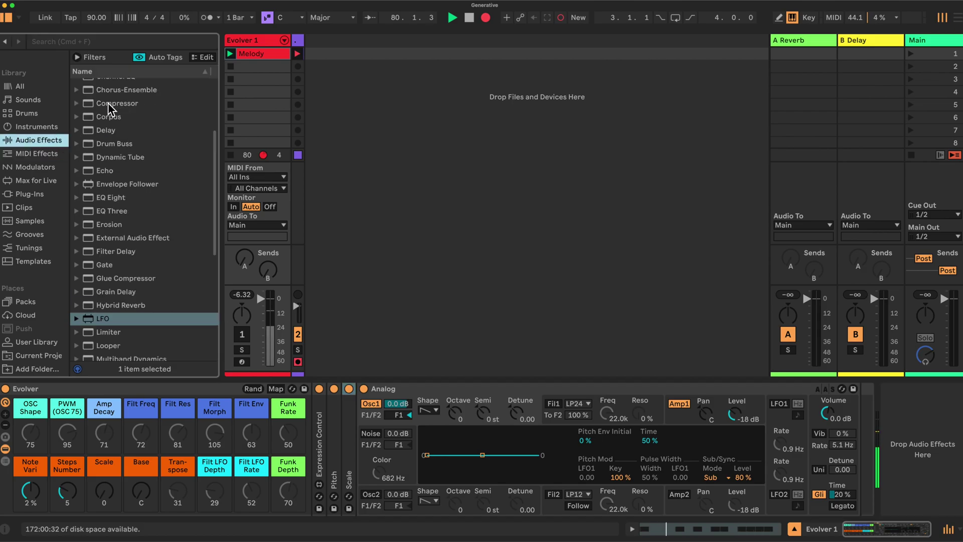
{"action": "scroll", "coordinate": [88, 128], "scroll_direction": "up", "scroll_amount": 5}
{"action": "left_click_drag", "start_coordinate": [107, 124], "coordinate": [861, 423]}
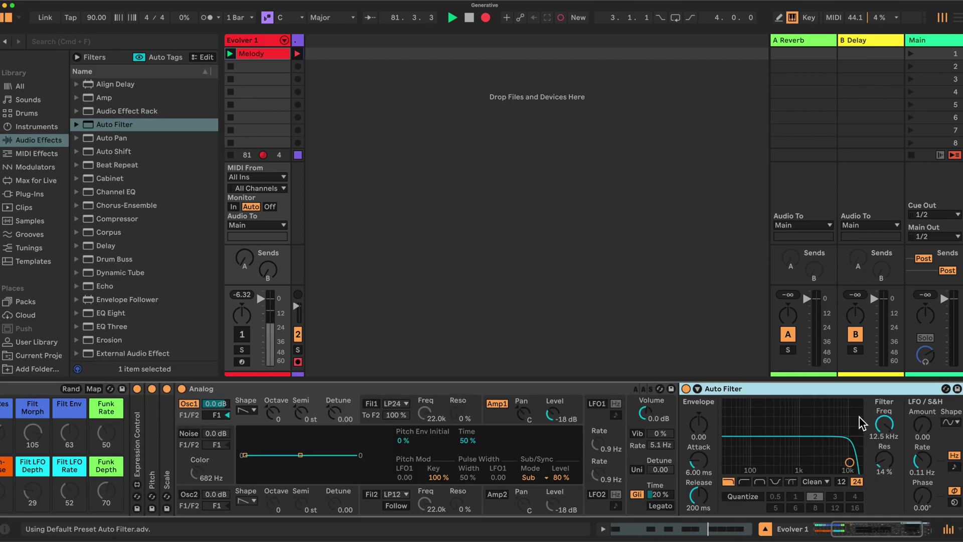
Add the LFO device after Auto Filter, and collapse both the LFO and Analog devices
{"action": "scroll", "coordinate": [145, 245], "scroll_direction": "down", "scroll_amount": 10}
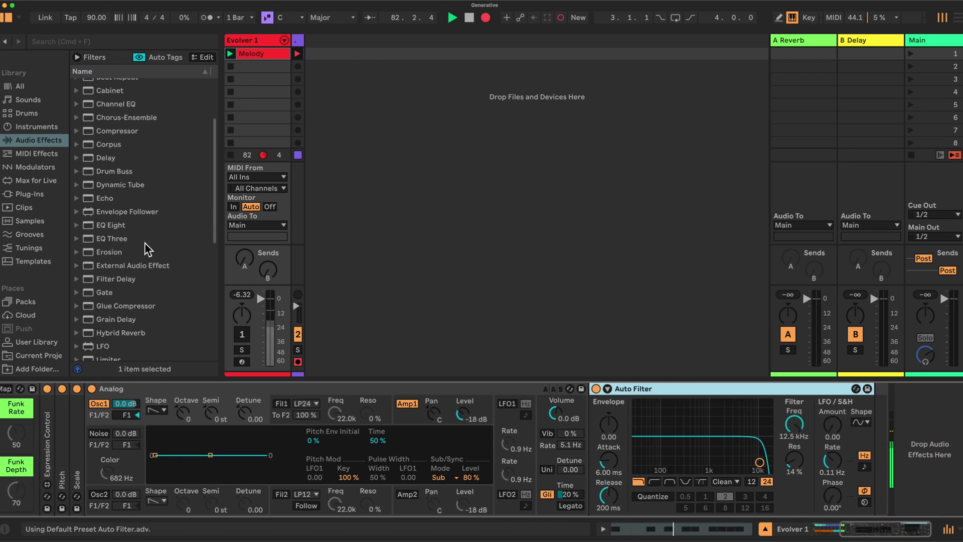
{"action": "left_click_drag", "start_coordinate": [105, 285], "coordinate": [873, 423]}
{"action": "scroll", "coordinate": [569, 427], "scroll_direction": "left", "scroll_amount": 3}
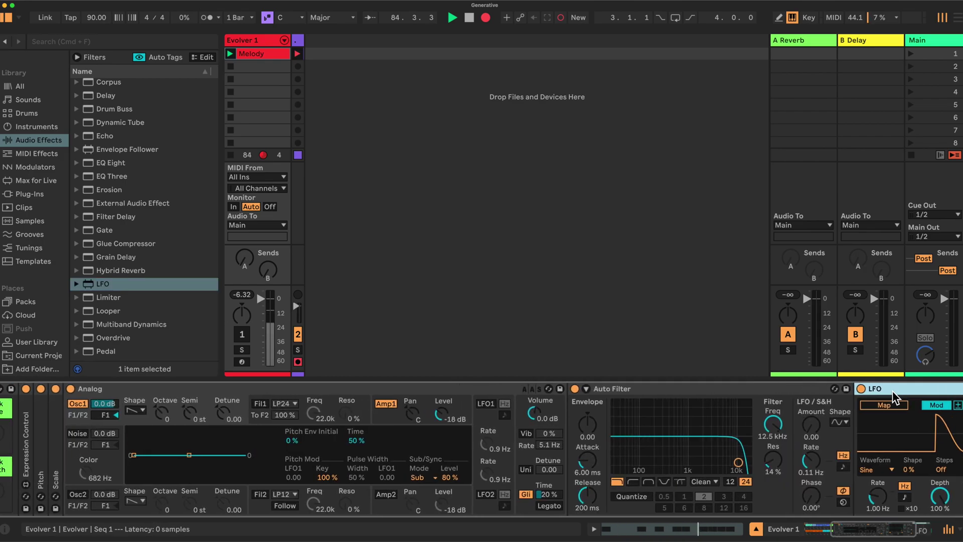
{"action": "double_click", "coordinate": [902, 386]}
{"action": "scroll", "coordinate": [667, 393], "scroll_direction": "left", "scroll_amount": 8}
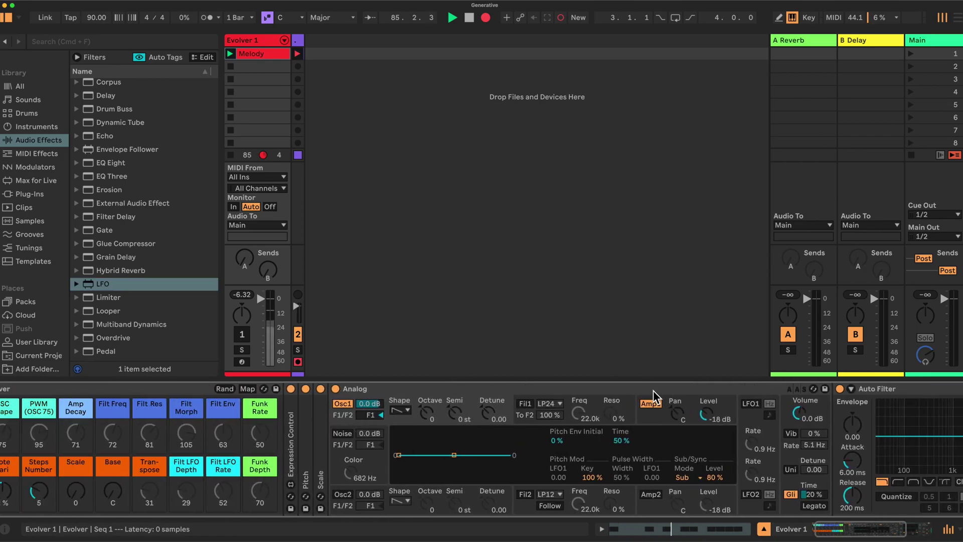
{"action": "double_click", "coordinate": [653, 390]}
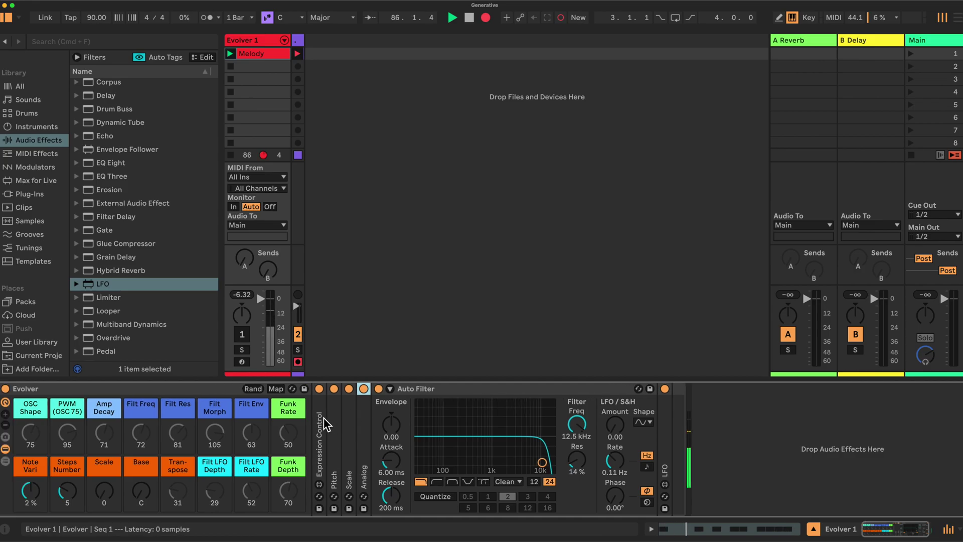
Map Auto Filter's Freq to the Filt Freq macro and its Res to the Filt Res macro
{"action": "left_click", "coordinate": [276, 388]}
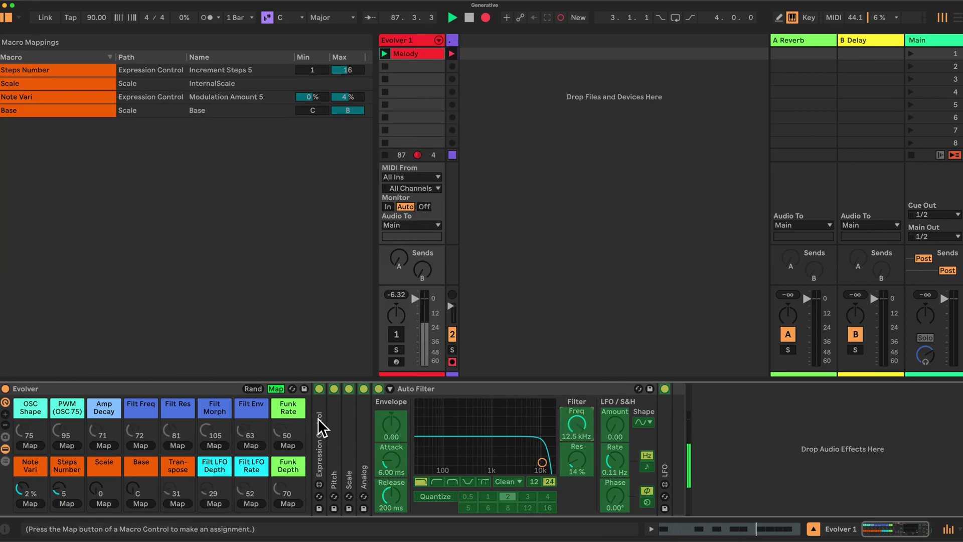
{"action": "left_click", "coordinate": [142, 444]}
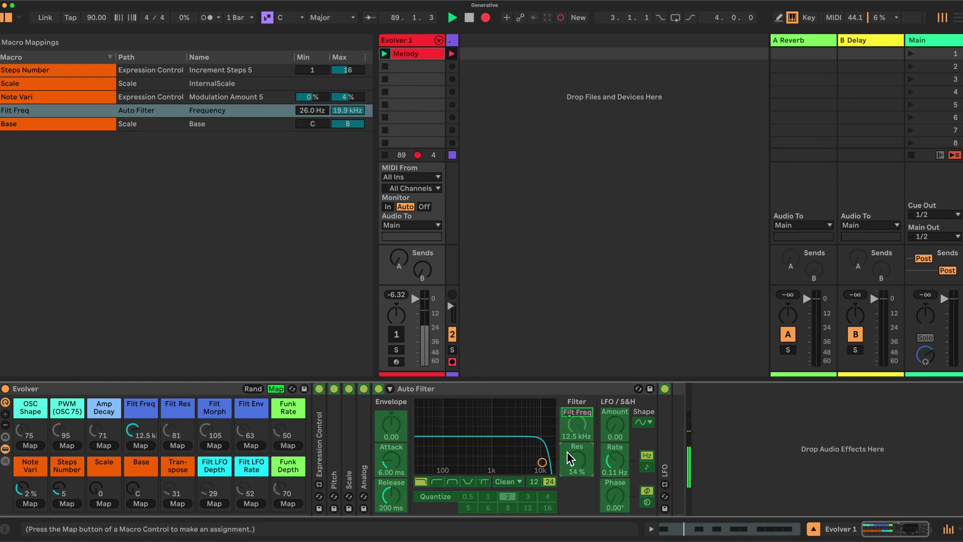
{"action": "left_click", "coordinate": [178, 445]}
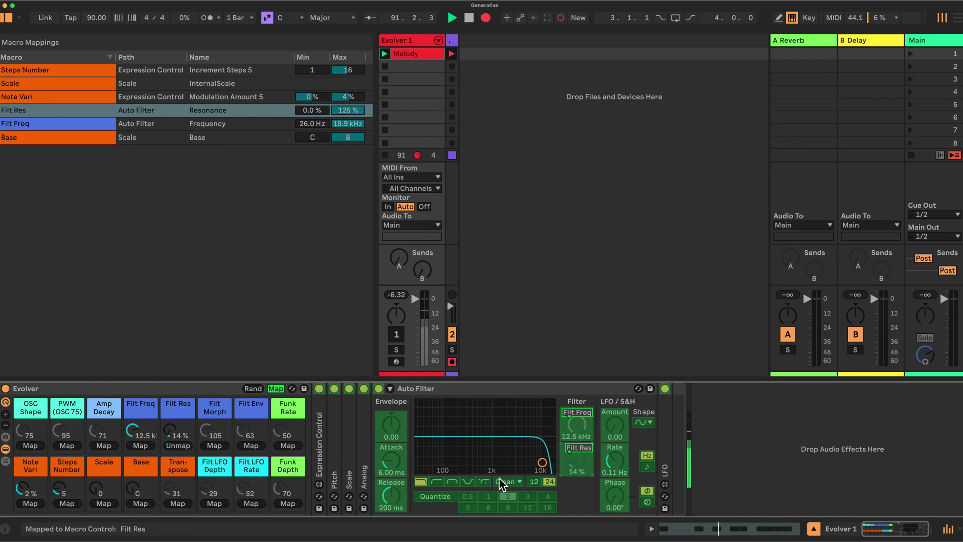
{"action": "left_click", "coordinate": [277, 390]}
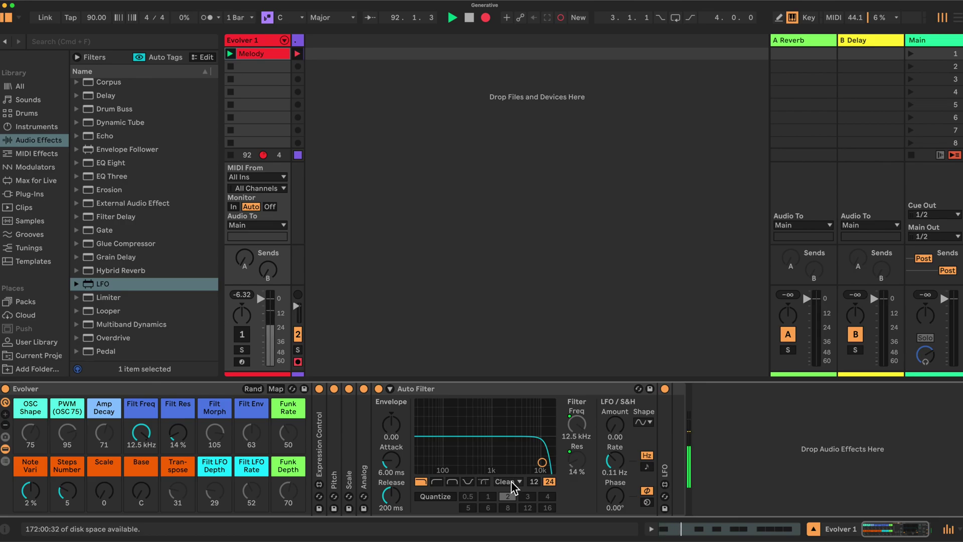
Switch Auto Filter to the Morph filter type and map its Morph control to the Filt Morph macro
{"action": "left_click", "coordinate": [483, 482]}
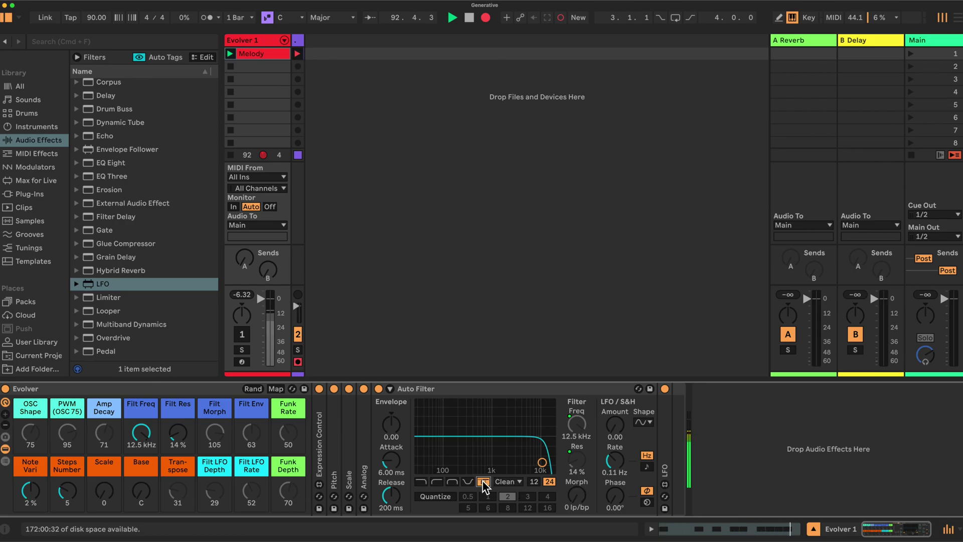
{"action": "left_click", "coordinate": [275, 390]}
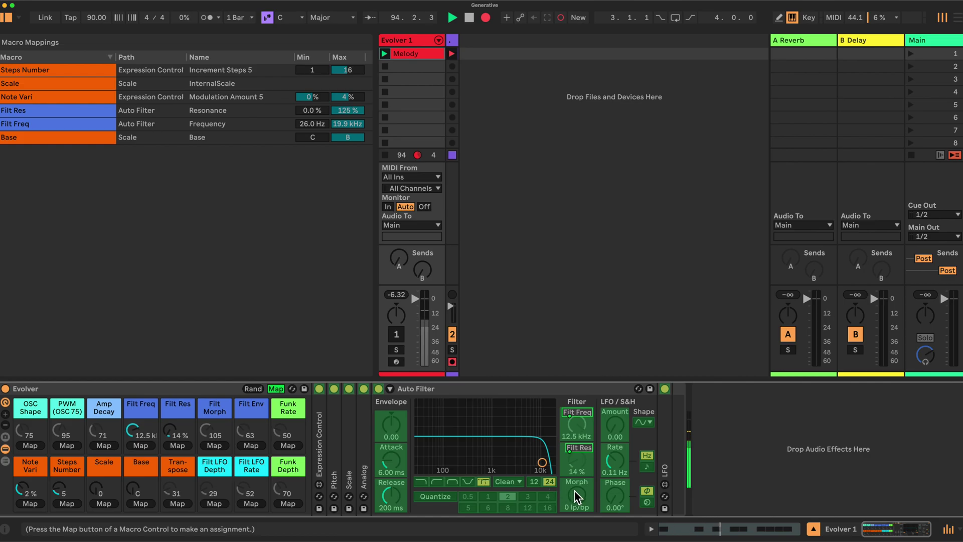
{"action": "left_click", "coordinate": [215, 444]}
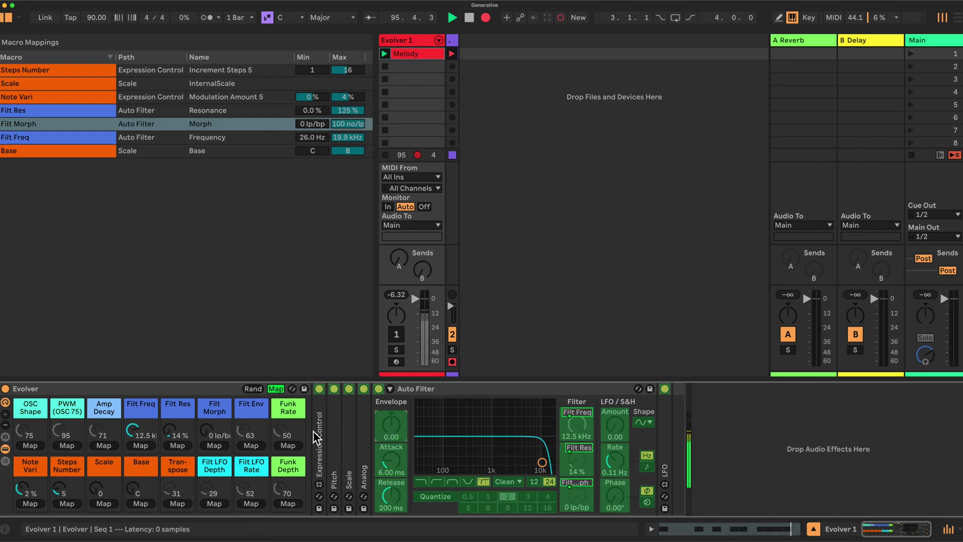
Map Auto Filter's Envelope amount to the Filt Env macro and leave macro mapping mode
{"action": "left_click", "coordinate": [250, 445]}
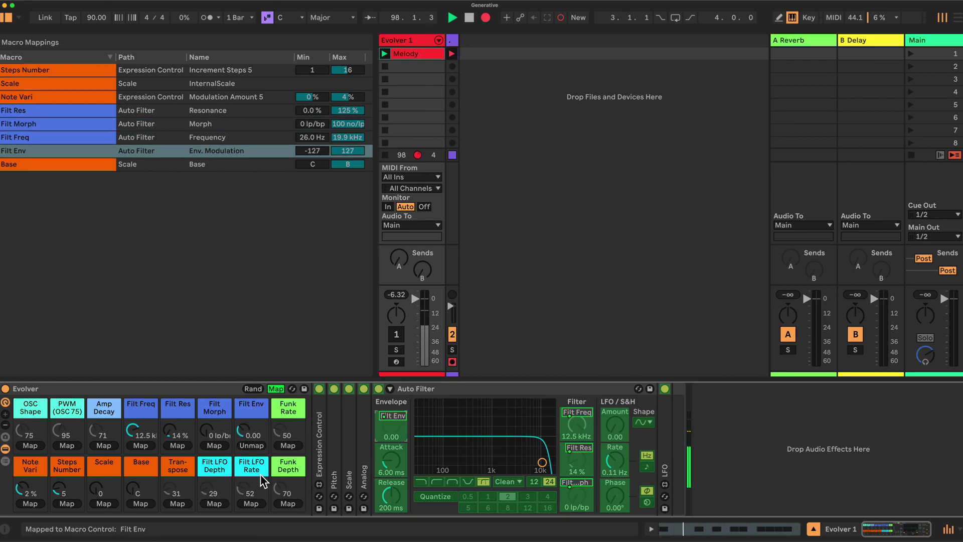
{"action": "left_click", "coordinate": [615, 458]}
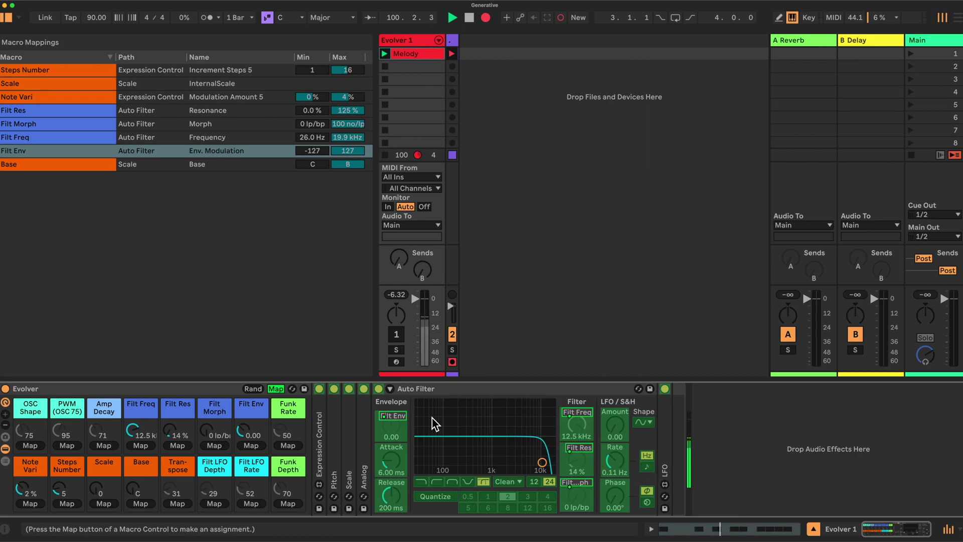
{"action": "left_click", "coordinate": [277, 388]}
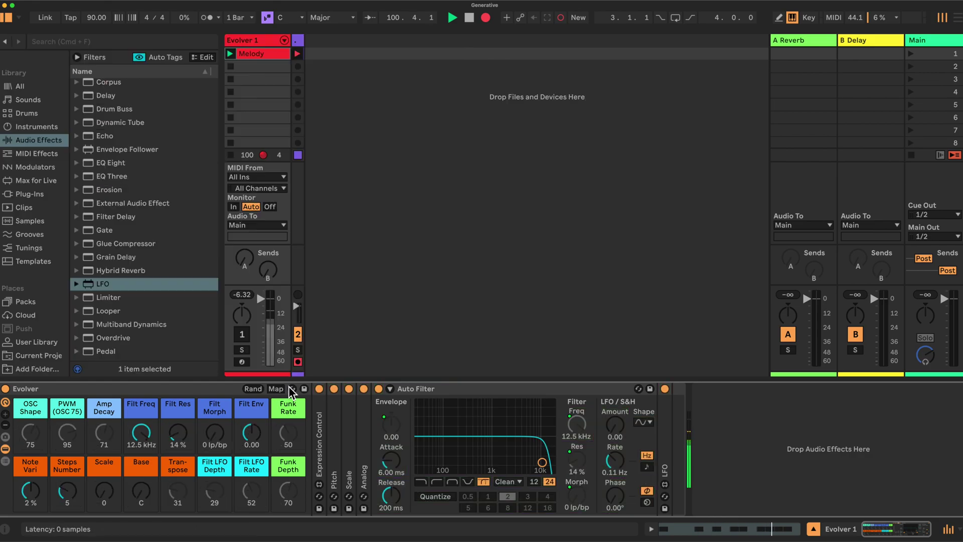
Sync Auto Filter's LFO to tempo, and map its Rate and Amount to the Filt LFO Rate and Filt LFO Depth macros
{"action": "left_click", "coordinate": [647, 466]}
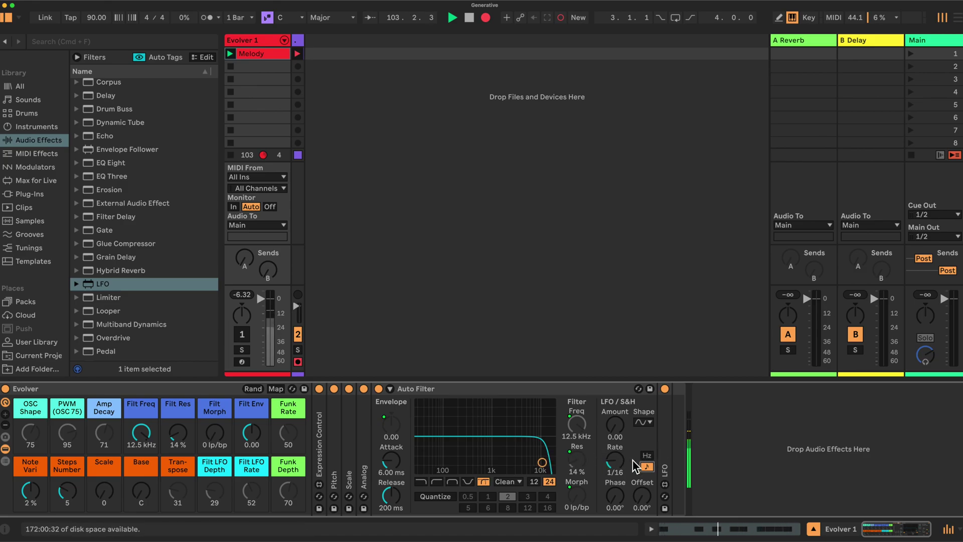
{"action": "left_click", "coordinate": [276, 388]}
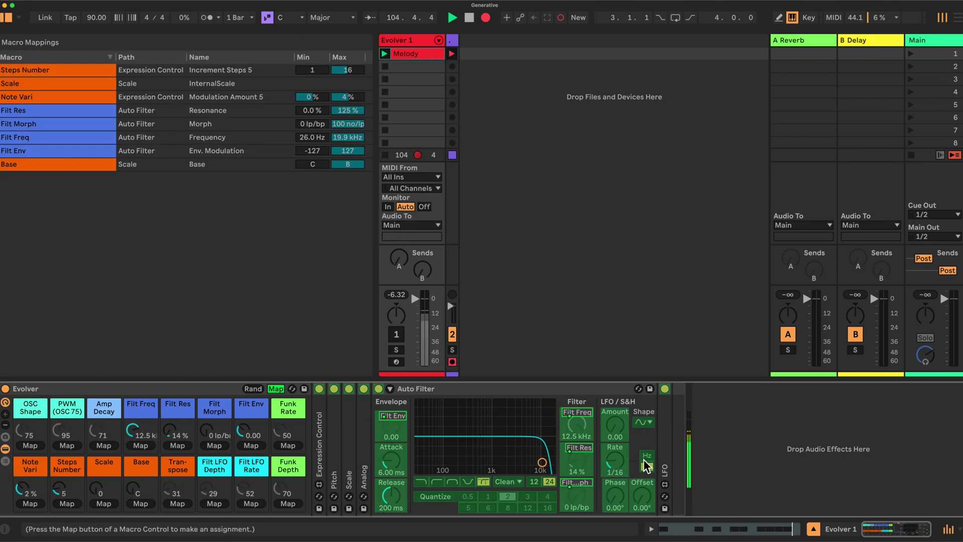
{"action": "left_click", "coordinate": [253, 503]}
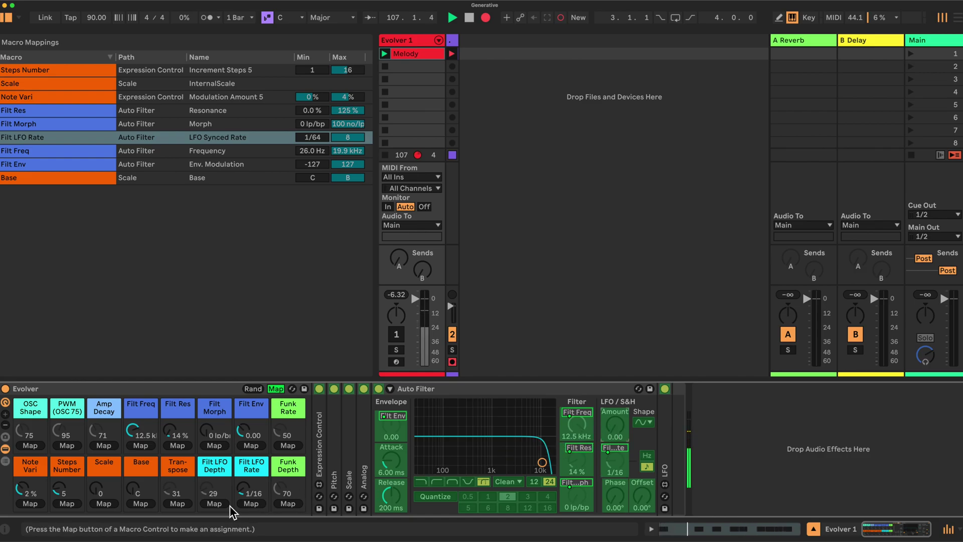
{"action": "left_click", "coordinate": [216, 503]}
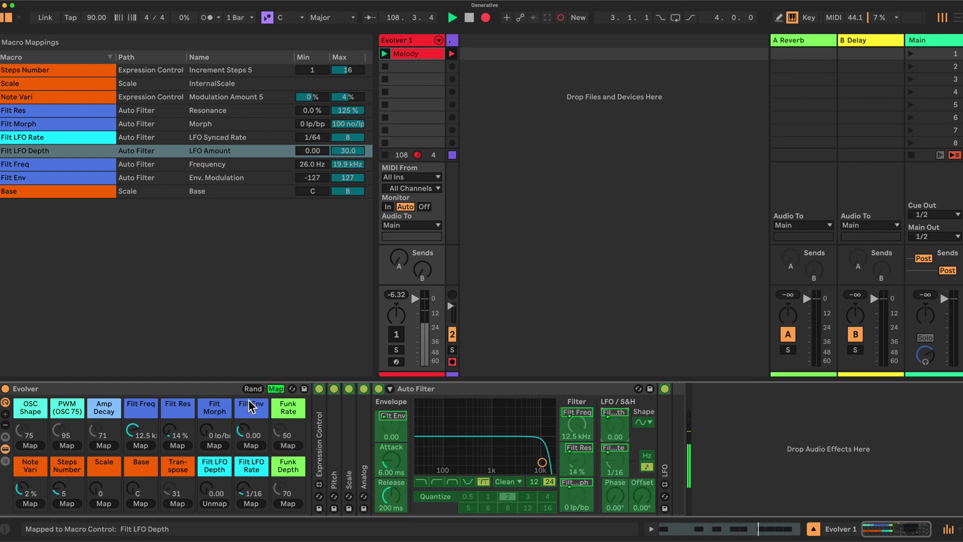
Leave macro mapping mode and set Filt Freq to about 2.88 kHz, Filt Res to 9.8 % and Filt LFO Depth to 1.65
{"action": "left_click", "coordinate": [278, 389]}
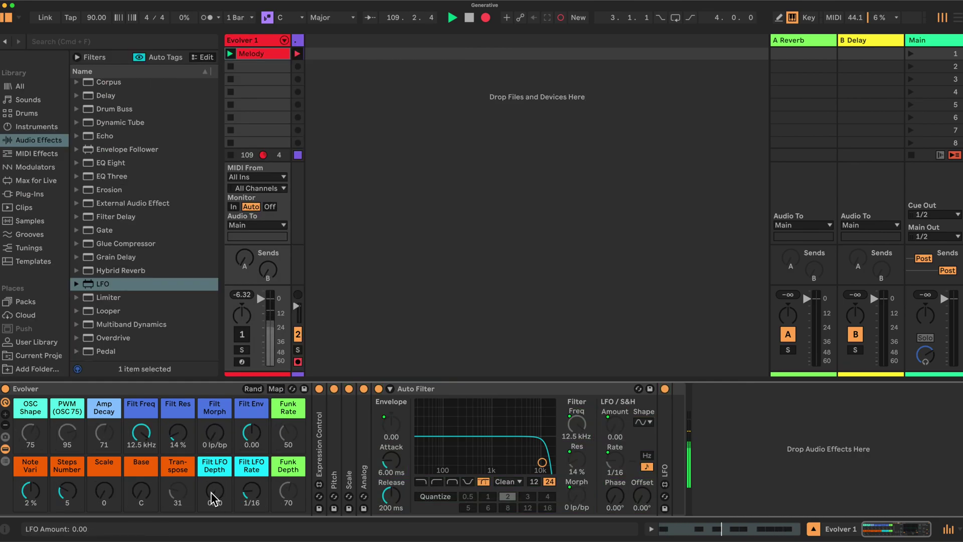
{"action": "left_click_drag", "start_coordinate": [174, 433], "coordinate": [142, 451]}
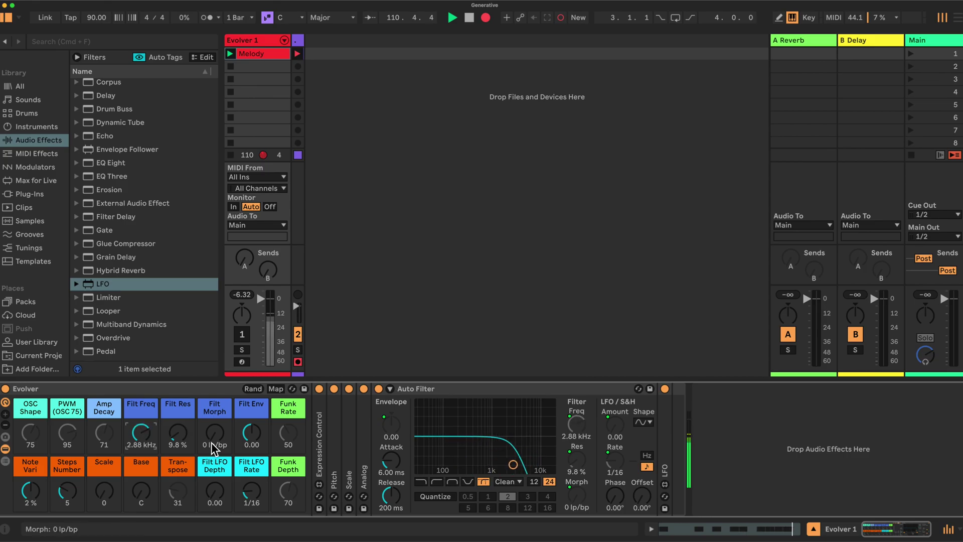
{"action": "left_click_drag", "start_coordinate": [219, 496], "coordinate": [218, 491]}
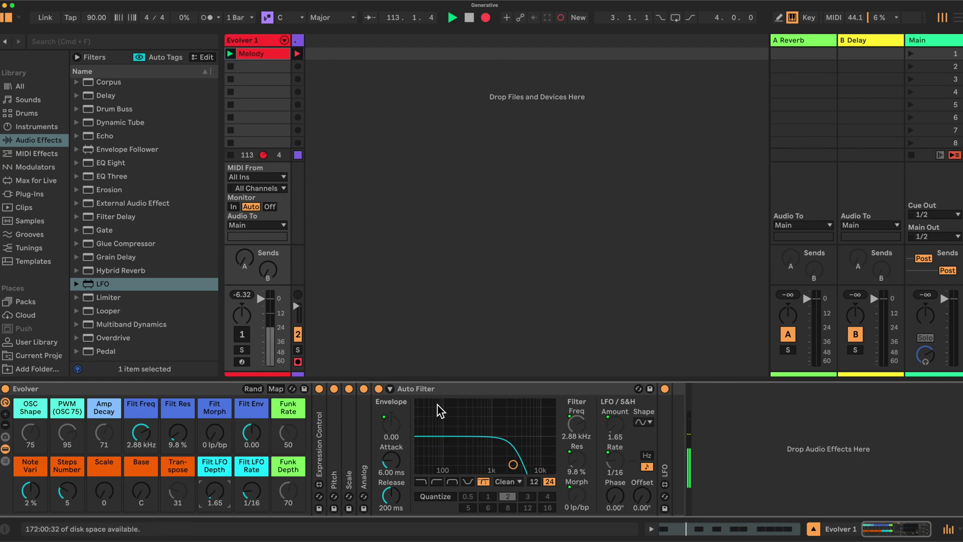
Unfold the LFO and Analog devices, fold Auto Filter, and map Analog's Amp1 envelope Decay and Release to the Amp Decay macro
{"action": "double_click", "coordinate": [665, 438]}
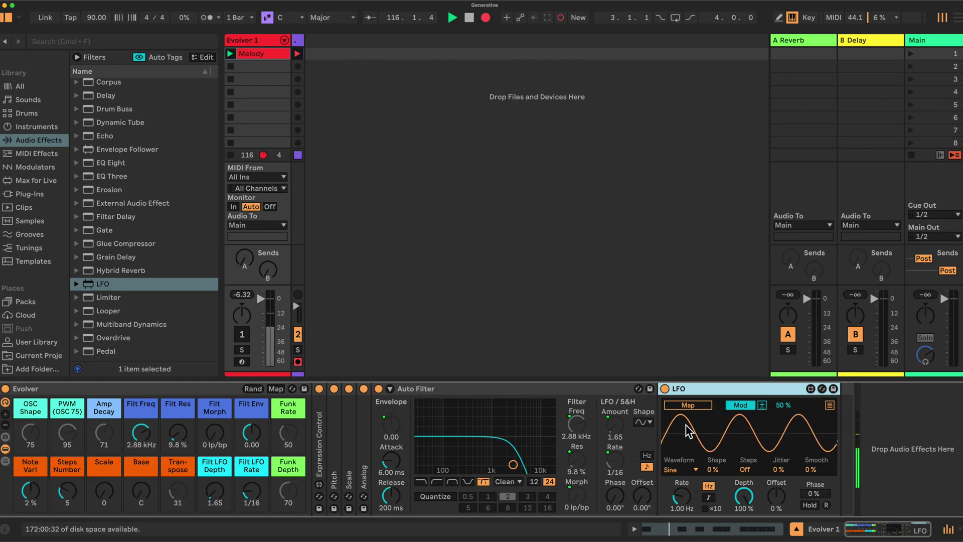
{"action": "double_click", "coordinate": [443, 384]}
{"action": "double_click", "coordinate": [364, 433]}
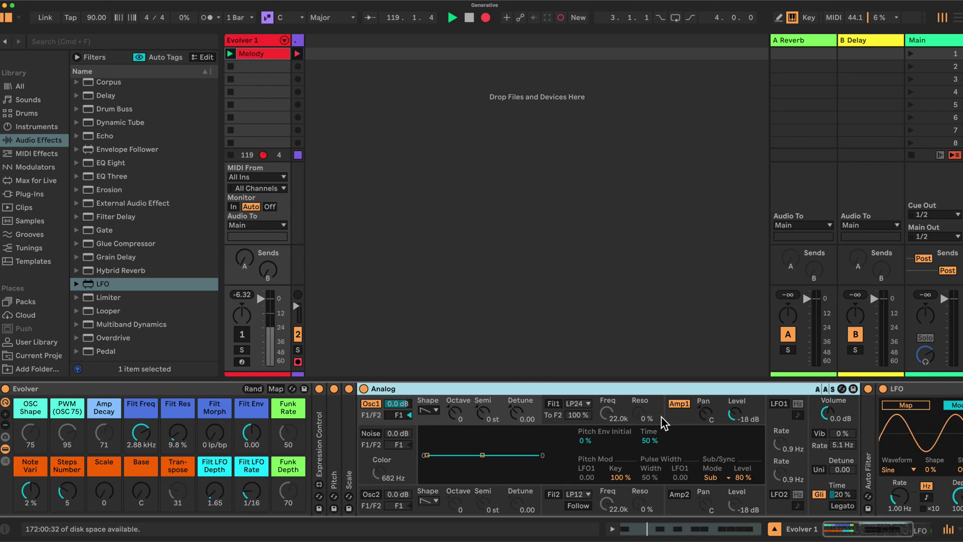
{"action": "left_click", "coordinate": [679, 415]}
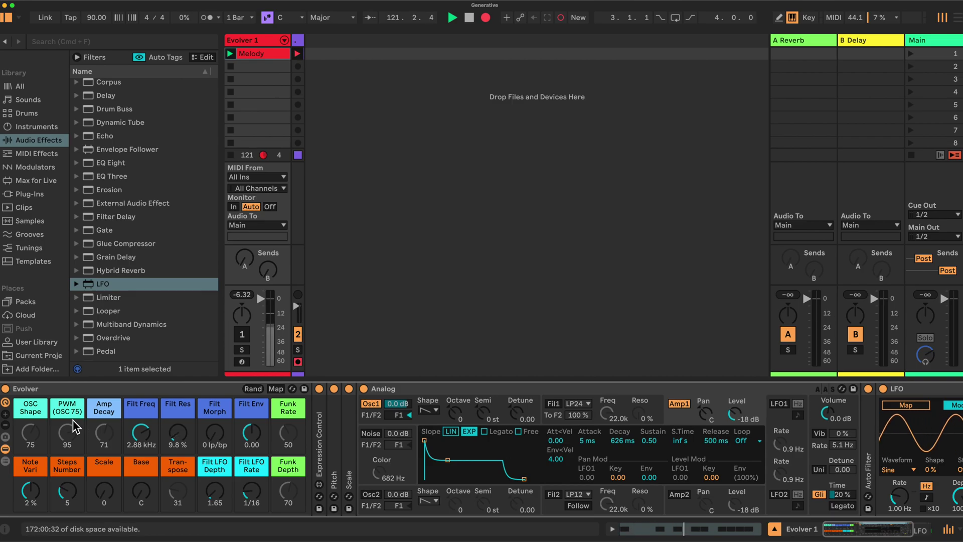
{"action": "left_click", "coordinate": [276, 389]}
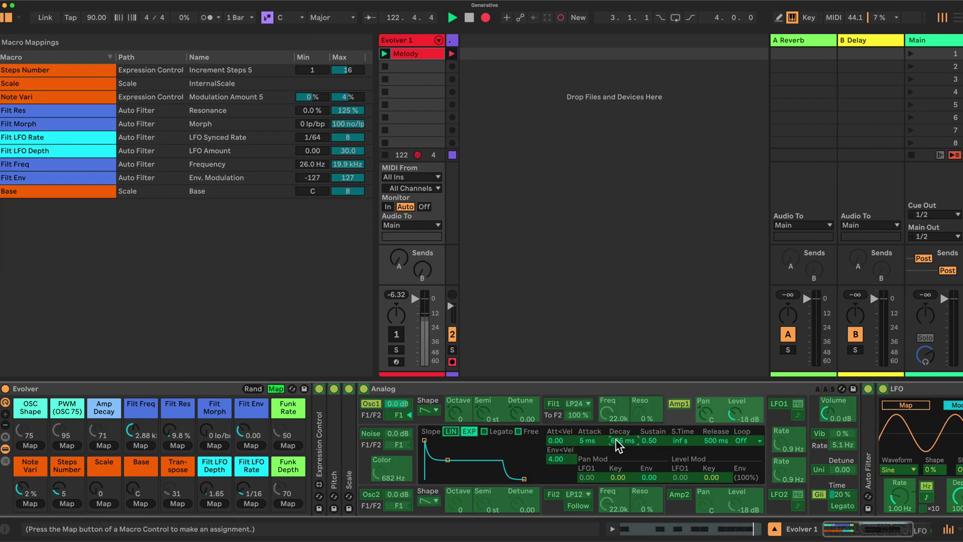
{"action": "left_click", "coordinate": [102, 444]}
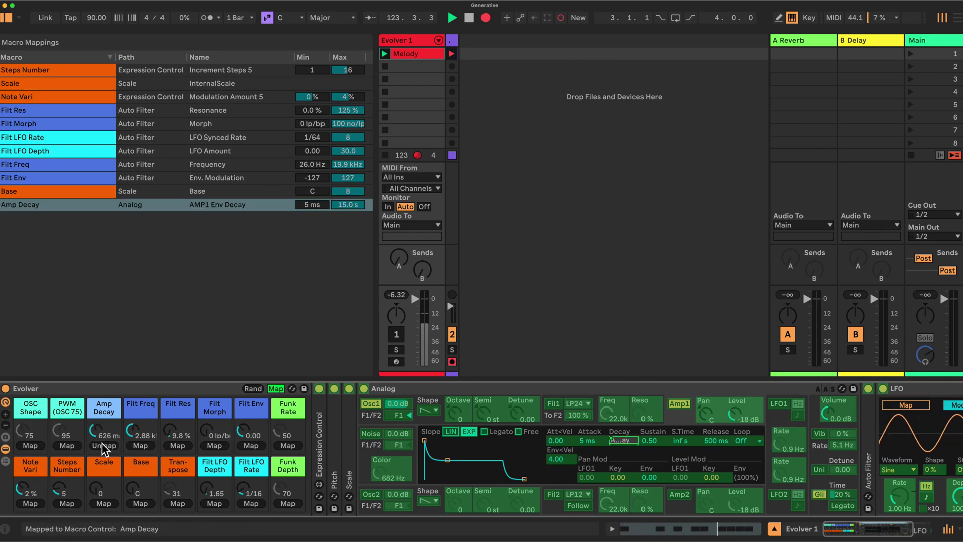
{"action": "left_click", "coordinate": [710, 441]}
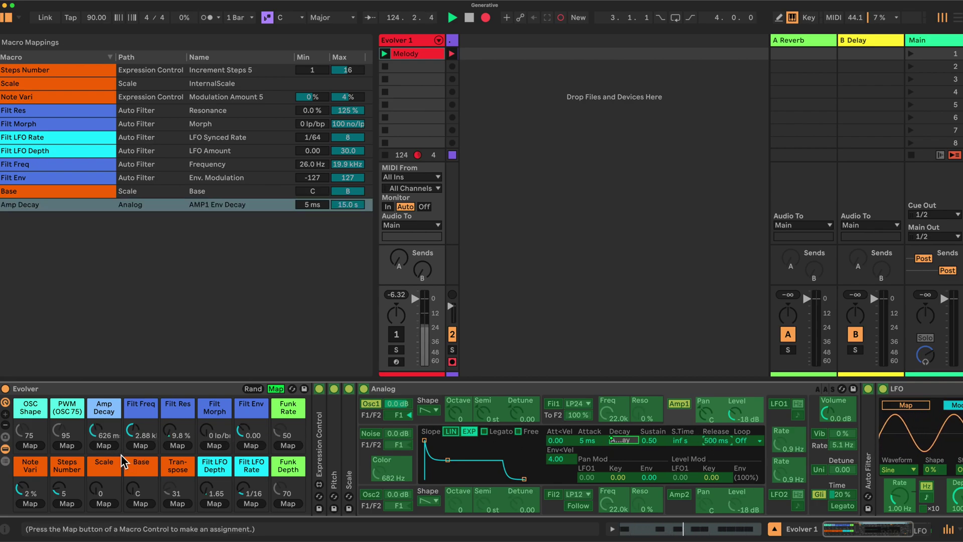
{"action": "left_click", "coordinate": [106, 444]}
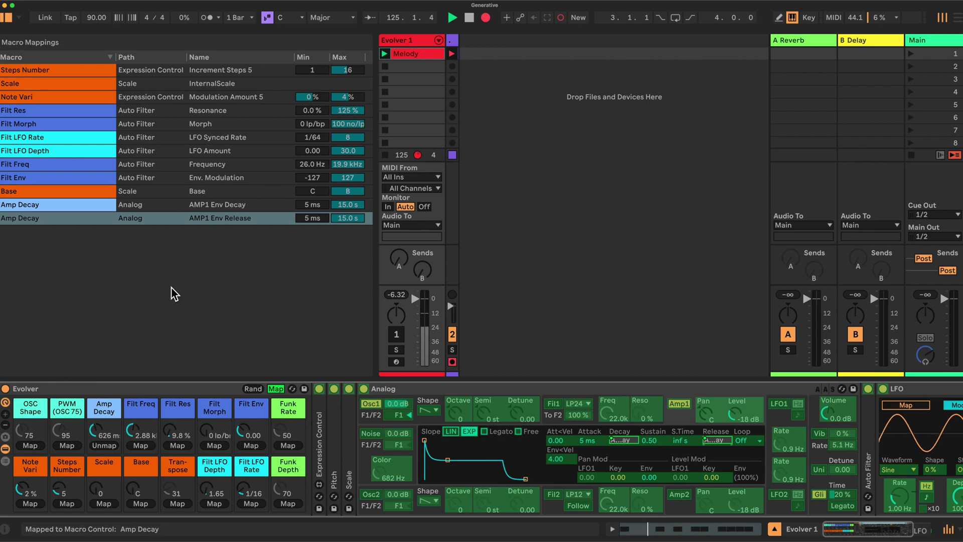
Limit the Amp Decay mappings to 10 ms–5.00 s for envelope decay and a 500 ms maximum for release, and leave mapping mode
{"action": "left_click", "coordinate": [314, 206]}
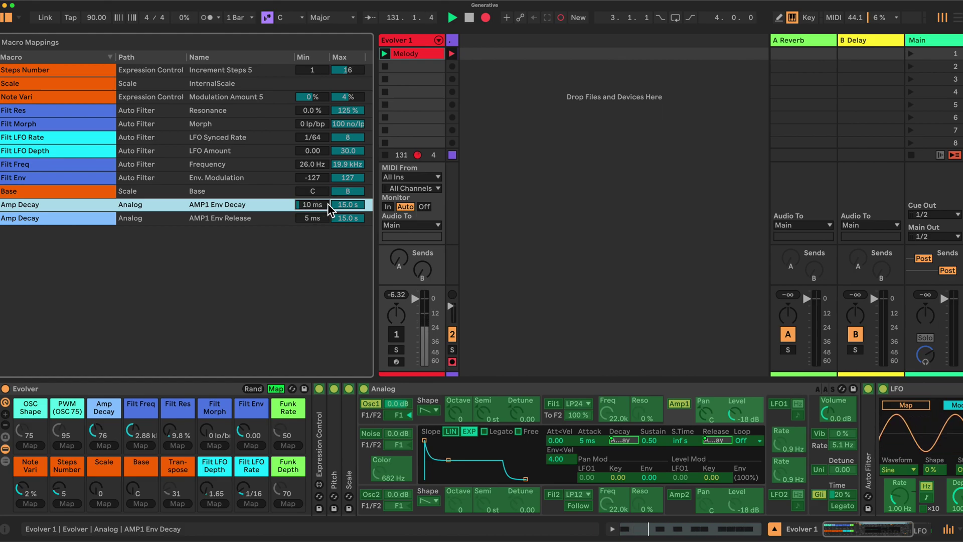
{"action": "key", "text": "Return"}
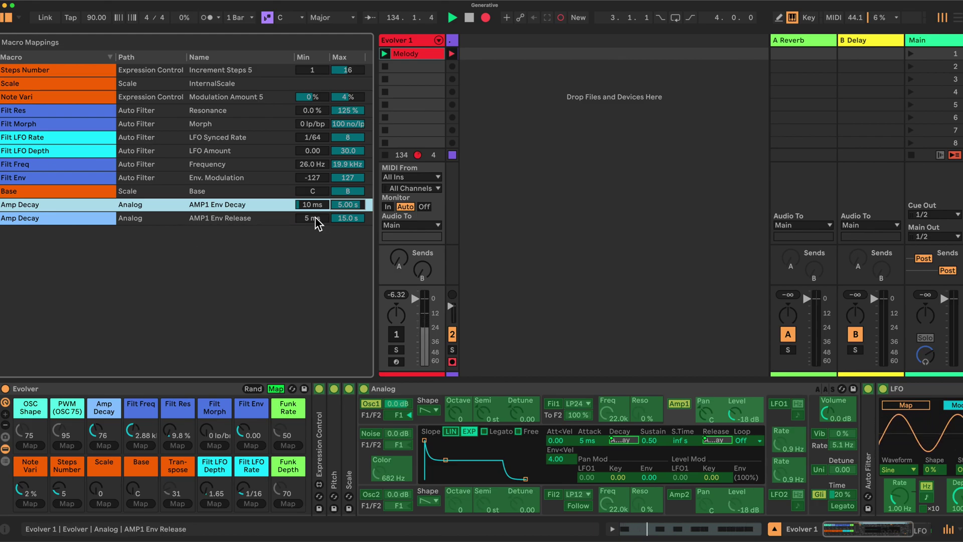
{"action": "left_click", "coordinate": [348, 218]}
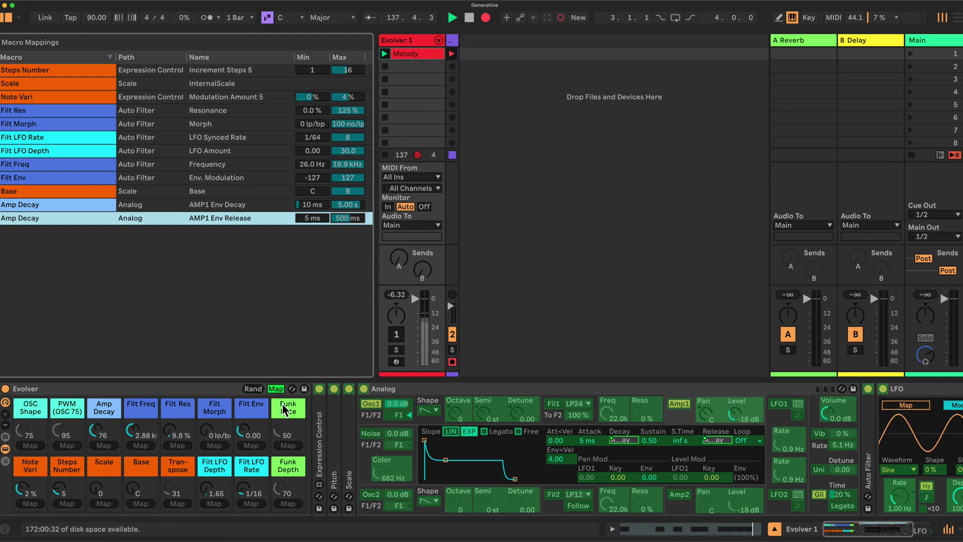
{"action": "left_click", "coordinate": [275, 389]}
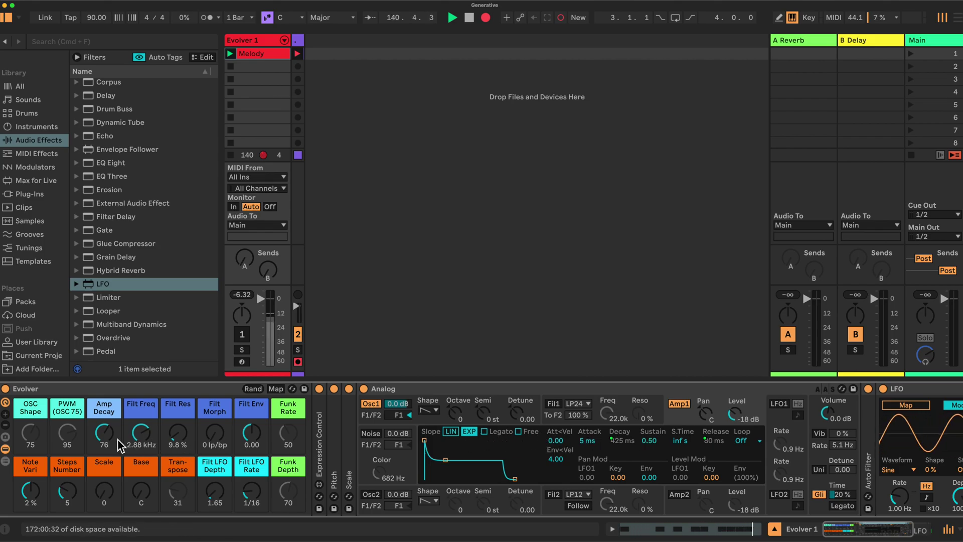
Map Analog's Osc1 pulse width to the PWM (OSC 75) macro and its Osc1 shape to the OSC Shape macro
{"action": "left_click", "coordinate": [427, 419]}
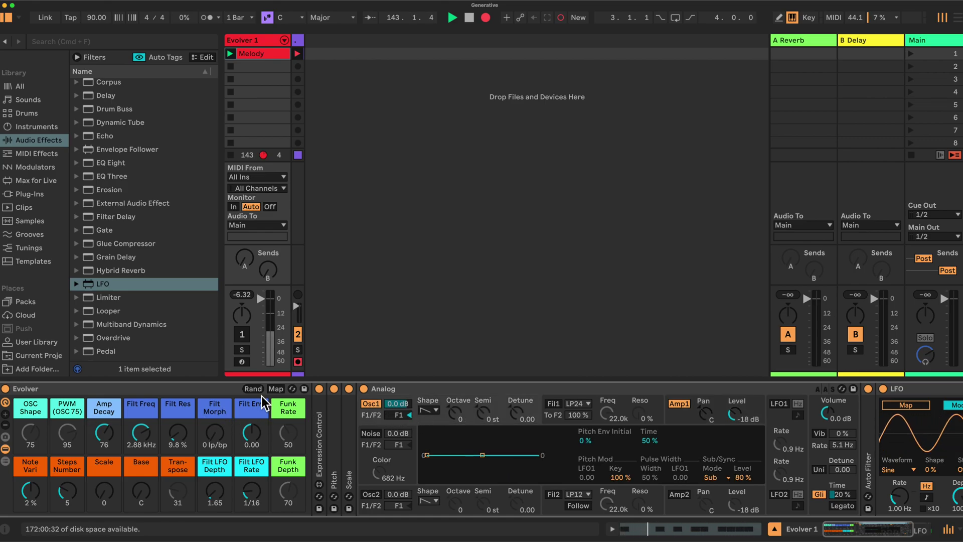
{"action": "left_click", "coordinate": [275, 388]}
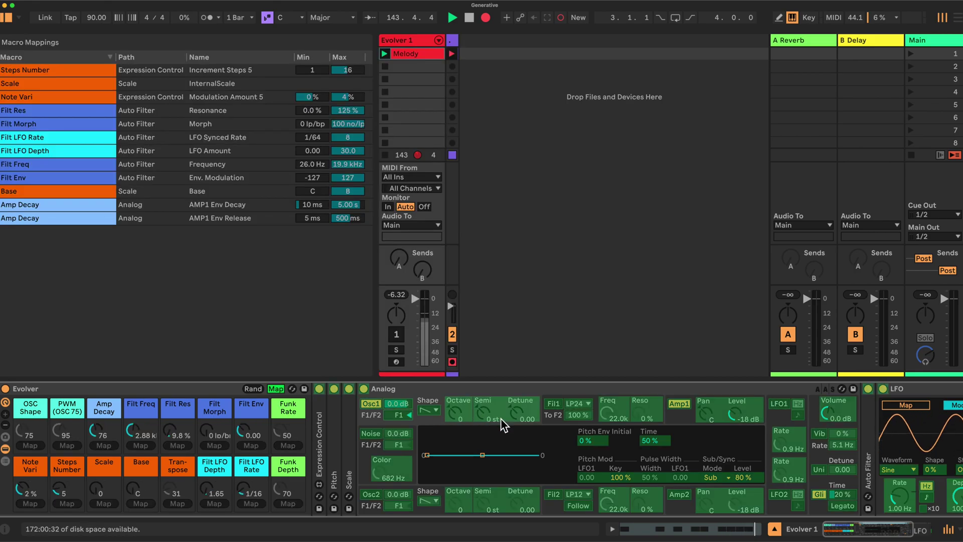
{"action": "left_click", "coordinate": [651, 477]}
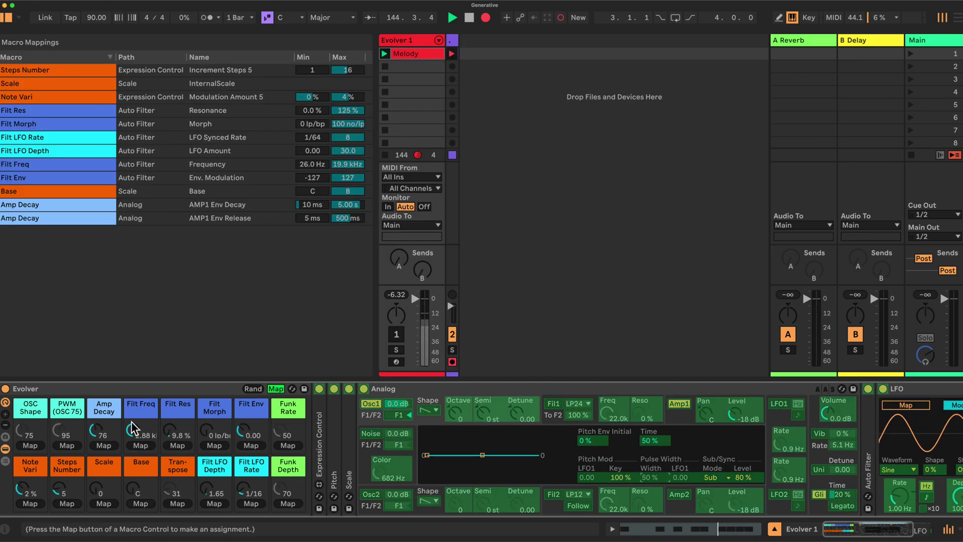
{"action": "left_click", "coordinate": [71, 445]}
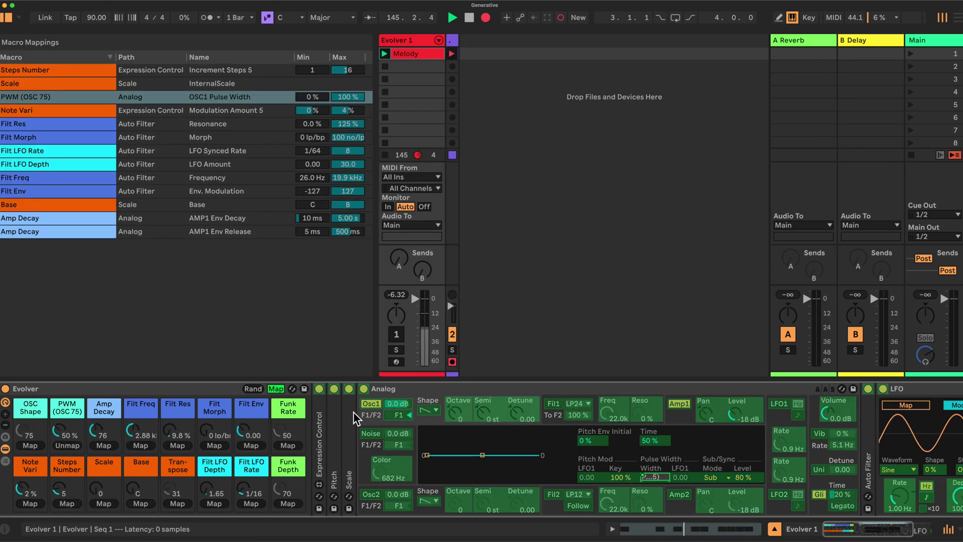
{"action": "left_click", "coordinate": [424, 408]}
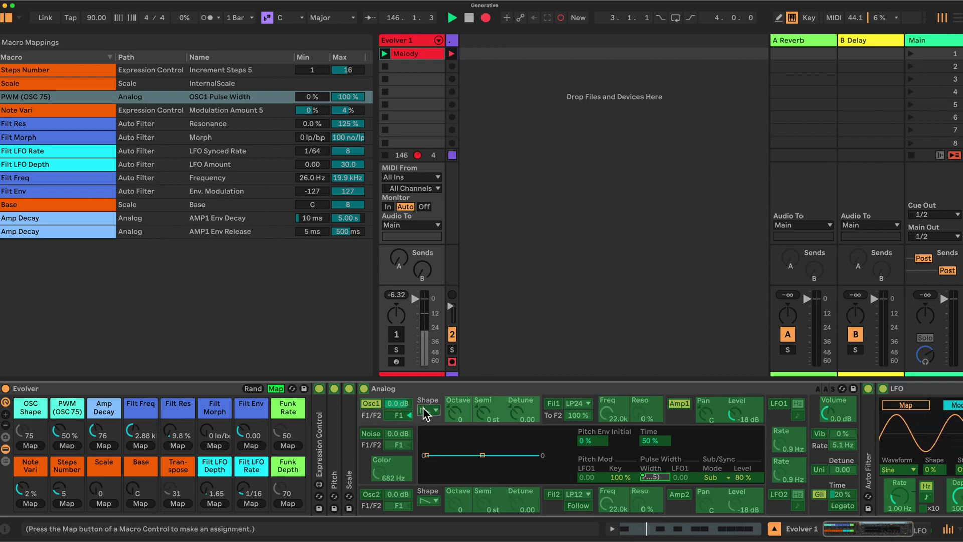
{"action": "left_click", "coordinate": [31, 445]}
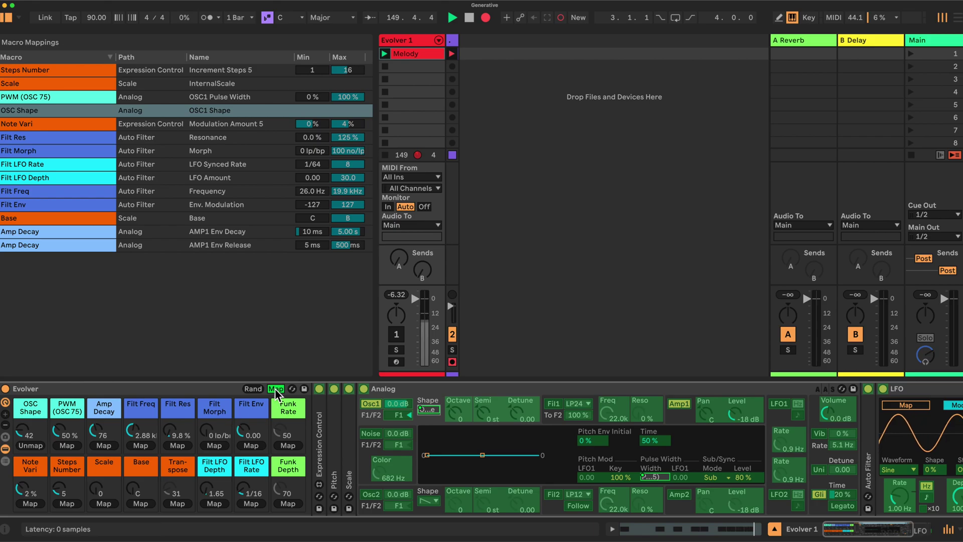
Map the Pitch device's Pitch to the Transpose macro with a -24 to +24 st range, leave mapping mode and fold Pitch
{"action": "double_click", "coordinate": [334, 425]}
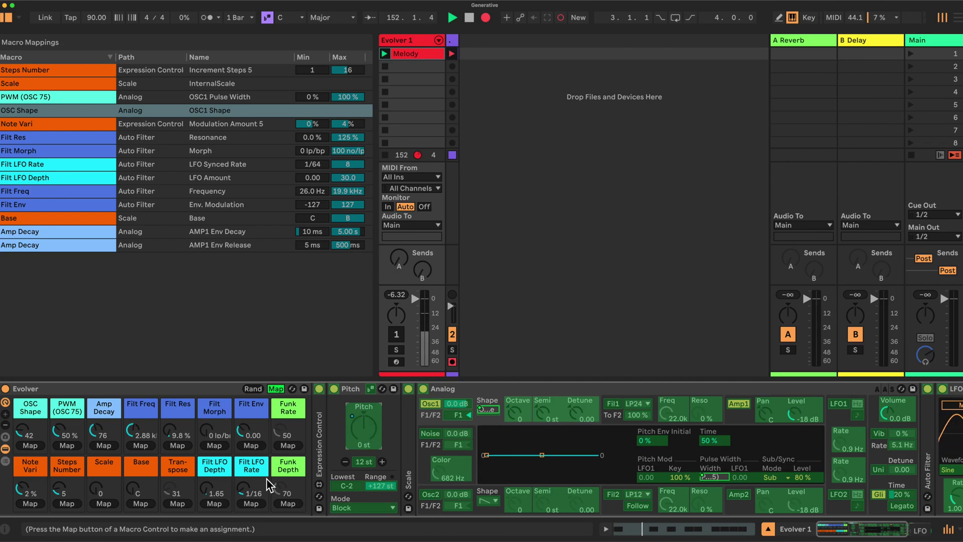
{"action": "left_click", "coordinate": [178, 501]}
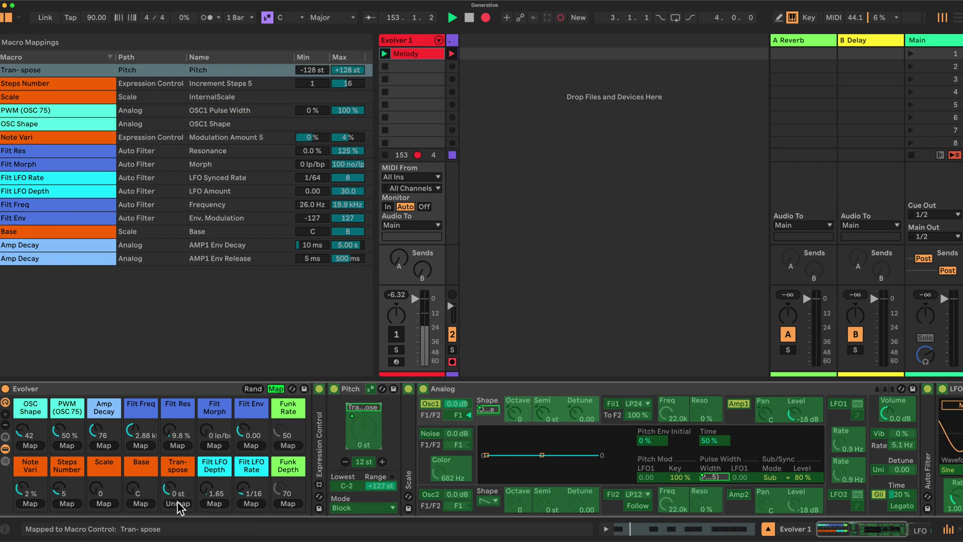
{"action": "left_click", "coordinate": [315, 71]}
{"action": "type", "text": "-24"}
{"action": "key", "text": "Return"}
{"action": "left_click", "coordinate": [342, 69]}
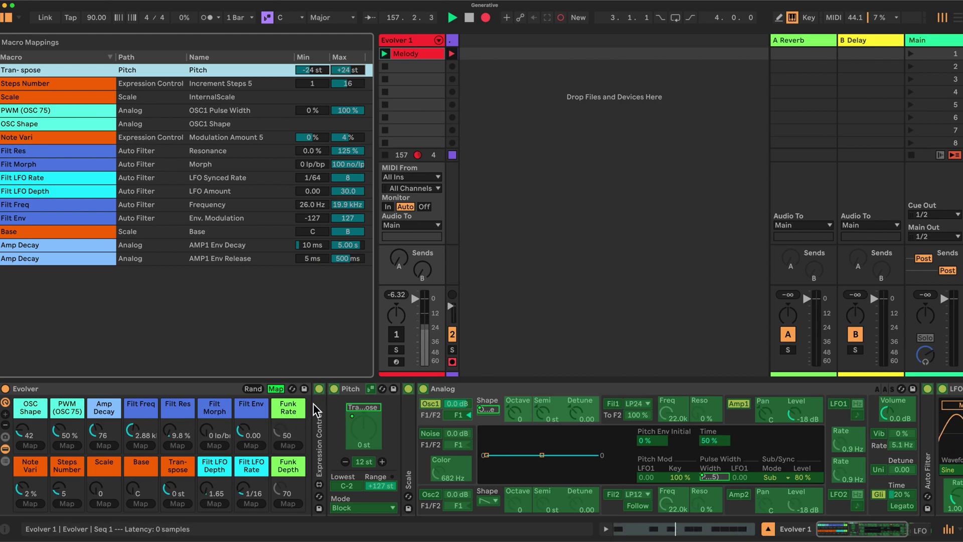
{"action": "left_click", "coordinate": [275, 389]}
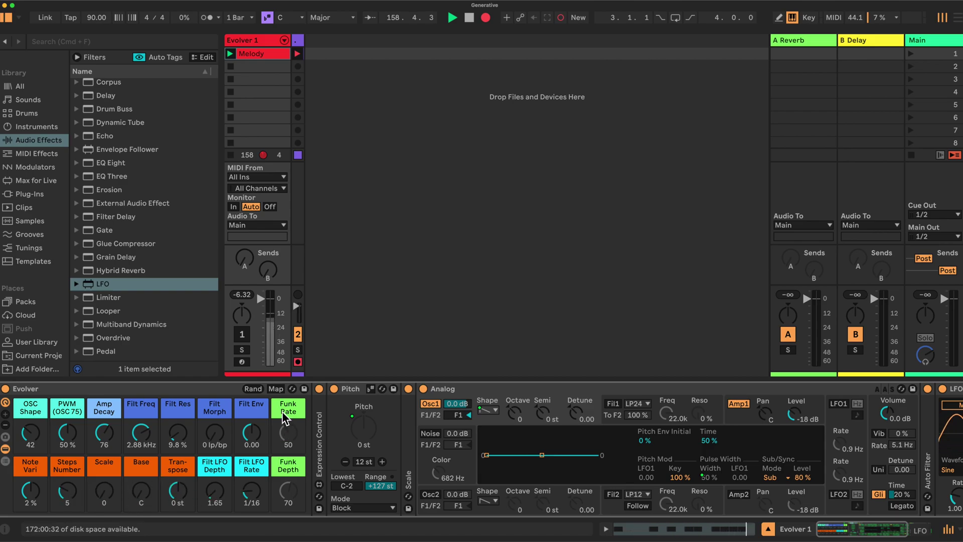
{"action": "double_click", "coordinate": [368, 388]}
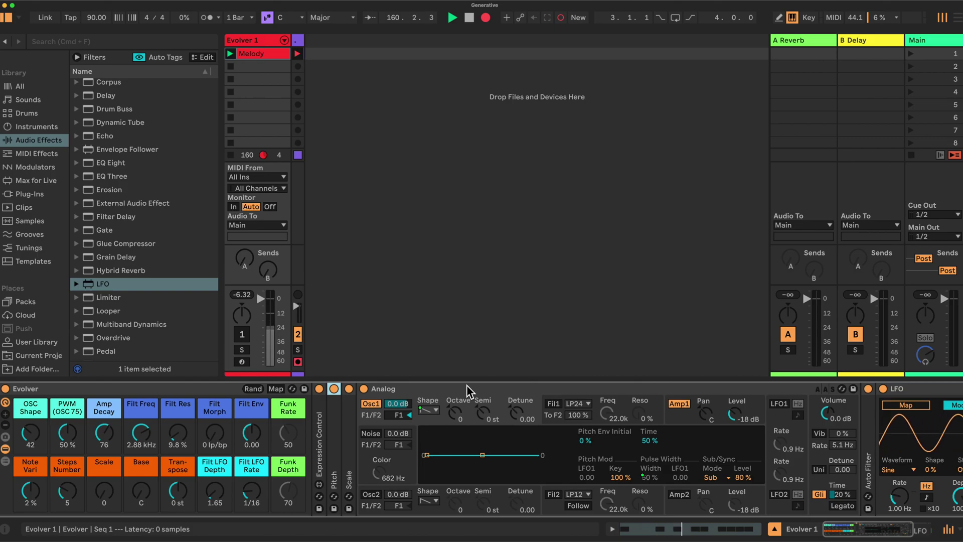
Raise the LFO device's modulation range to 100 % and sync its rate to the tempo
{"action": "scroll", "coordinate": [467, 391], "scroll_direction": "right", "scroll_amount": 5}
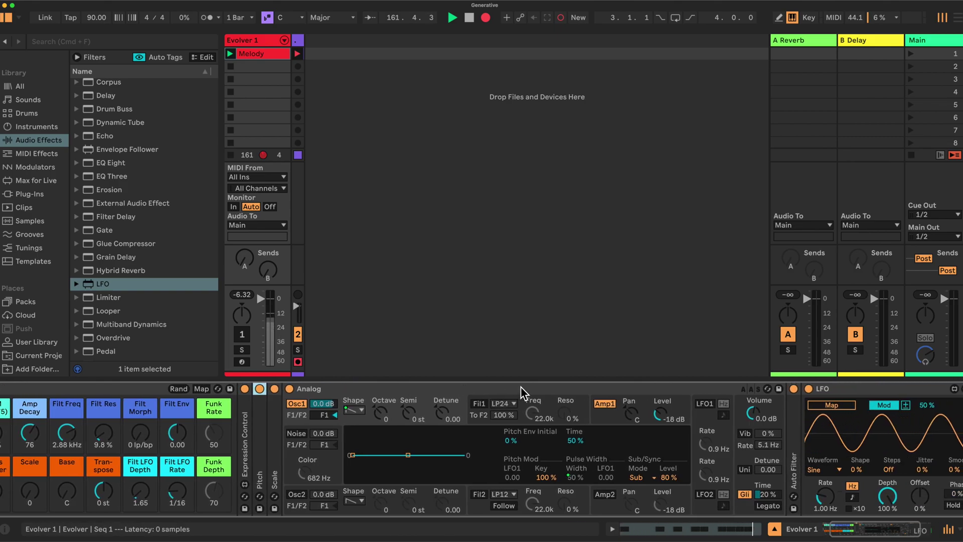
{"action": "scroll", "coordinate": [521, 386], "scroll_direction": "right", "scroll_amount": 2}
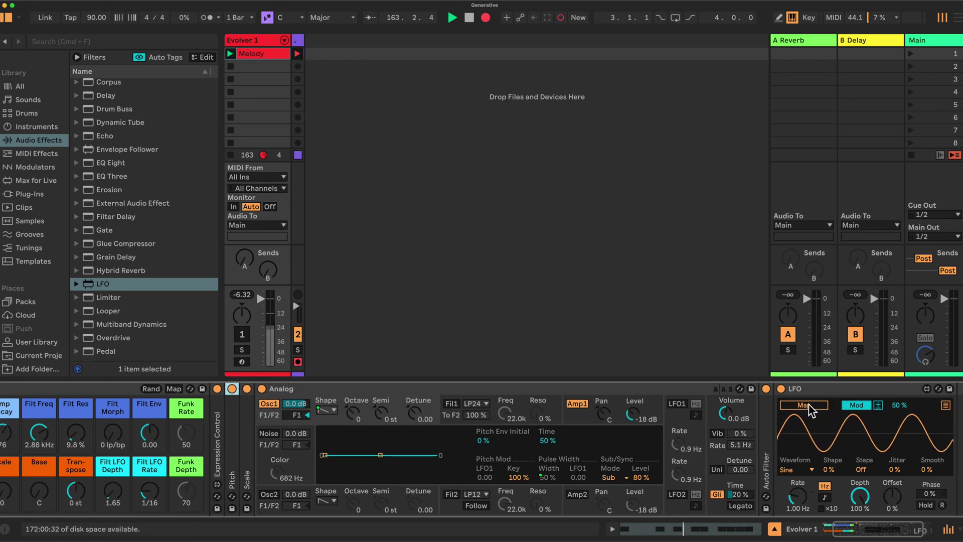
{"action": "left_click_drag", "start_coordinate": [900, 405], "coordinate": [899, 354]}
{"action": "left_click", "coordinate": [824, 496]}
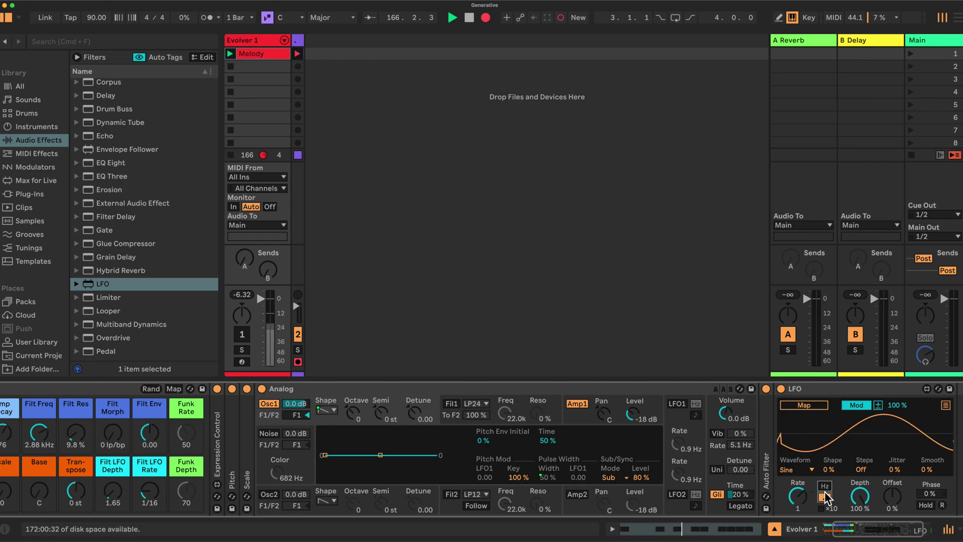
Assign the LFO's first modulation target to the PWM (OSC 75) macro
{"action": "left_click", "coordinate": [813, 408]}
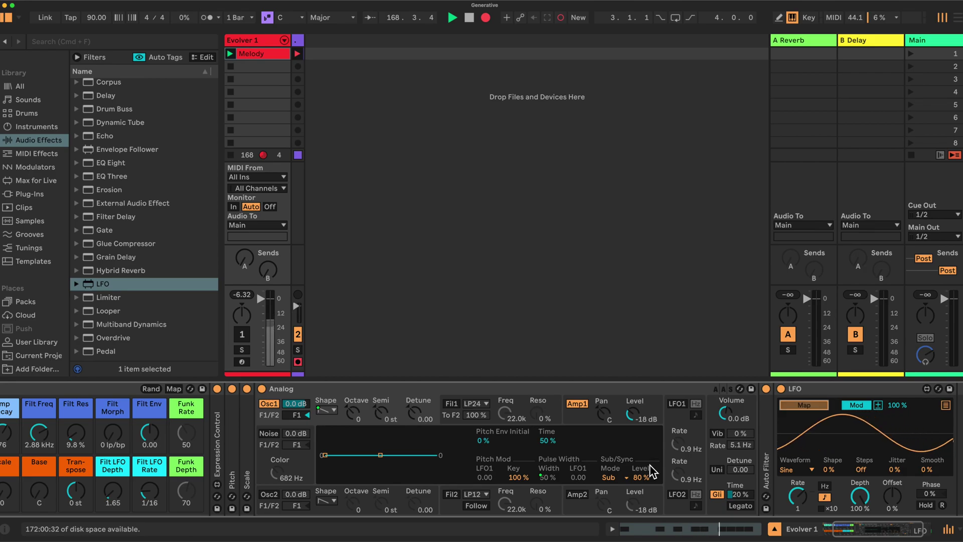
{"action": "scroll", "coordinate": [424, 446], "scroll_direction": "left", "scroll_amount": 3}
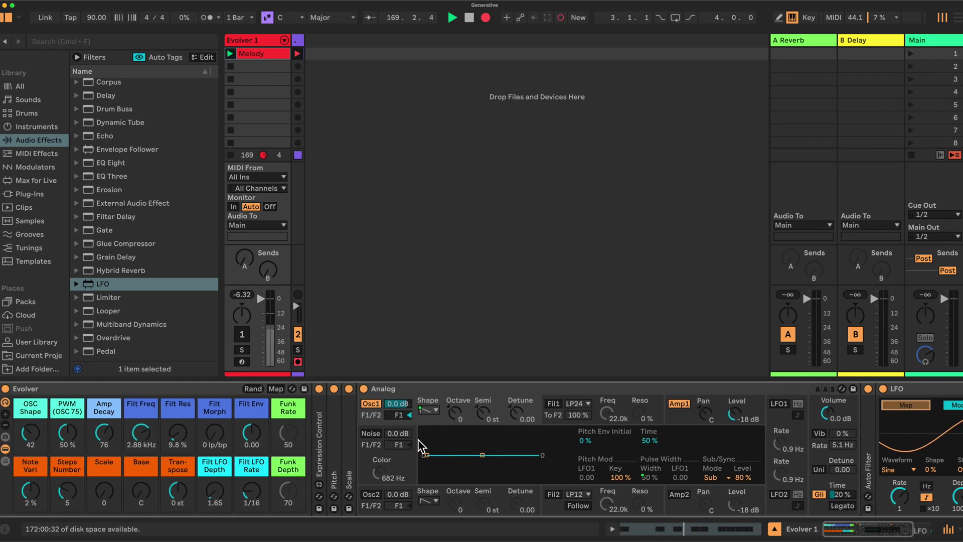
{"action": "left_click", "coordinate": [68, 434]}
{"action": "scroll", "coordinate": [365, 437], "scroll_direction": "right", "scroll_amount": 5}
{"action": "scroll", "coordinate": [365, 436], "scroll_direction": "right", "scroll_amount": 2}
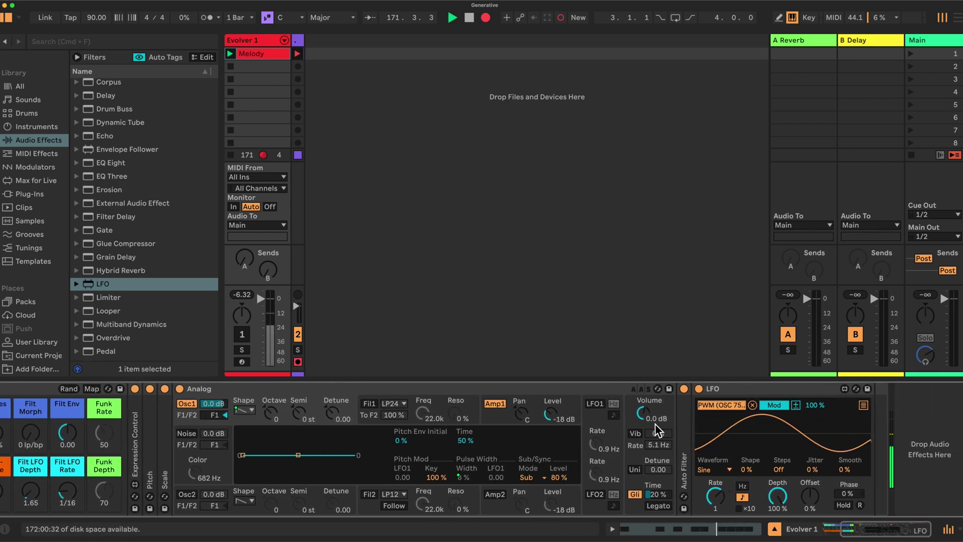
Show the LFO's multiple mapping slots and assign the second to Amp Decay at 50 % and the third to Analog's Glide Time at 100 %
{"action": "left_click", "coordinate": [863, 404]}
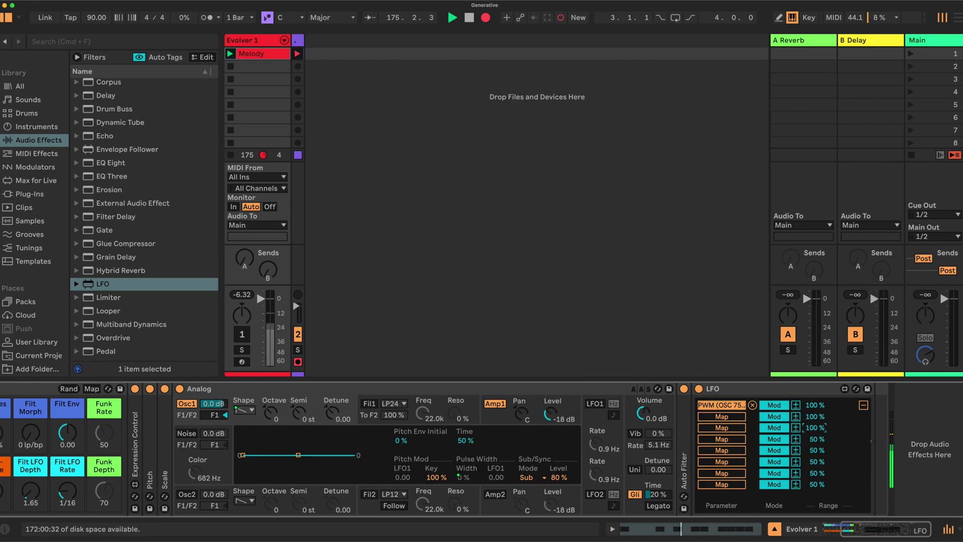
{"action": "left_click", "coordinate": [727, 414]}
{"action": "scroll", "coordinate": [702, 441], "scroll_direction": "left", "scroll_amount": 3}
{"action": "scroll", "coordinate": [694, 421], "scroll_direction": "left", "scroll_amount": 4}
{"action": "left_click", "coordinate": [105, 433]}
{"action": "scroll", "coordinate": [431, 425], "scroll_direction": "right", "scroll_amount": 6}
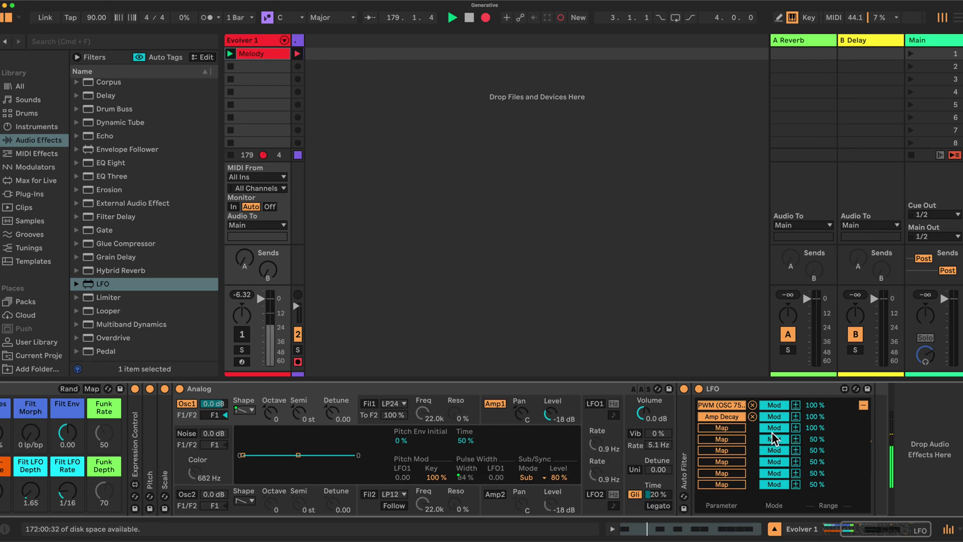
{"action": "left_click", "coordinate": [723, 427]}
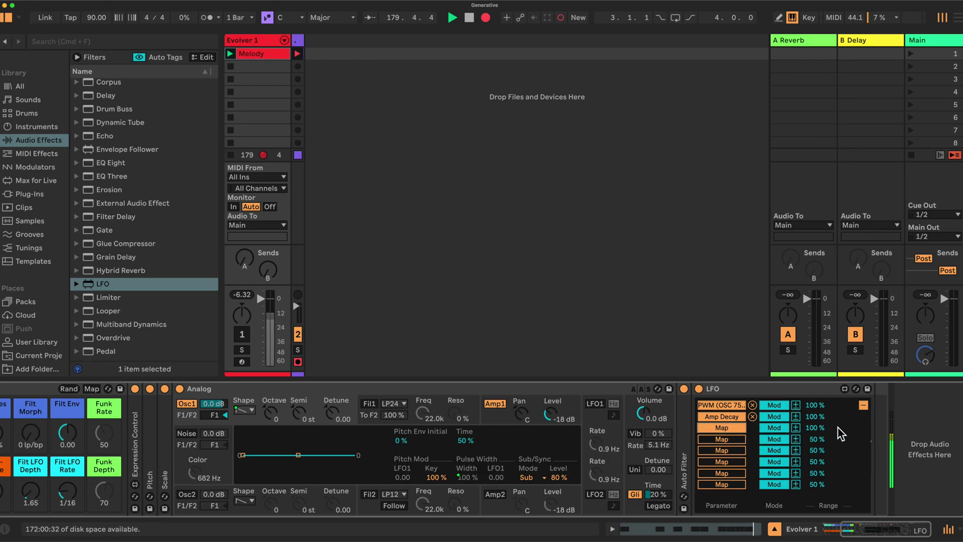
{"action": "left_click", "coordinate": [648, 494]}
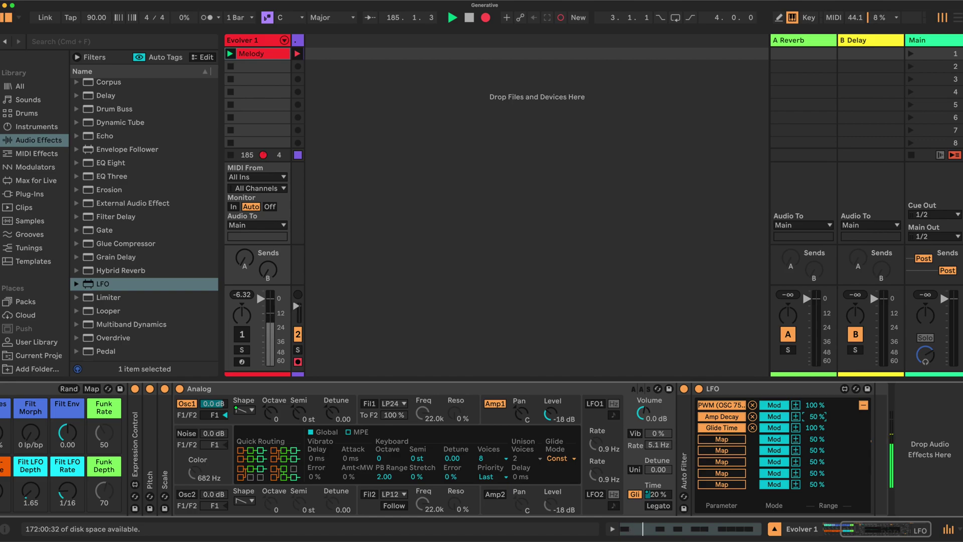
Hide the LFO's extra mapping slots, fold Analog, and map the LFO's Rate to the Funk Rate macro
{"action": "left_click", "coordinate": [863, 404]}
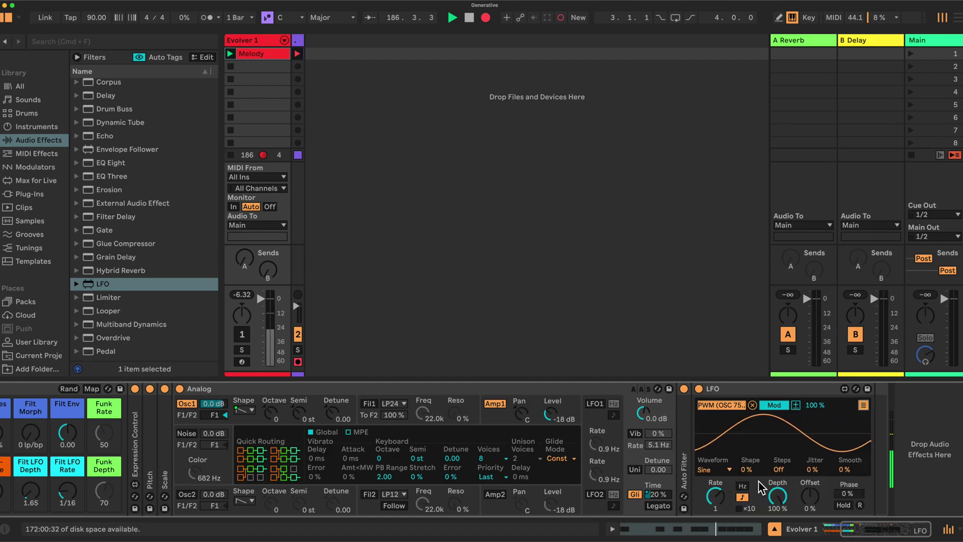
{"action": "double_click", "coordinate": [559, 390]}
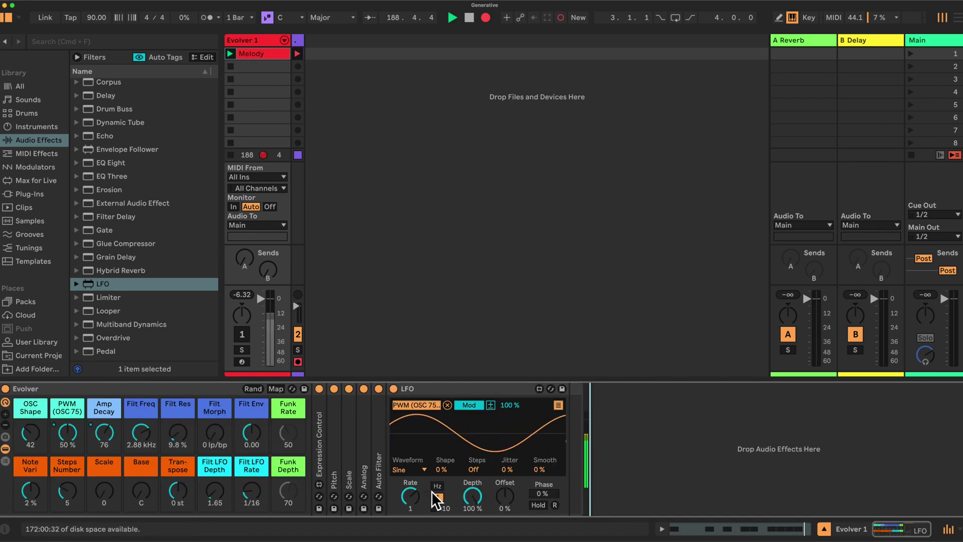
{"action": "left_click", "coordinate": [276, 388]}
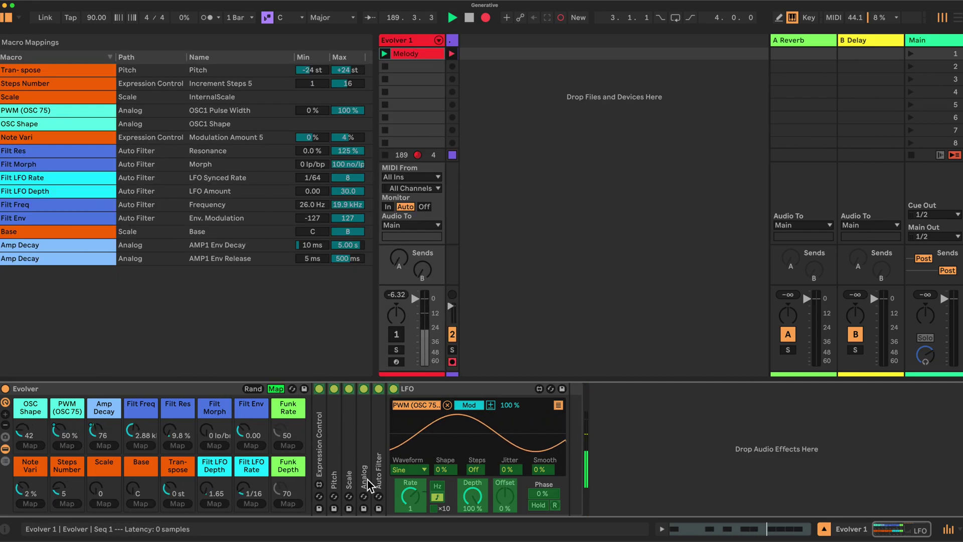
{"action": "left_click", "coordinate": [412, 496]}
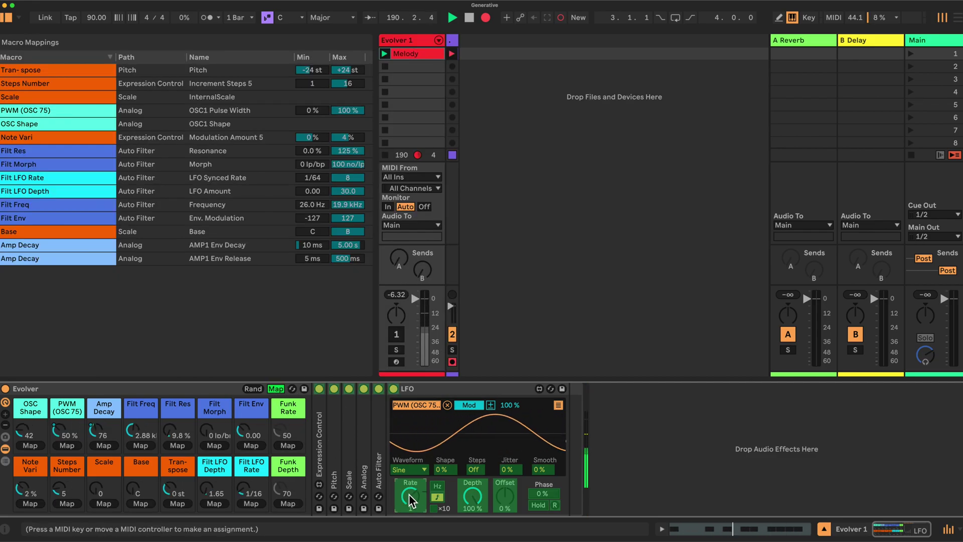
{"action": "left_click", "coordinate": [288, 445]}
Map the LFO's Depth to the Funk Depth macro with a maximum of 40 %, leave mapping mode and fold the LFO
{"action": "left_click", "coordinate": [472, 496]}
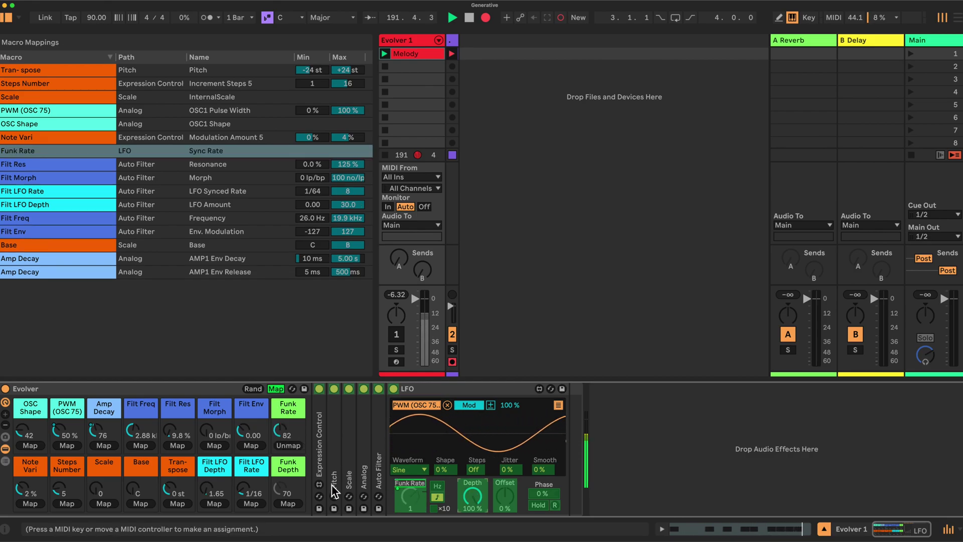
{"action": "left_click", "coordinate": [288, 503]}
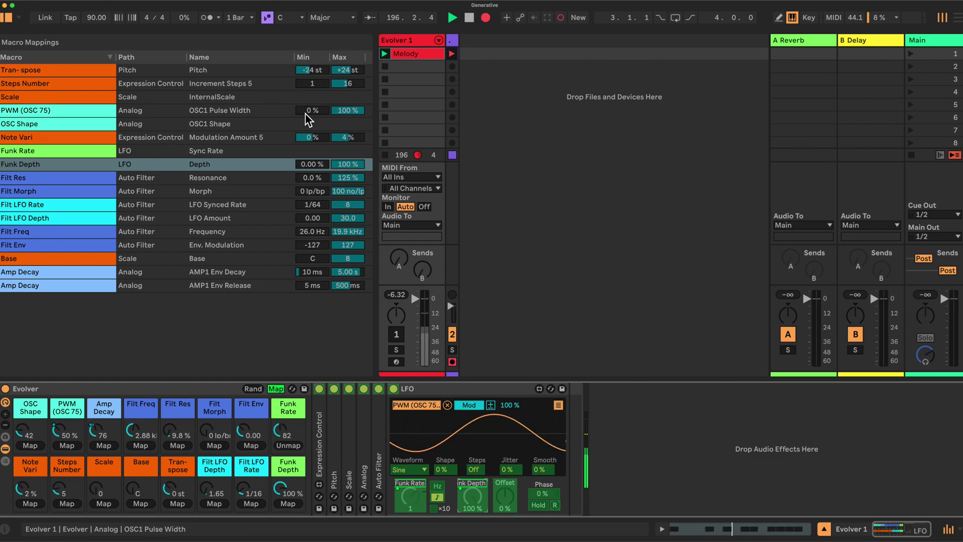
{"action": "left_click", "coordinate": [346, 165]}
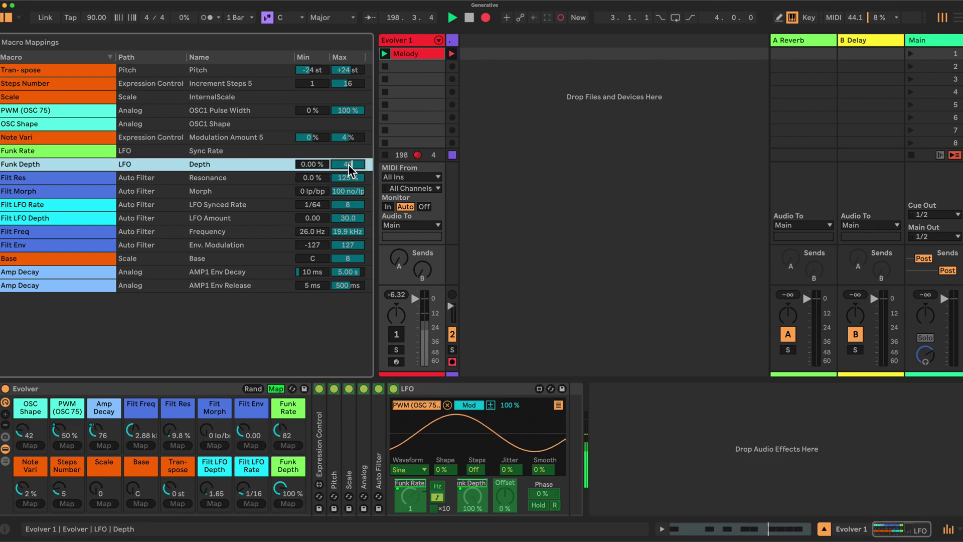
{"action": "type", "text": "40"}
{"action": "key", "text": "Return"}
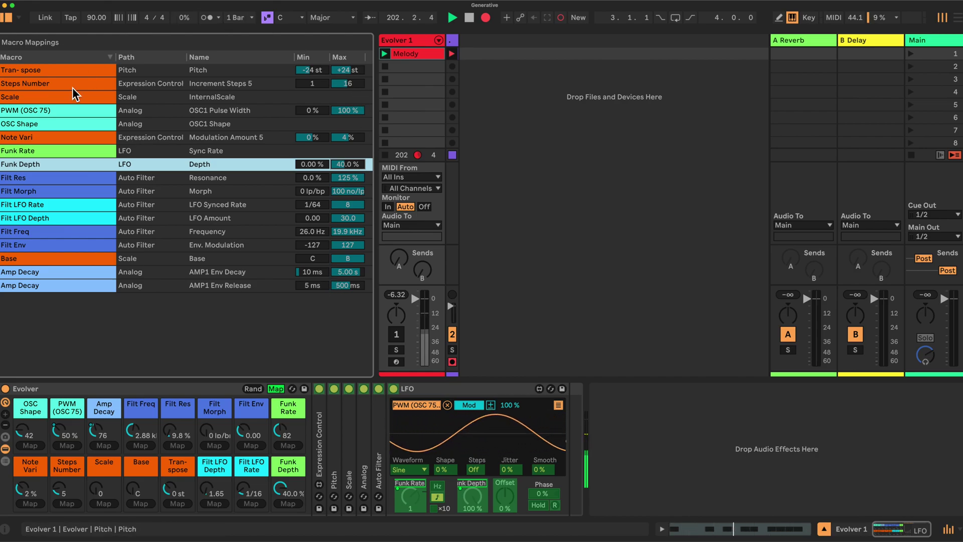
{"action": "left_click", "coordinate": [277, 387]}
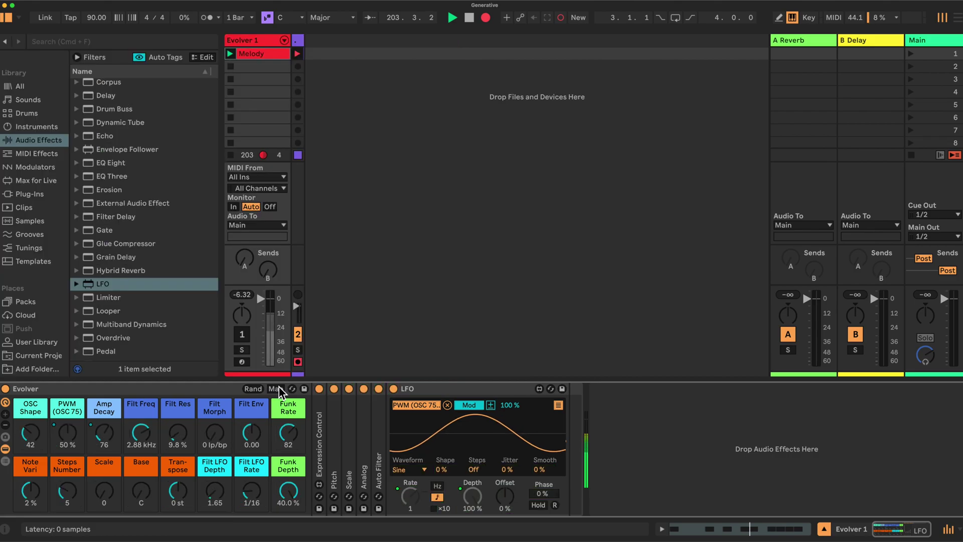
{"action": "left_click", "coordinate": [464, 389]}
{"action": "double_click", "coordinate": [465, 389]}
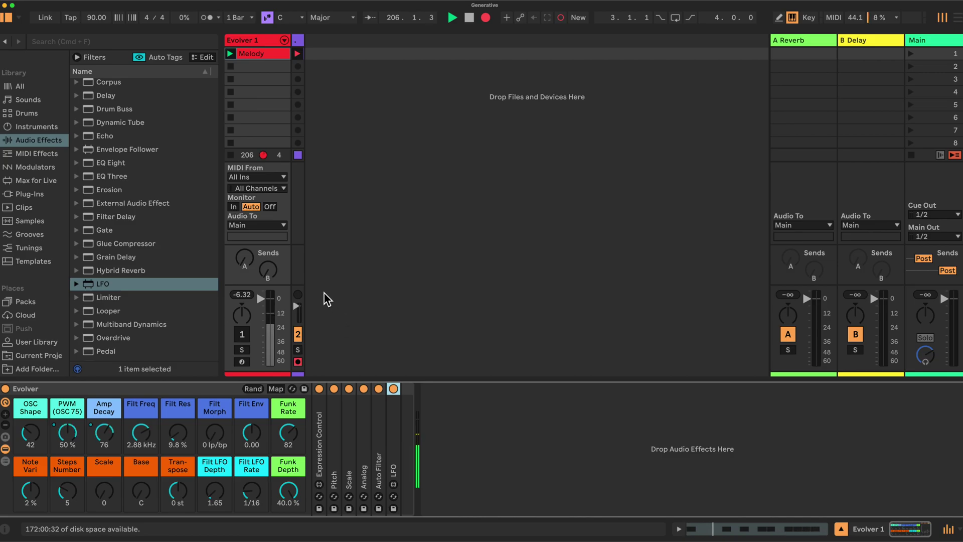
Turn the Funk Rate and Funk Depth macros down to 0 and reactivate the Evolver 1 track
{"action": "left_click_drag", "start_coordinate": [284, 501], "coordinate": [284, 540]}
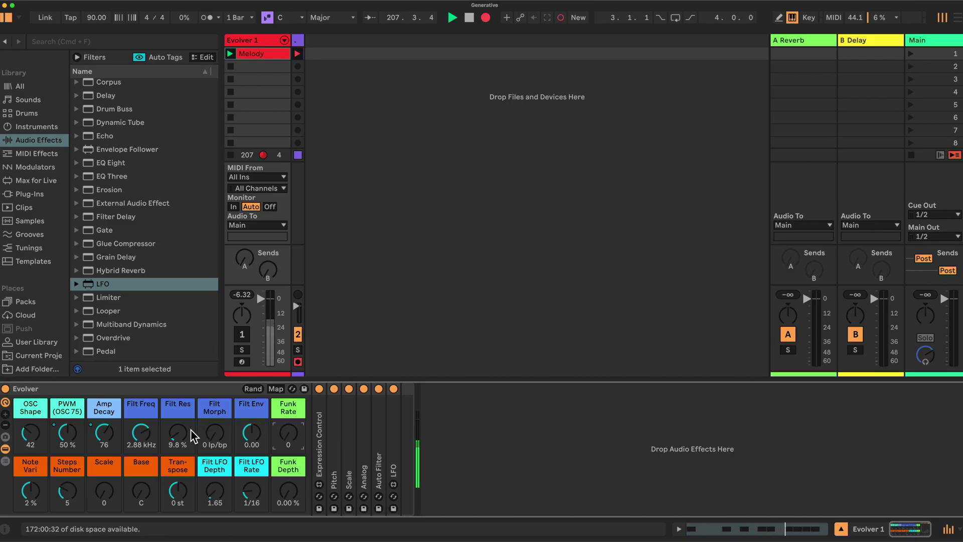
{"action": "left_click", "coordinate": [245, 332]}
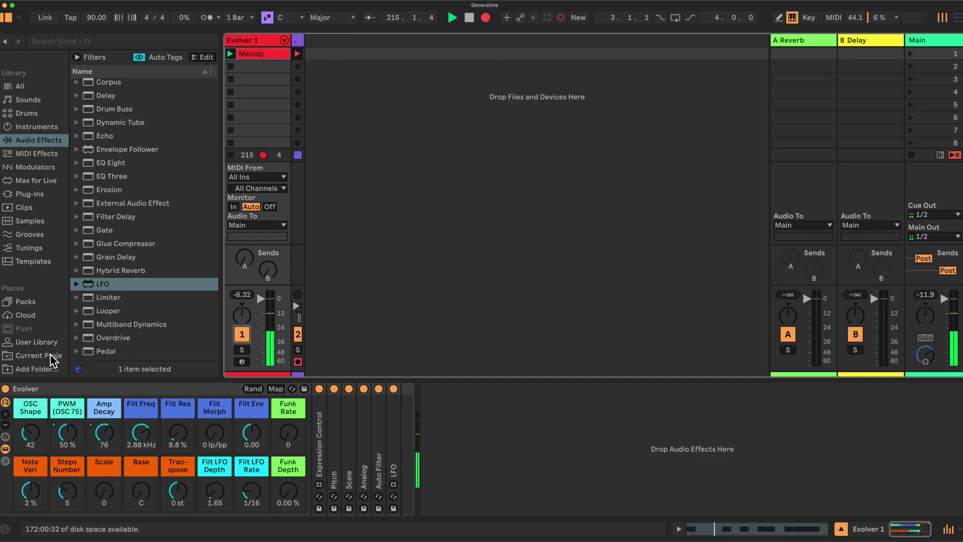
Load Evolver.adg from the User Library's Instrument Rack presets onto a new track beside the existing ones
{"action": "left_click", "coordinate": [34, 342]}
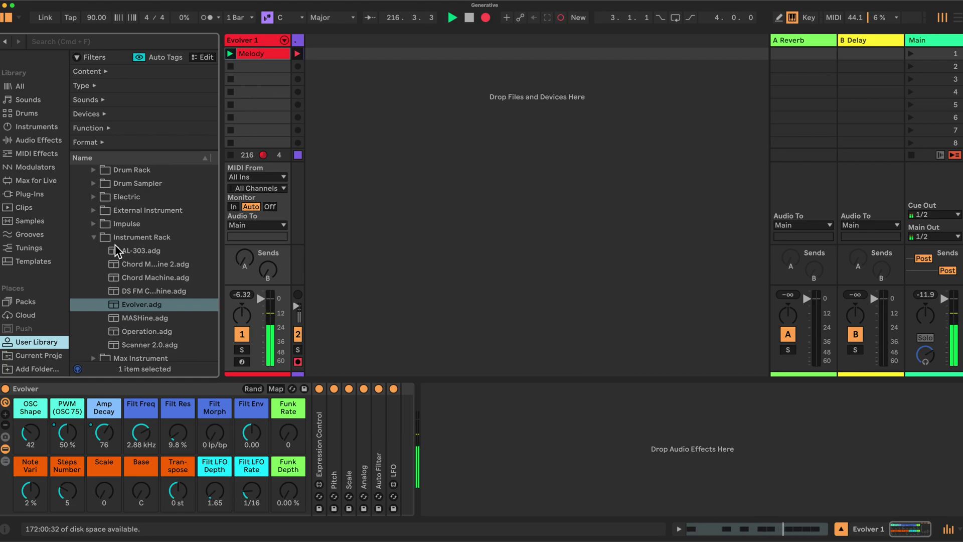
{"action": "scroll", "coordinate": [152, 236], "scroll_direction": "up", "scroll_amount": 10}
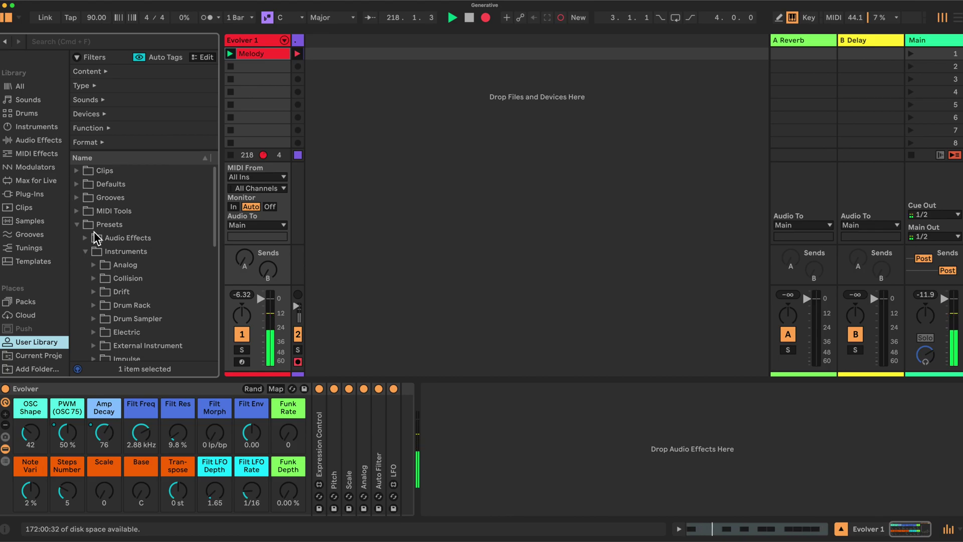
{"action": "scroll", "coordinate": [145, 257], "scroll_direction": "down", "scroll_amount": 8}
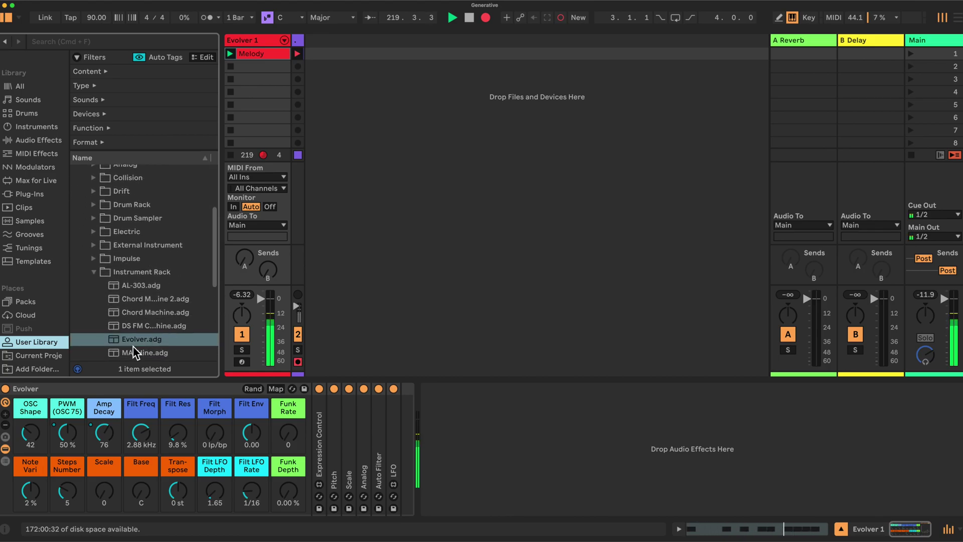
{"action": "scroll", "coordinate": [137, 335], "scroll_direction": "down", "scroll_amount": 1}
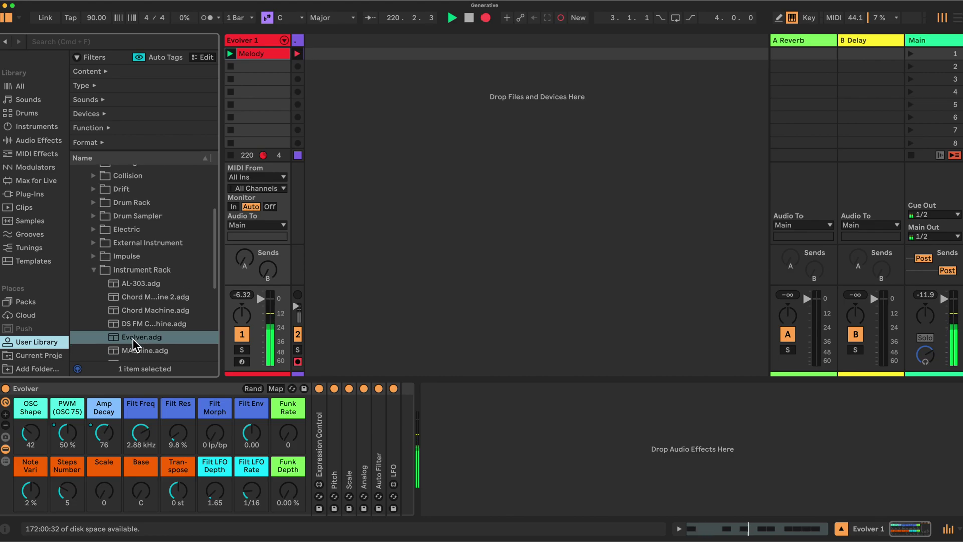
{"action": "left_click_drag", "start_coordinate": [135, 337], "coordinate": [359, 200]}
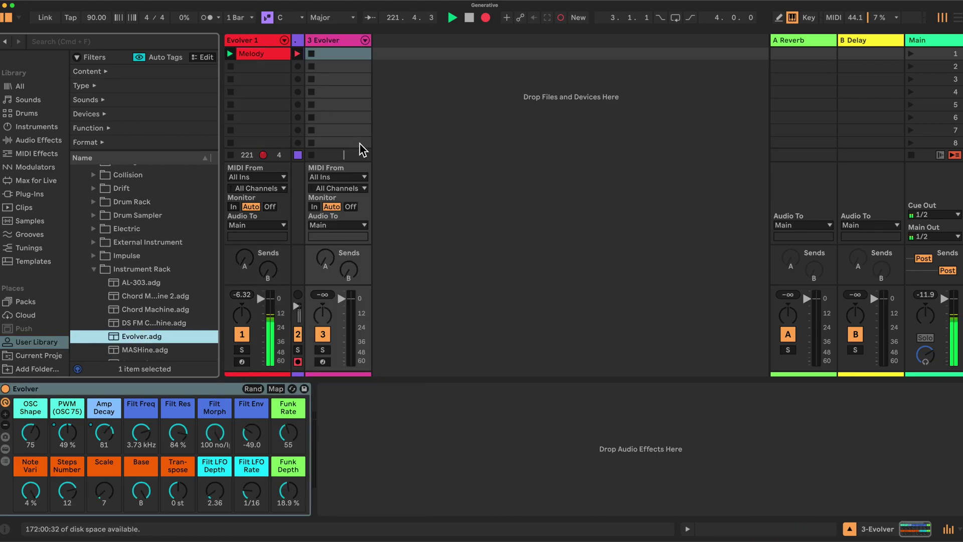
Compare the new Evolver track's rack with the Evolver 1 rack, then delete the new track
{"action": "left_click", "coordinate": [348, 39]}
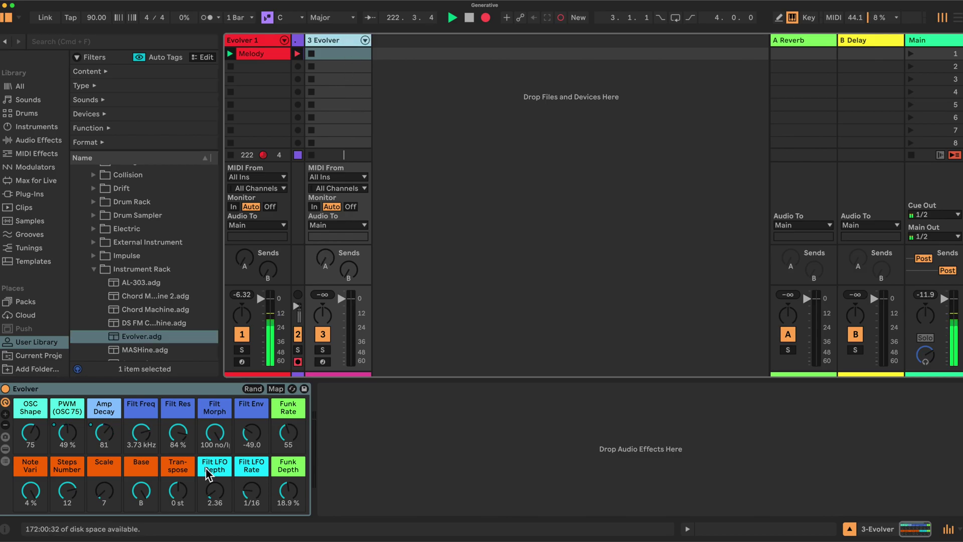
{"action": "left_click", "coordinate": [261, 40]}
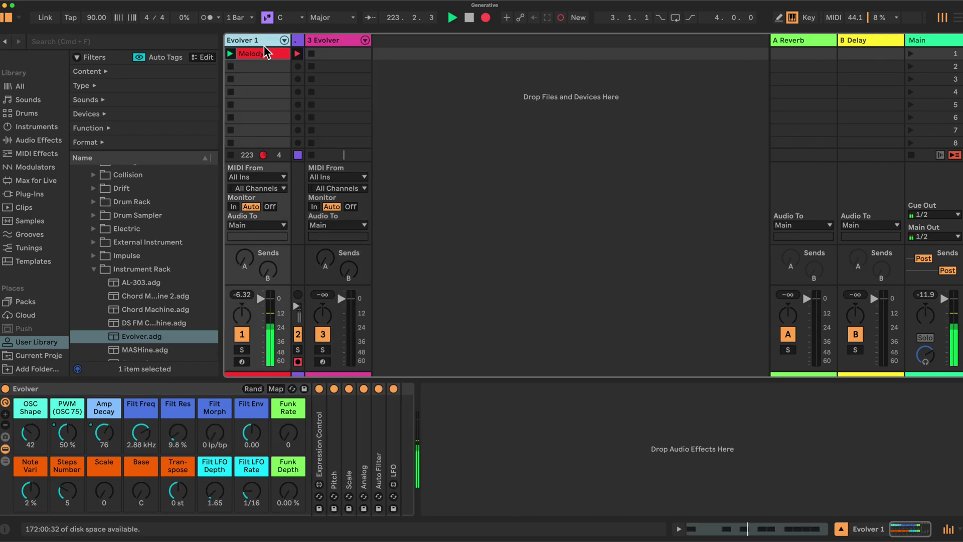
{"action": "left_click", "coordinate": [335, 38]}
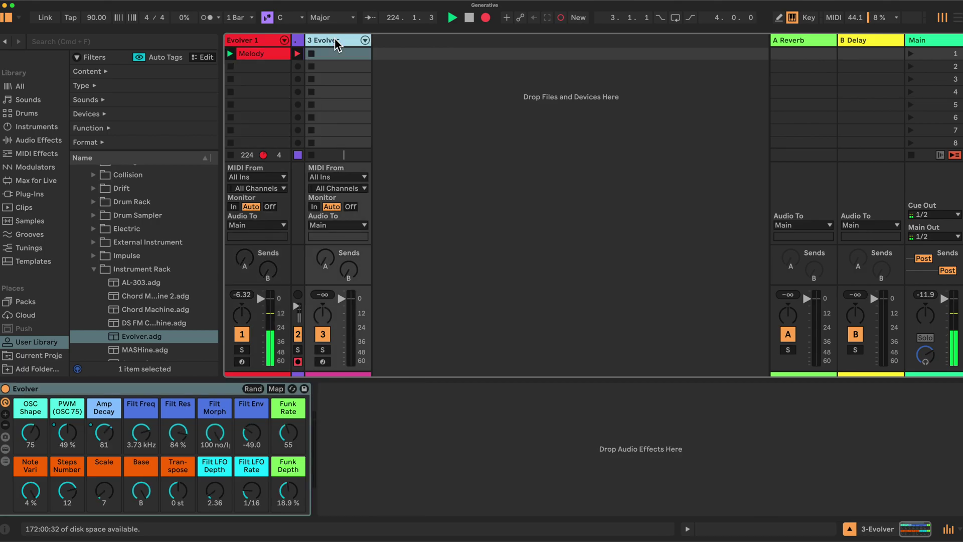
{"action": "right_click", "coordinate": [335, 38]}
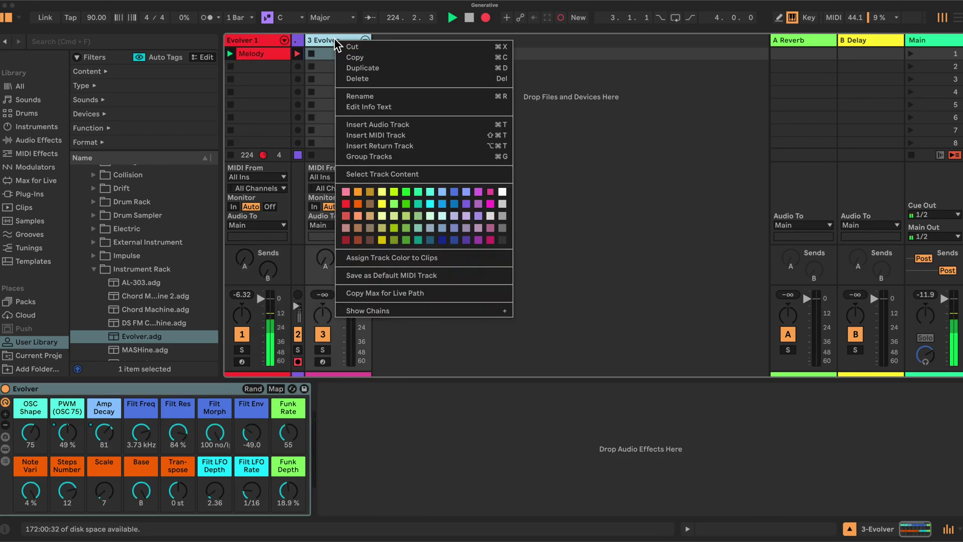
{"action": "left_click", "coordinate": [254, 39]}
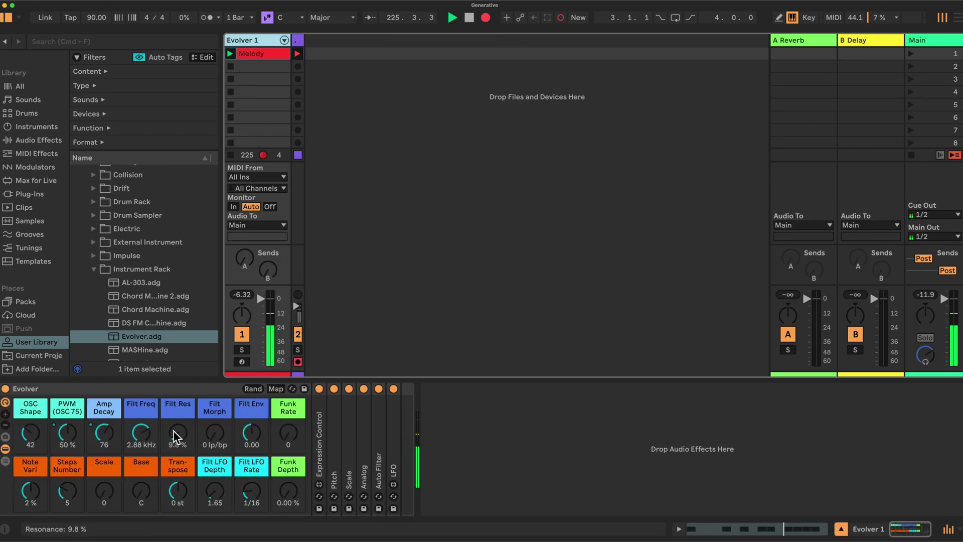
Hide the devices inside the Evolver rack, then lower its Filt Freq macro and raise Amp Decay
{"action": "left_click", "coordinate": [5, 448]}
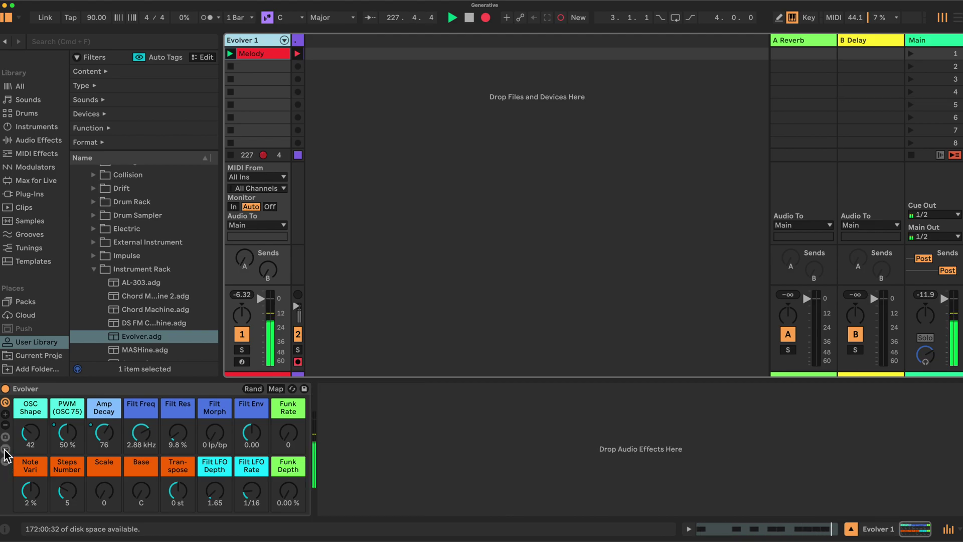
{"action": "left_click_drag", "start_coordinate": [140, 426], "coordinate": [140, 438]}
{"action": "left_click_drag", "start_coordinate": [108, 429], "coordinate": [108, 420]}
{"action": "left_click", "coordinate": [70, 440]}
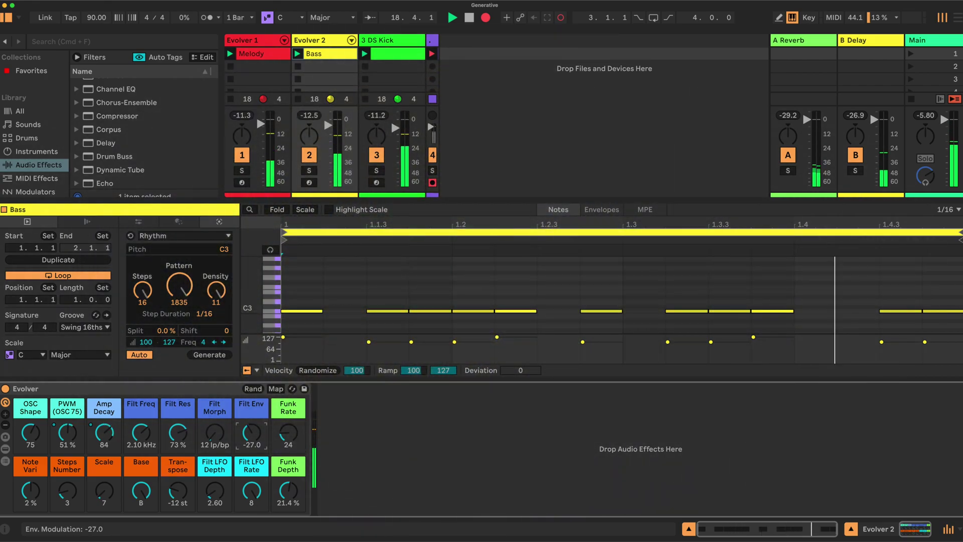
On the Evolver 2 bass track, set the Filt Env macro to -37.0 and Filt Freq to 3.73 kHz
{"action": "left_click_drag", "start_coordinate": [251, 432], "coordinate": [251, 441]}
{"action": "left_click_drag", "start_coordinate": [140, 434], "coordinate": [139, 425]}
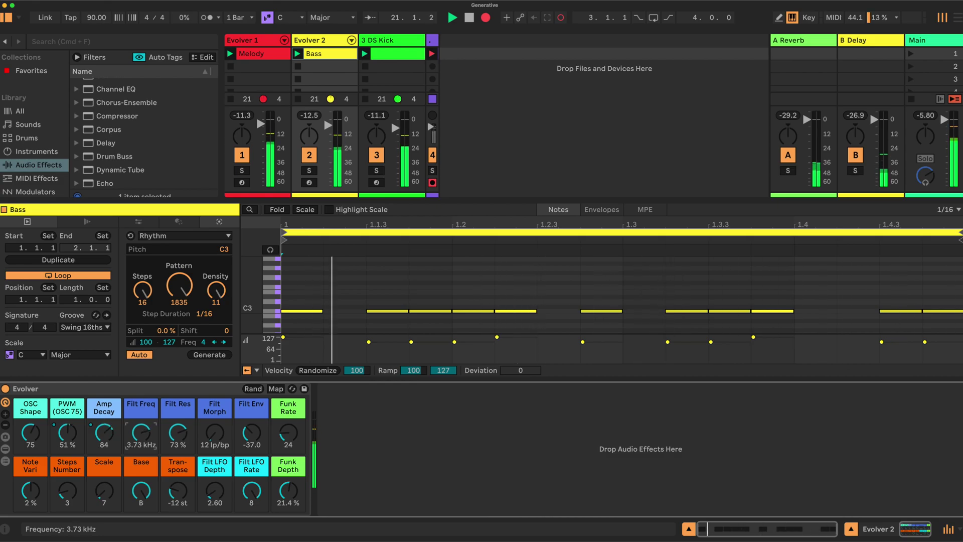